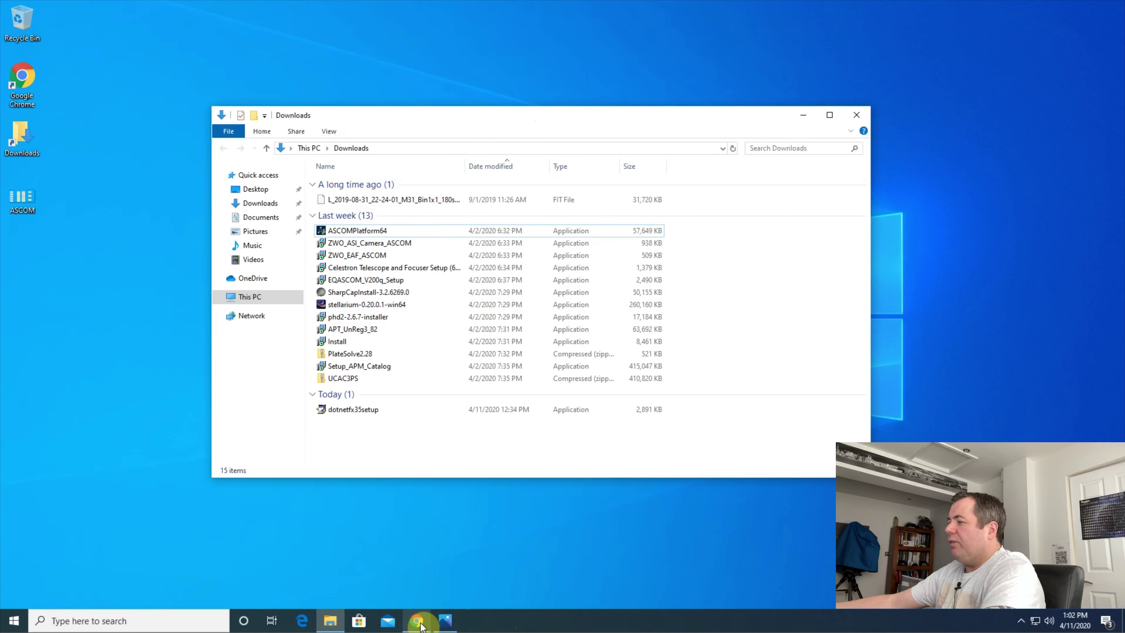
Switch to Chrome and view the ASCOM Standards home page in a maximized window, then return to the Downloads folder.
{"action": "left_click", "coordinate": [420, 625]}
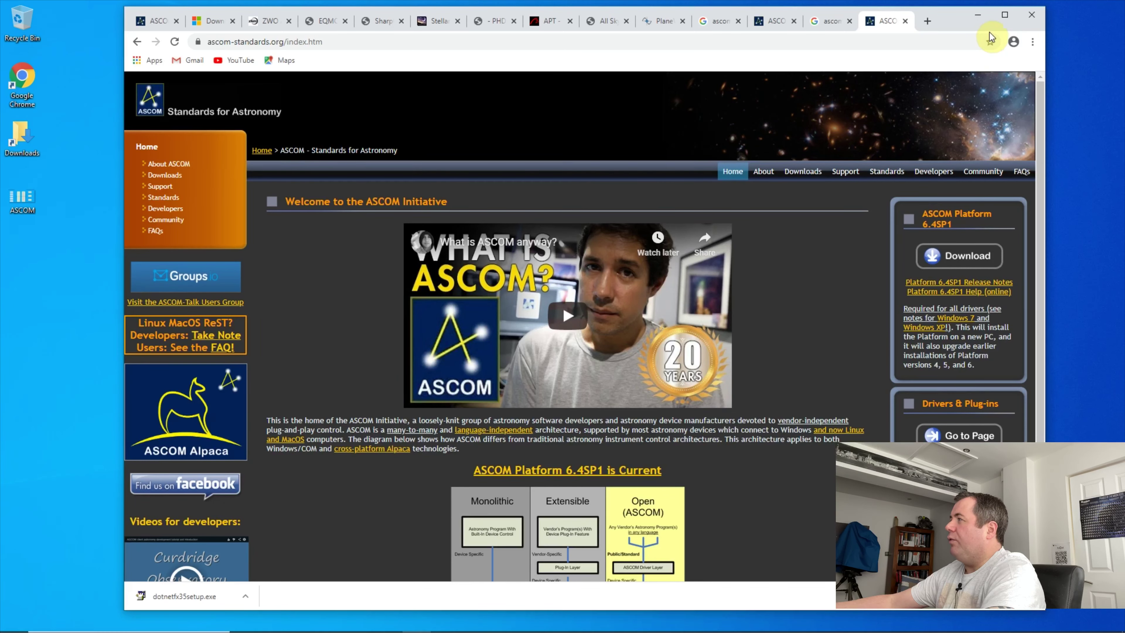
{"action": "left_click", "coordinate": [1004, 14]}
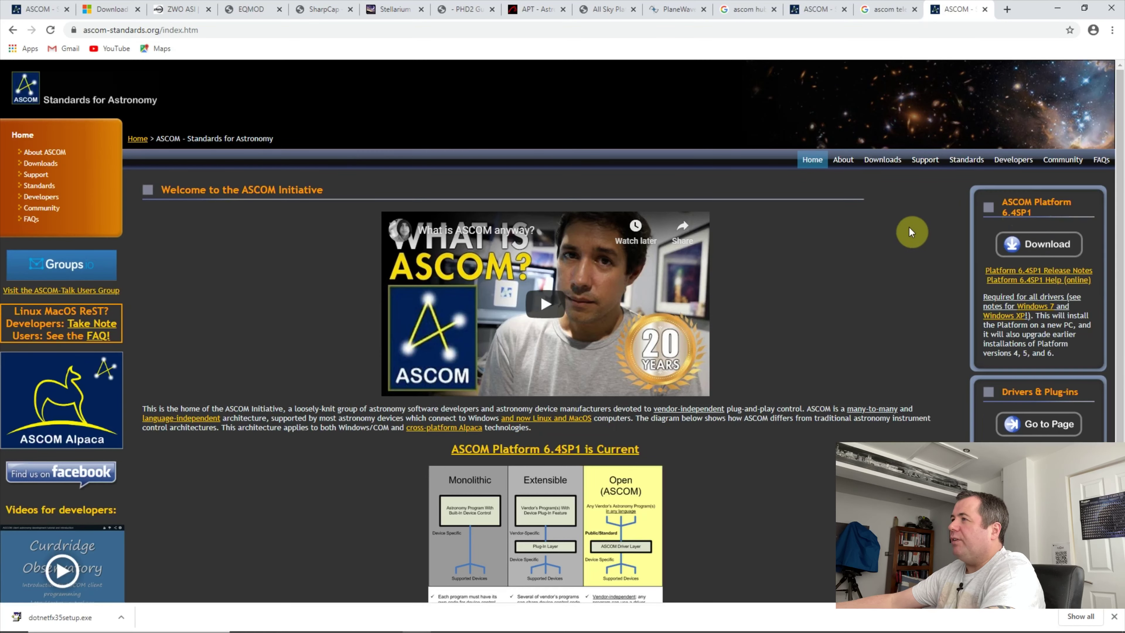
{"action": "left_click", "coordinate": [1057, 8]}
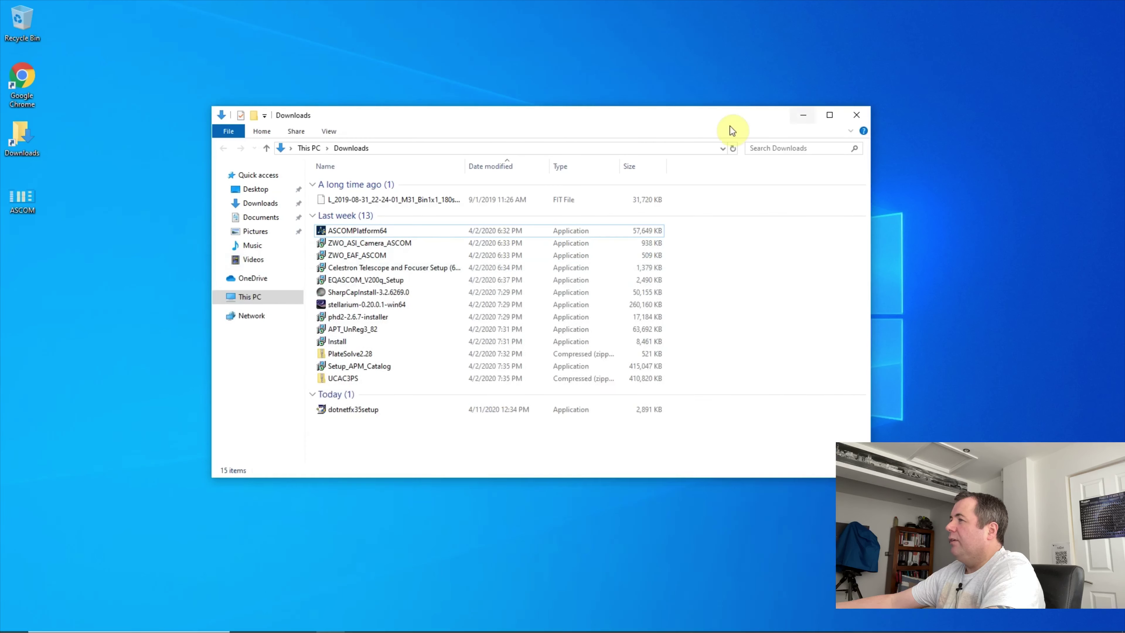
Try to install ASCOM Platform 6.4 SP1 by running ASCOMPlatform64 from the Downloads folder and allowing it to make changes.
{"action": "left_click", "coordinate": [364, 234]}
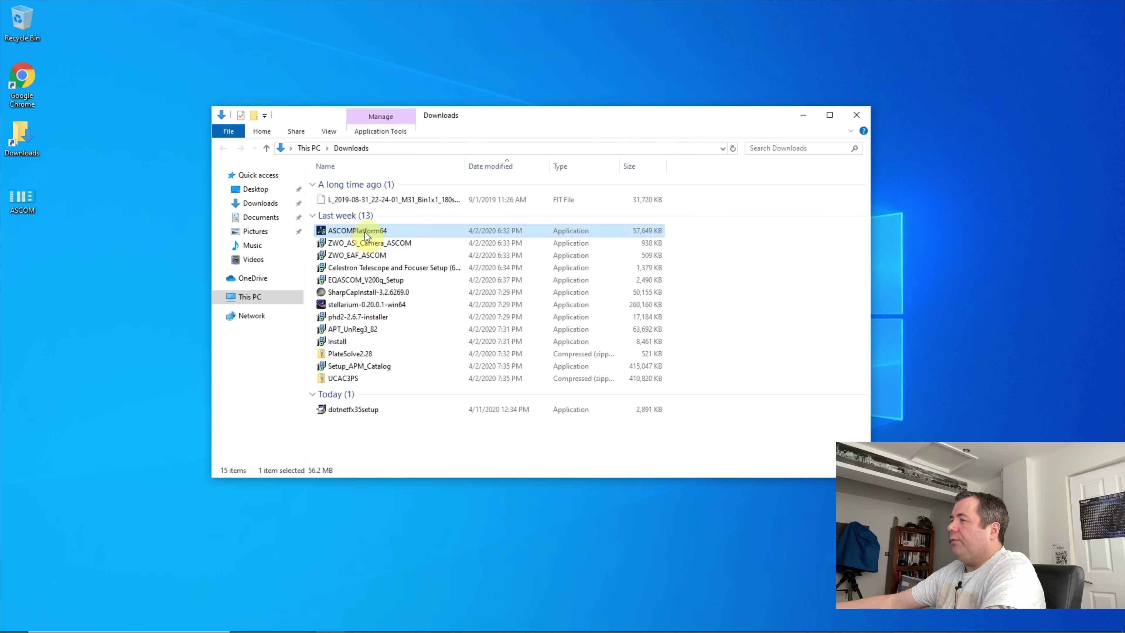
{"action": "double_click", "coordinate": [364, 232]}
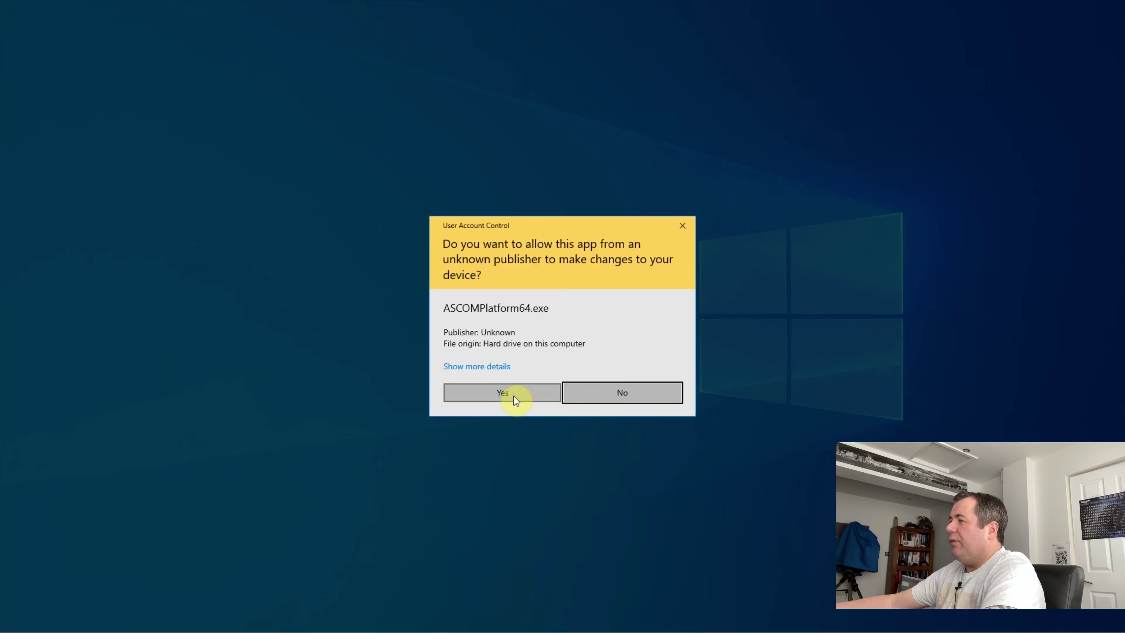
{"action": "left_click", "coordinate": [514, 396]}
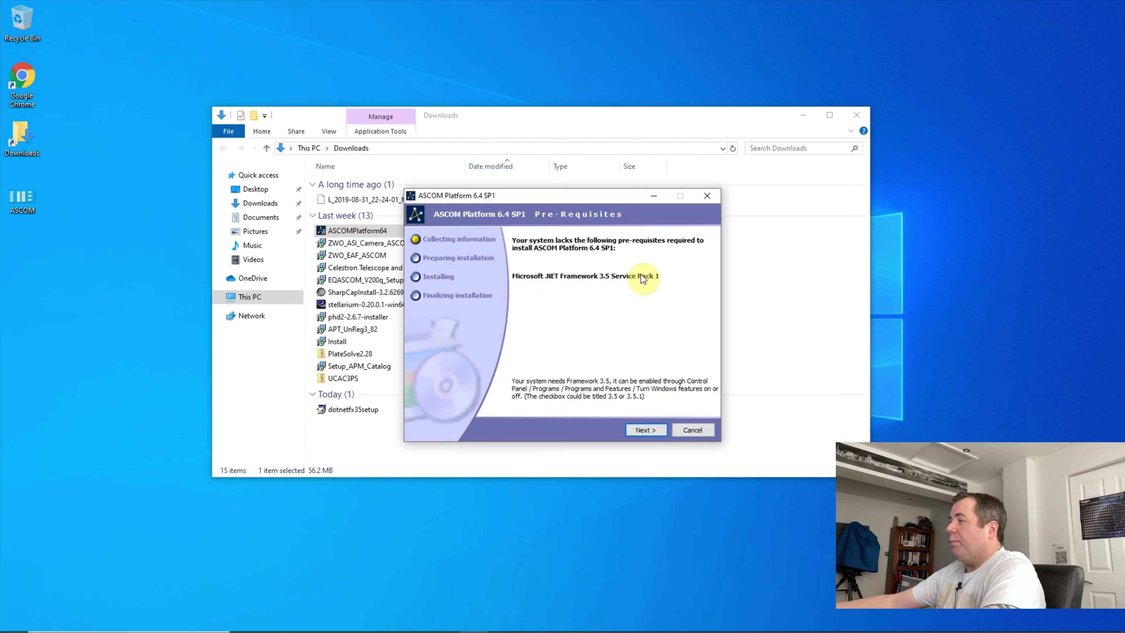
{"action": "left_click", "coordinate": [651, 429]}
{"action": "left_click", "coordinate": [643, 336]}
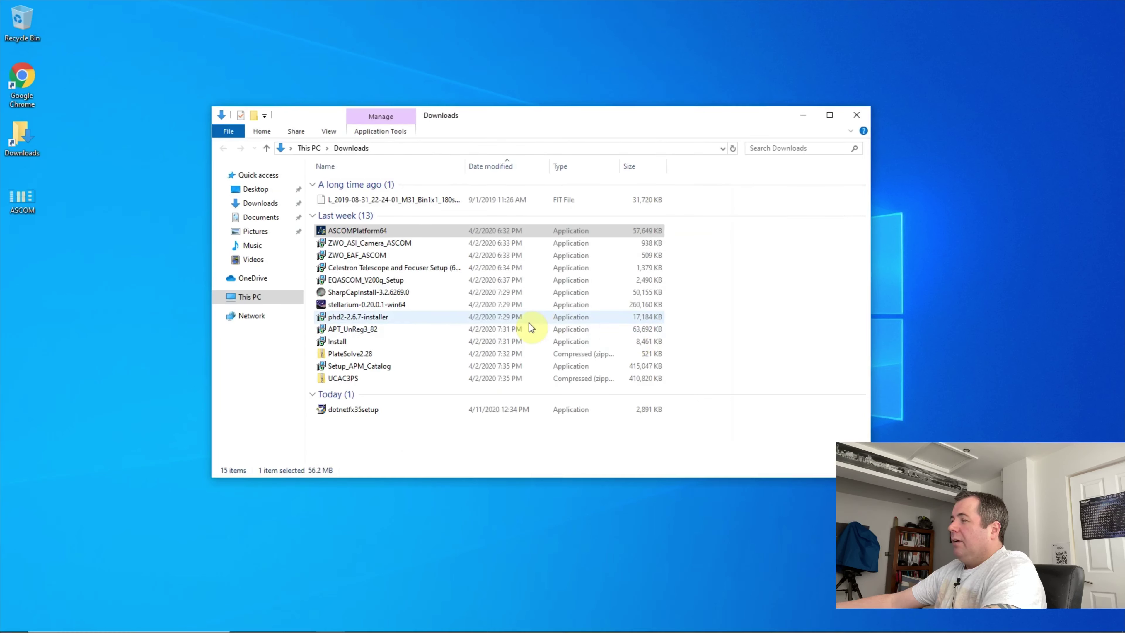
Check the Microsoft .NET Framework 3.5 Service Pack 1 download page in Chrome, then return to the Downloads folder.
{"action": "left_click", "coordinate": [415, 622]}
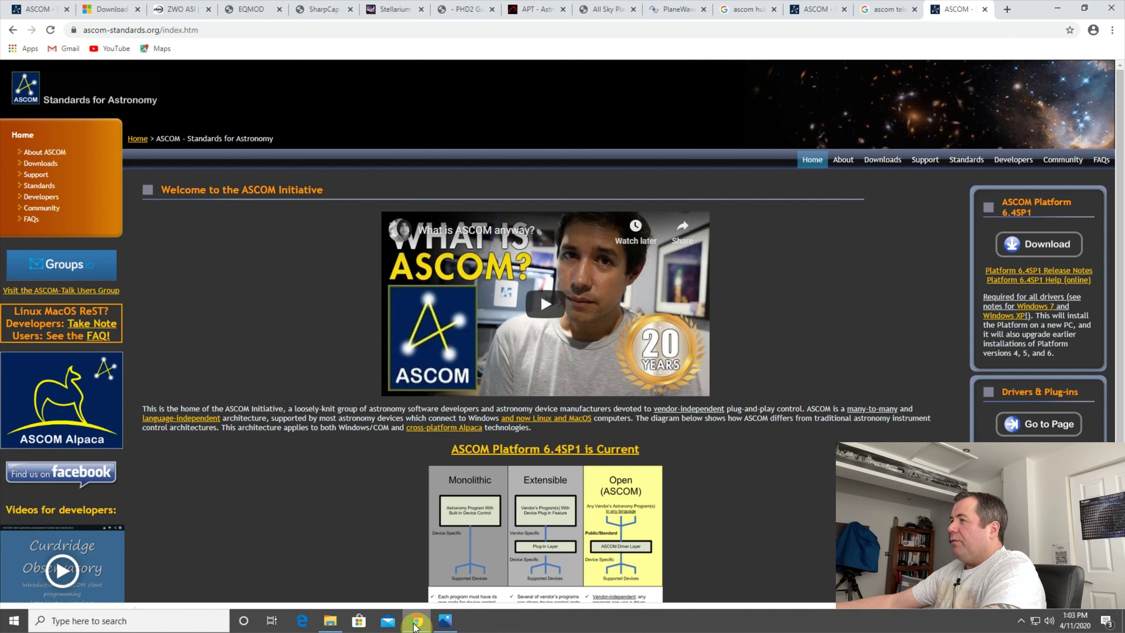
{"action": "left_click", "coordinate": [107, 9]}
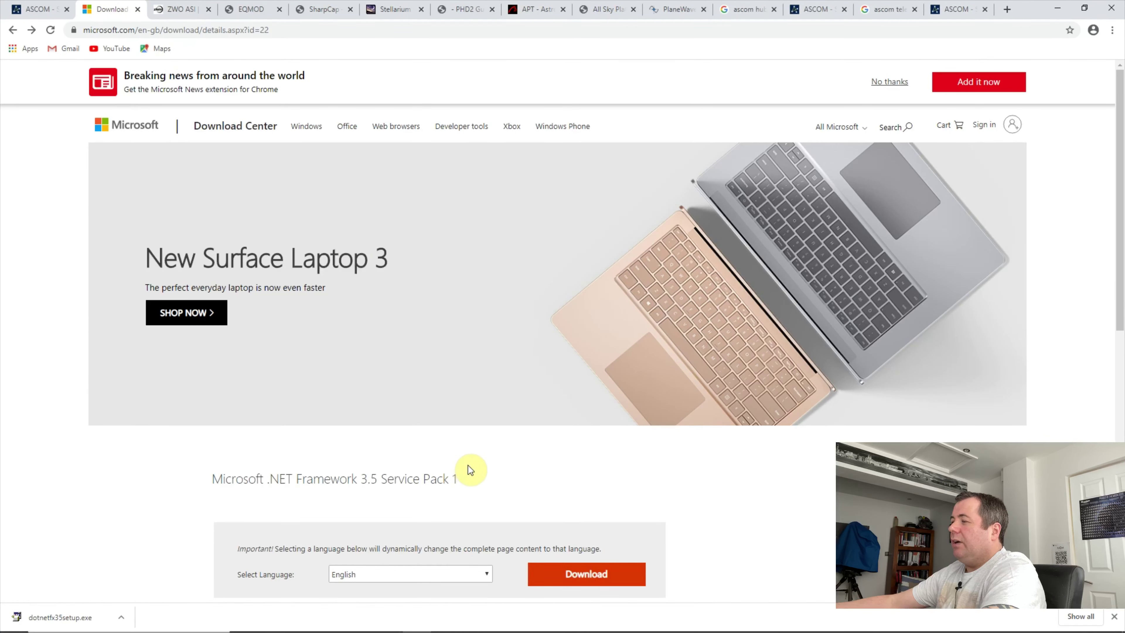
{"action": "left_click_drag", "start_coordinate": [214, 478], "coordinate": [445, 478]}
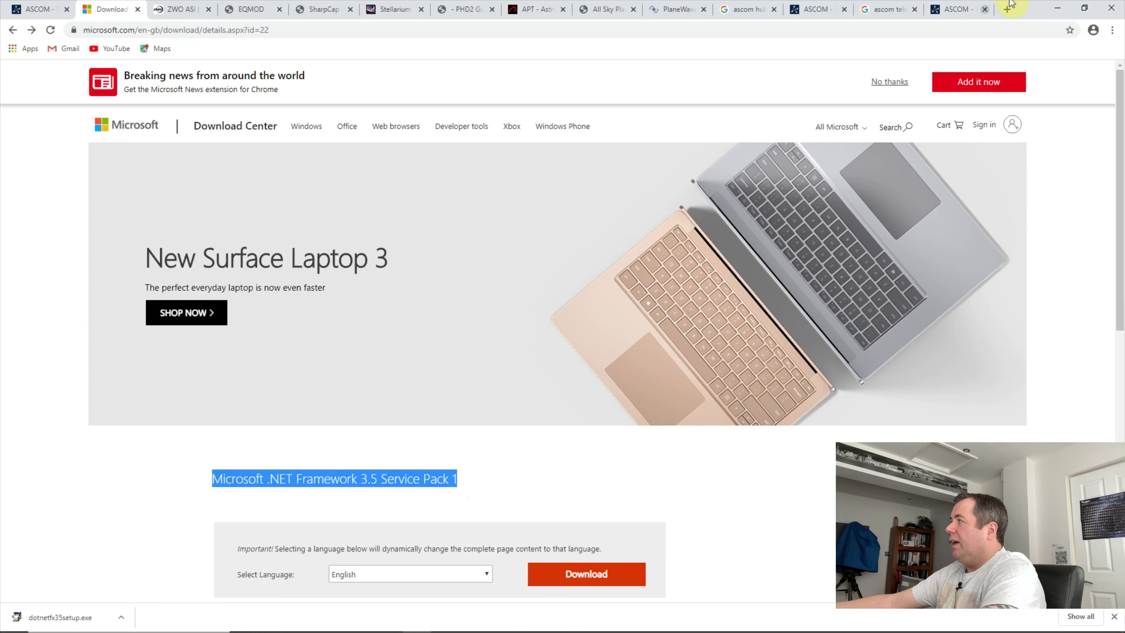
{"action": "left_click", "coordinate": [1059, 6]}
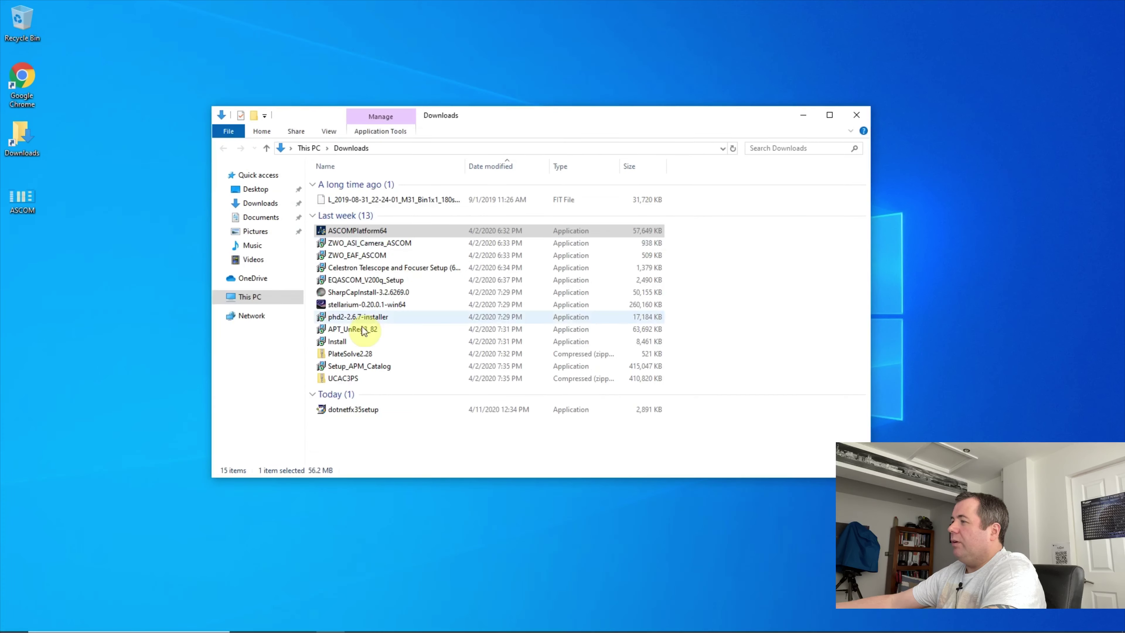
Run dotnetfx35setup and have Windows download and install the .NET Framework 3.5 feature.
{"action": "left_click", "coordinate": [353, 417]}
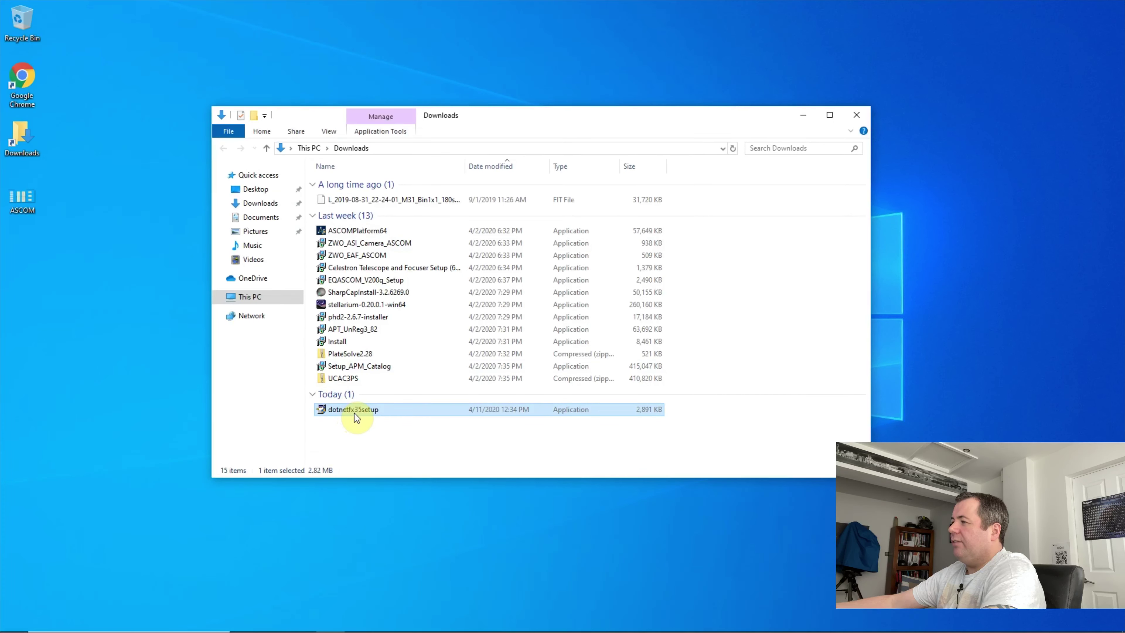
{"action": "double_click", "coordinate": [354, 413]}
{"action": "left_click", "coordinate": [492, 396]}
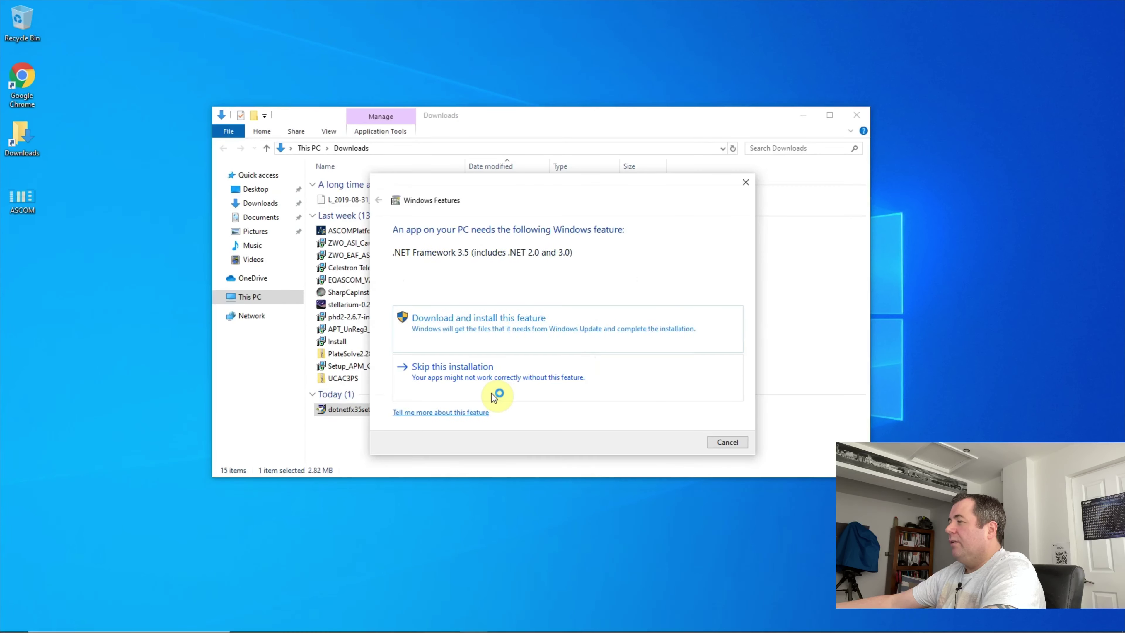
{"action": "left_click", "coordinate": [503, 339]}
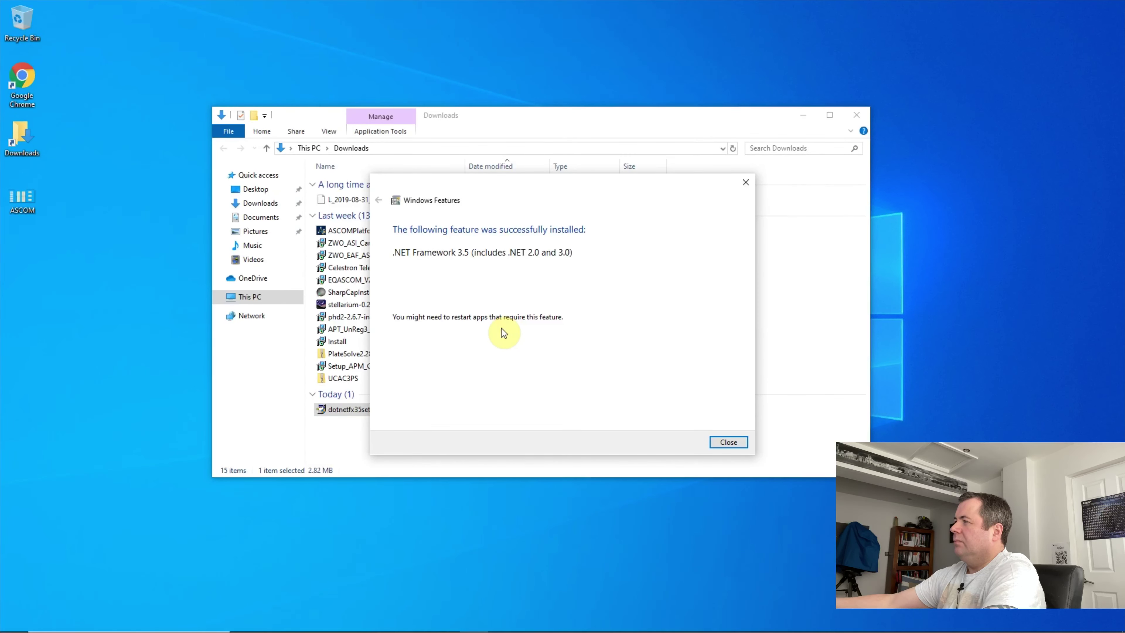
{"action": "left_click", "coordinate": [742, 442]}
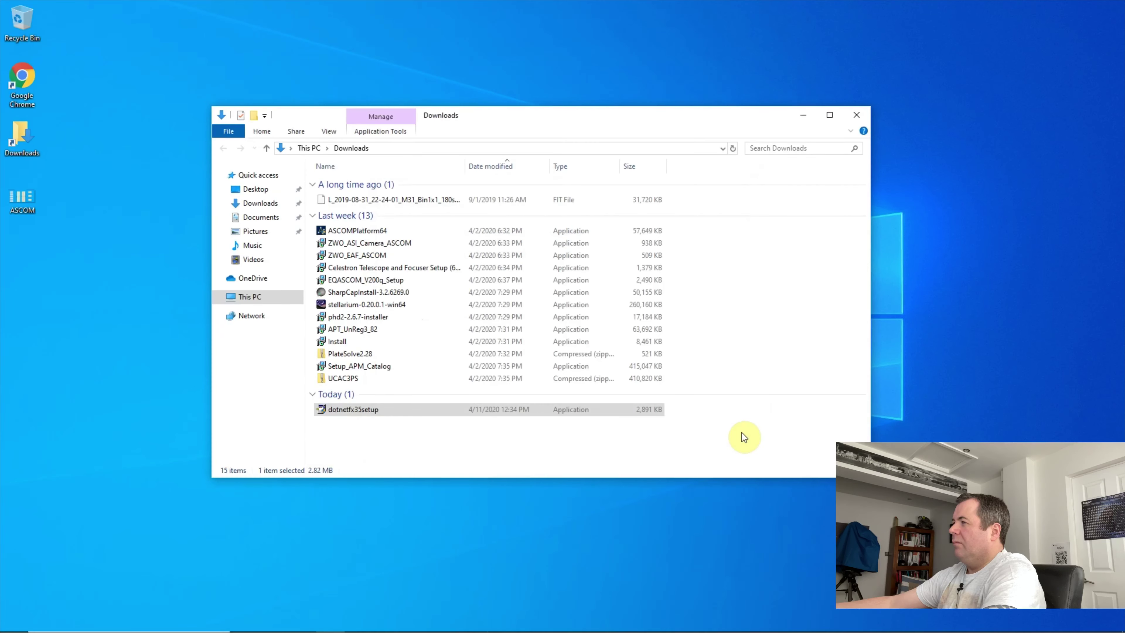
Run ASCOMPlatform64 with administrator approval and install ASCOM Platform 6.4 SP1 with the default options.
{"action": "left_click", "coordinate": [371, 232]}
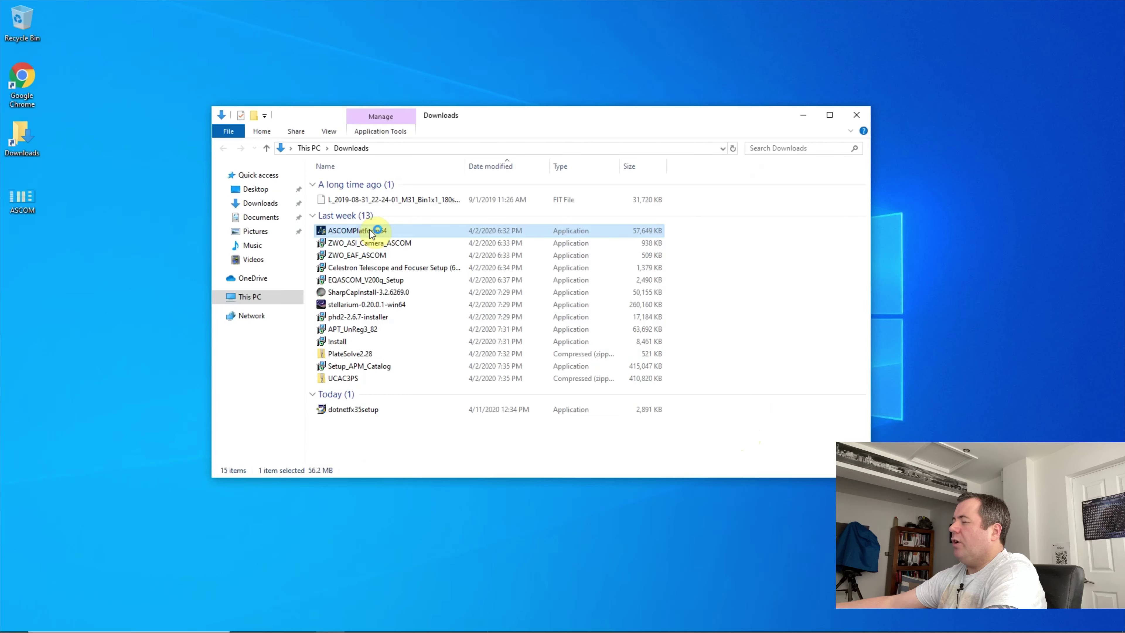
{"action": "double_click", "coordinate": [371, 231]}
{"action": "left_click", "coordinate": [519, 394]}
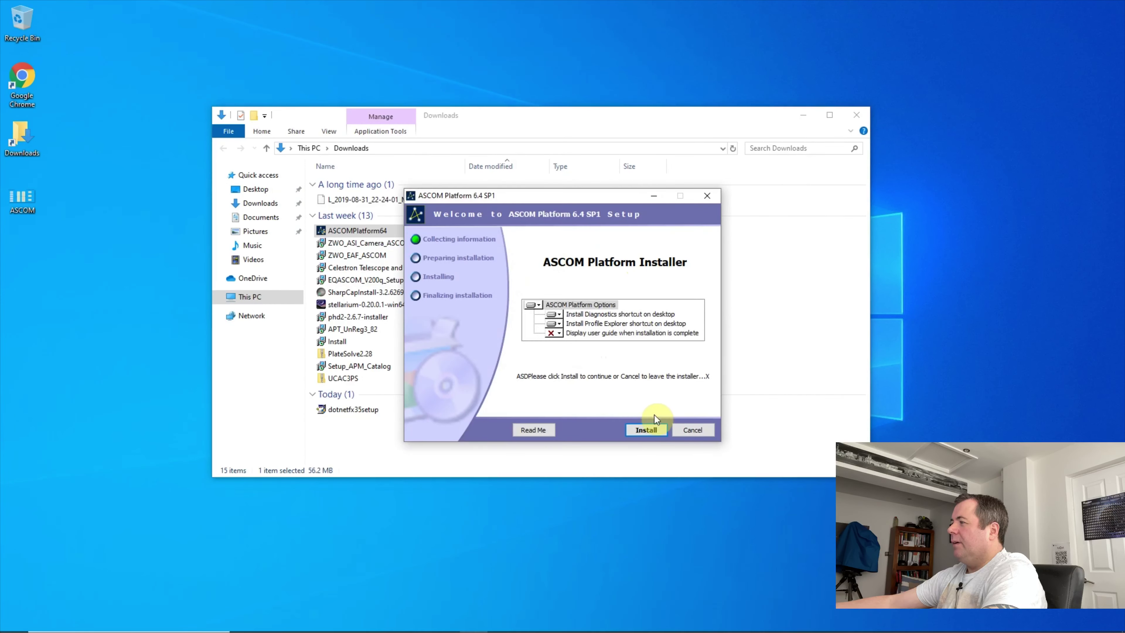
{"action": "left_click", "coordinate": [644, 430]}
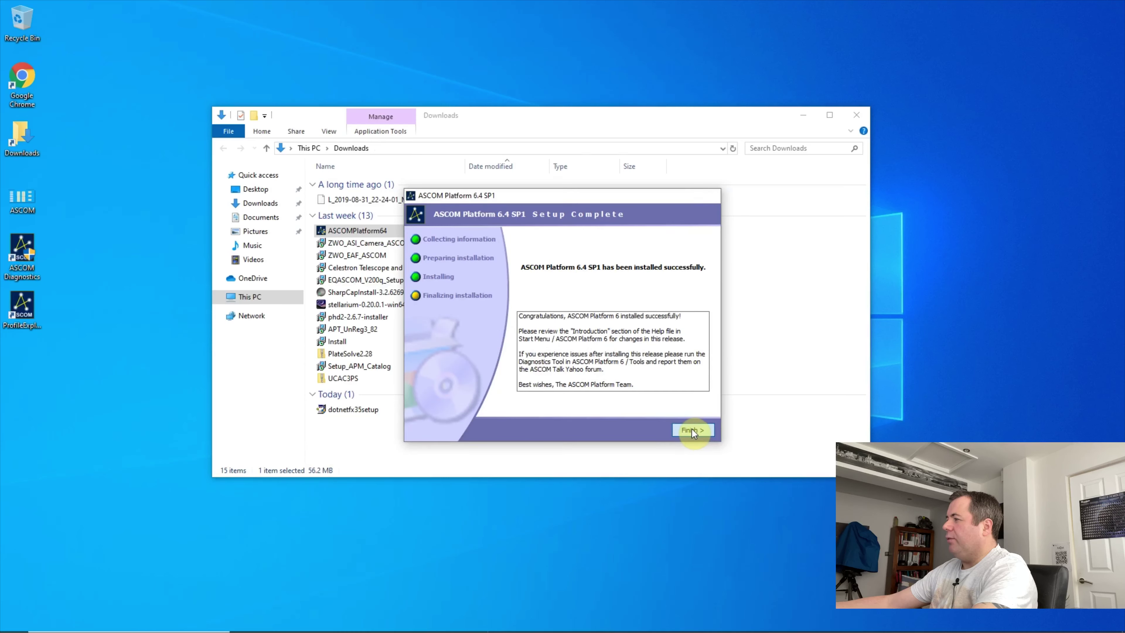
{"action": "left_click", "coordinate": [691, 429]}
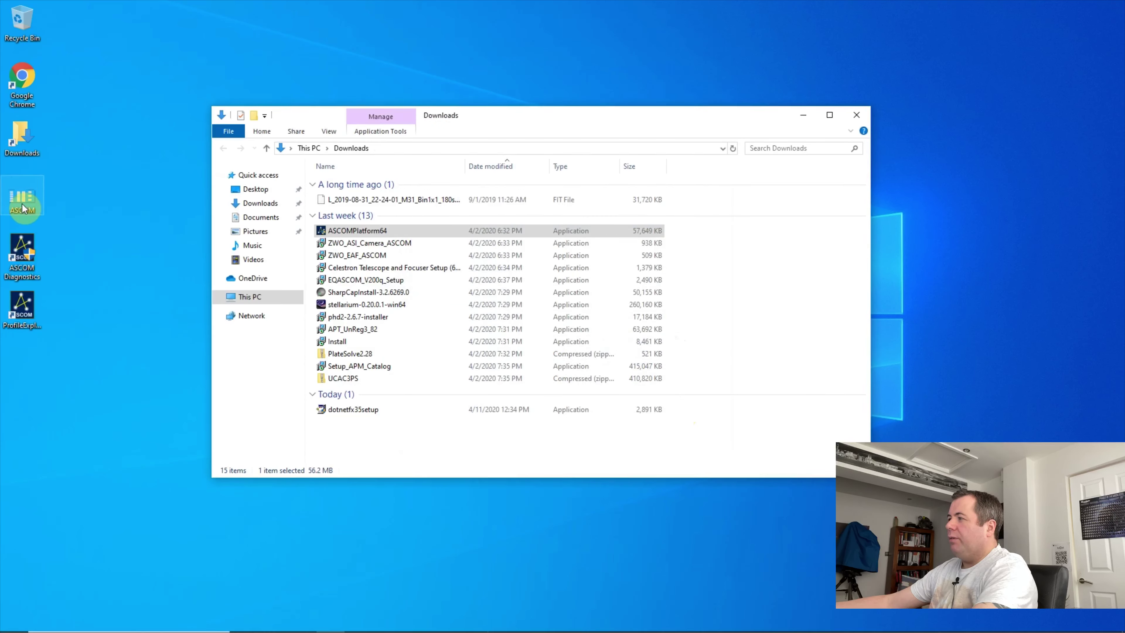
Look at the ASCOM.png diagram in Photos to see where the ASCOM Platform and hardware drivers fit.
{"action": "left_click", "coordinate": [447, 621]}
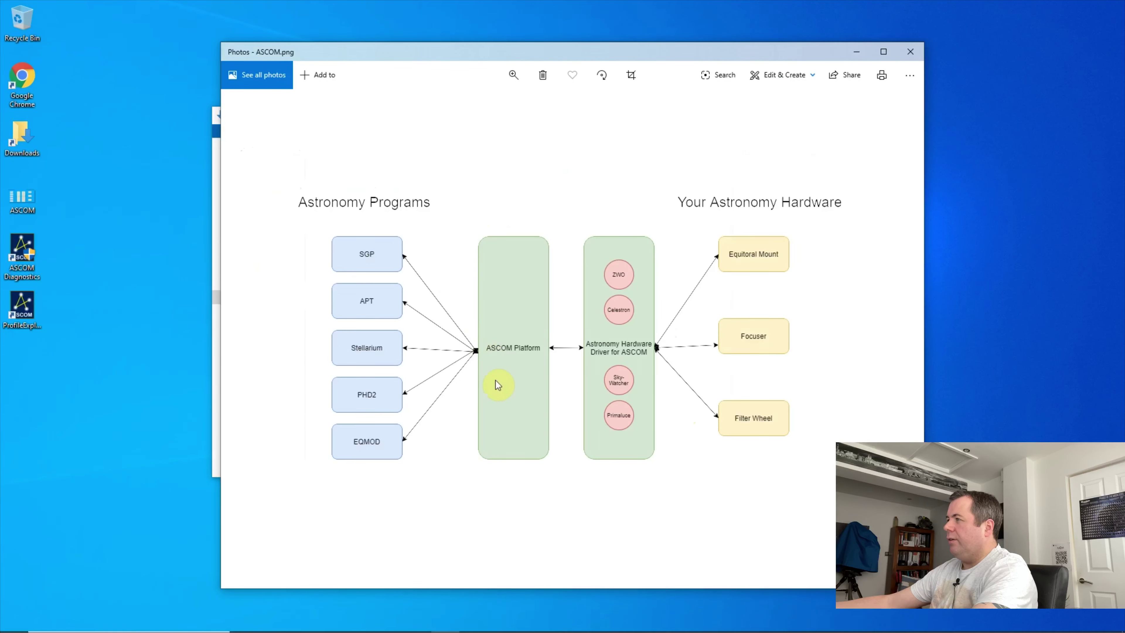
{"action": "left_click", "coordinate": [859, 51]}
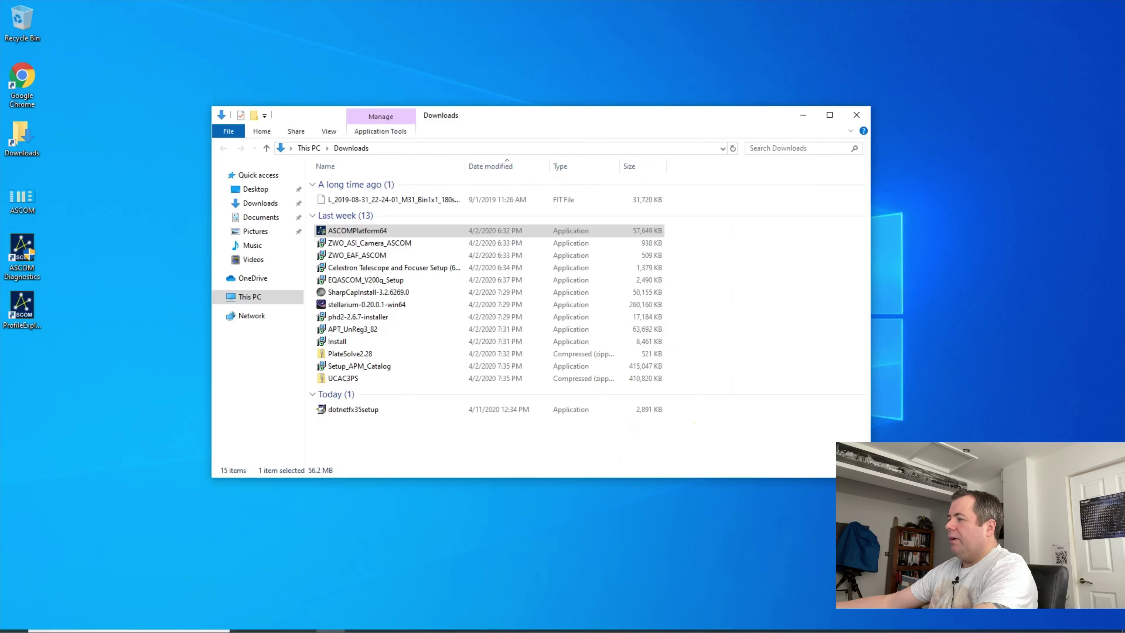
In Chrome, examine the ASI Cameras entry under ASCOM Drivers on ZWO's Software and Drivers page, then return to Downloads.
{"action": "left_click", "coordinate": [416, 621]}
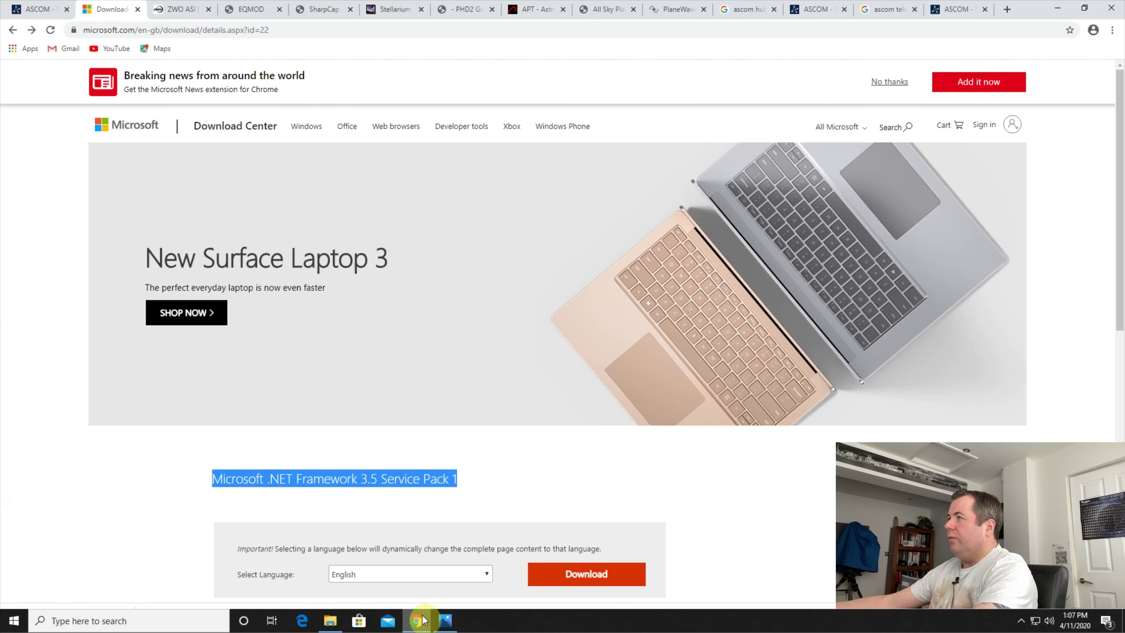
{"action": "left_click", "coordinate": [182, 17]}
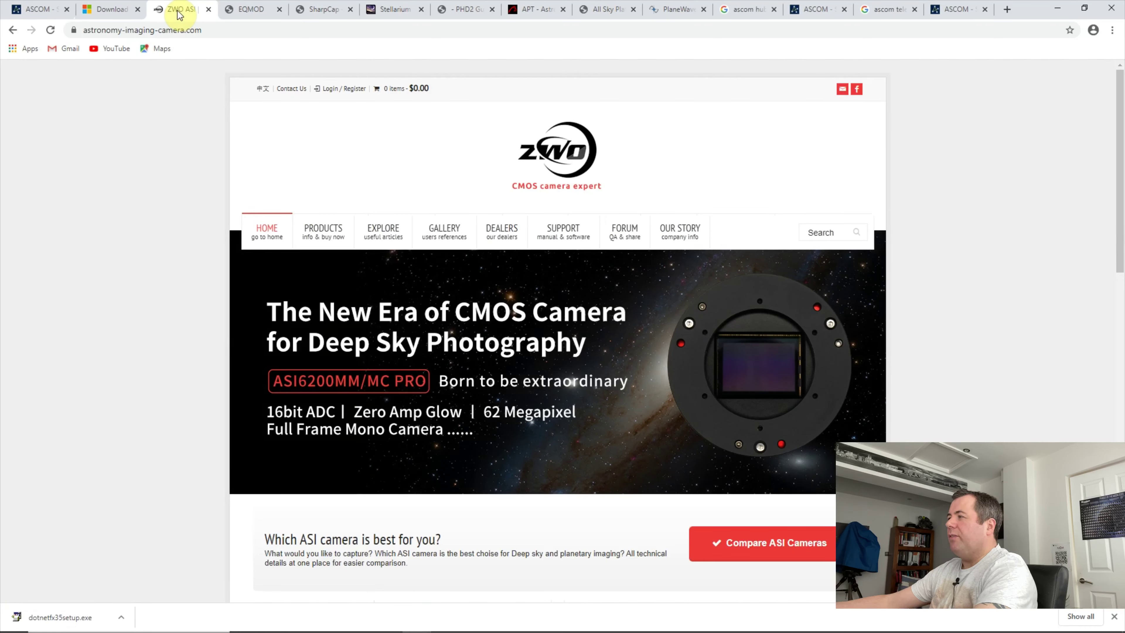
{"action": "mouse_move", "coordinate": [580, 232]}
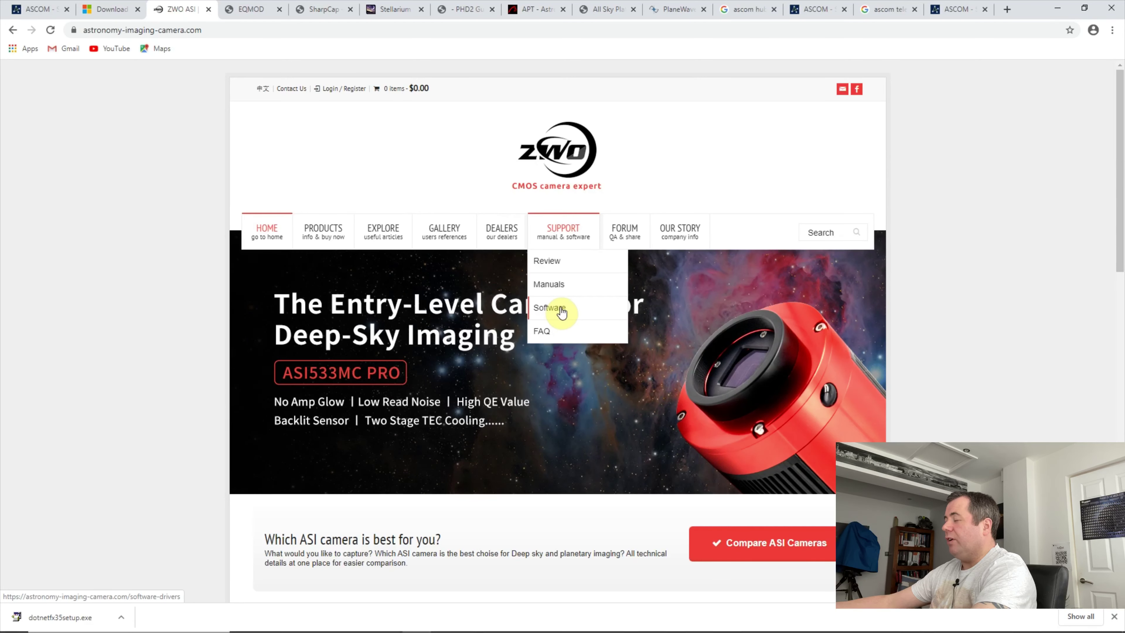
{"action": "left_click", "coordinate": [561, 312]}
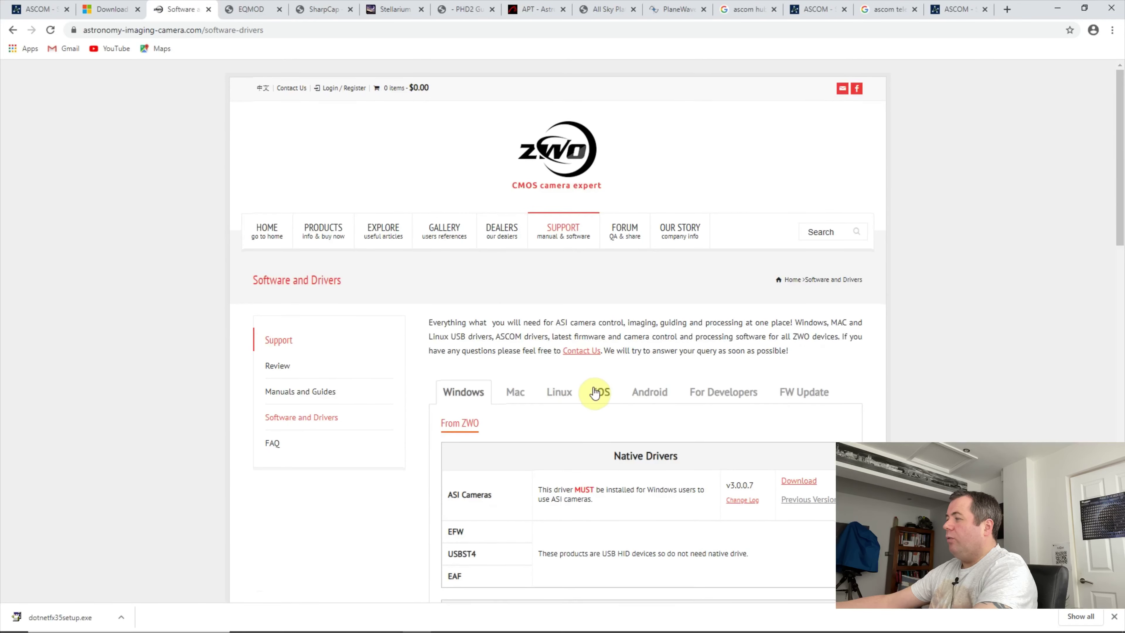
{"action": "scroll", "coordinate": [596, 386], "scroll_direction": "down", "scroll_amount": 3}
{"action": "scroll", "coordinate": [593, 392], "scroll_direction": "down", "scroll_amount": 5}
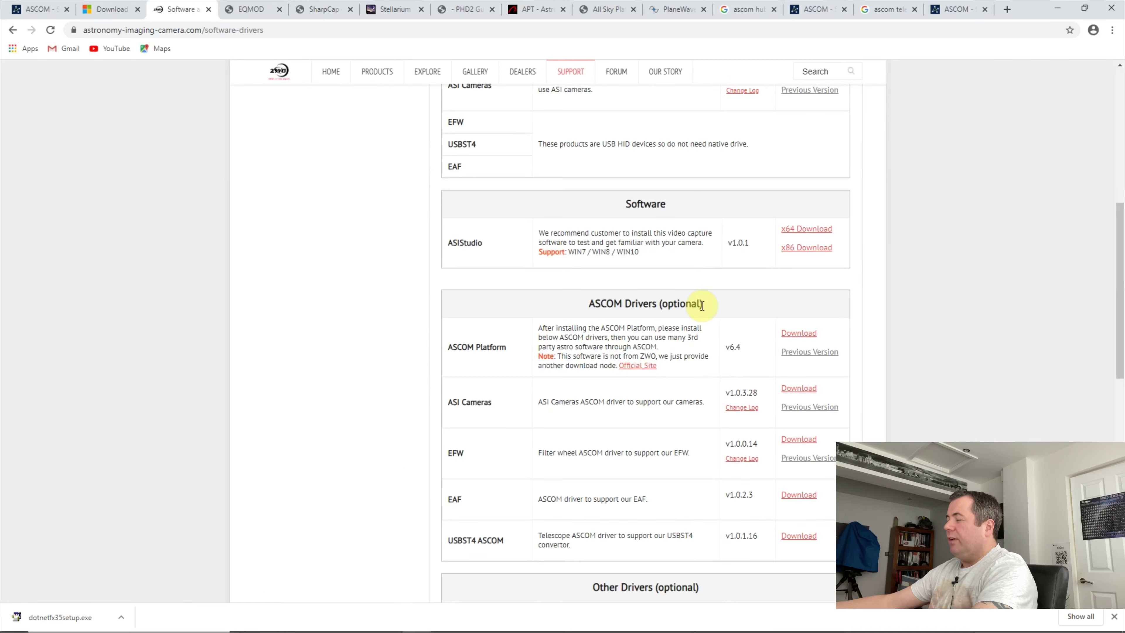
{"action": "left_click_drag", "start_coordinate": [446, 398], "coordinate": [603, 401]}
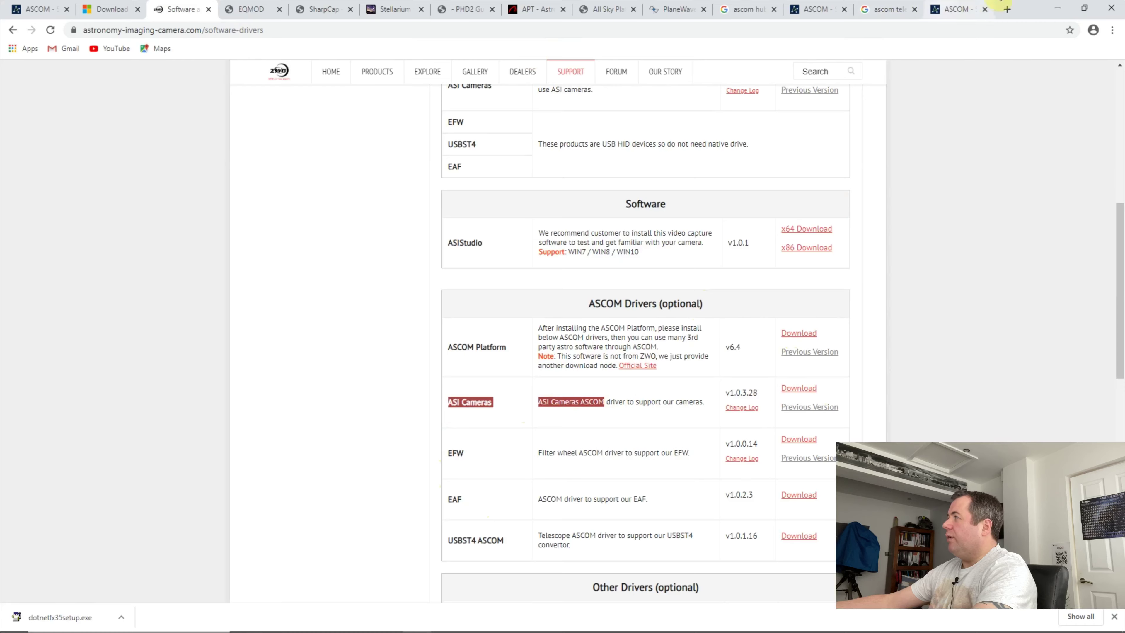
{"action": "left_click", "coordinate": [1057, 9]}
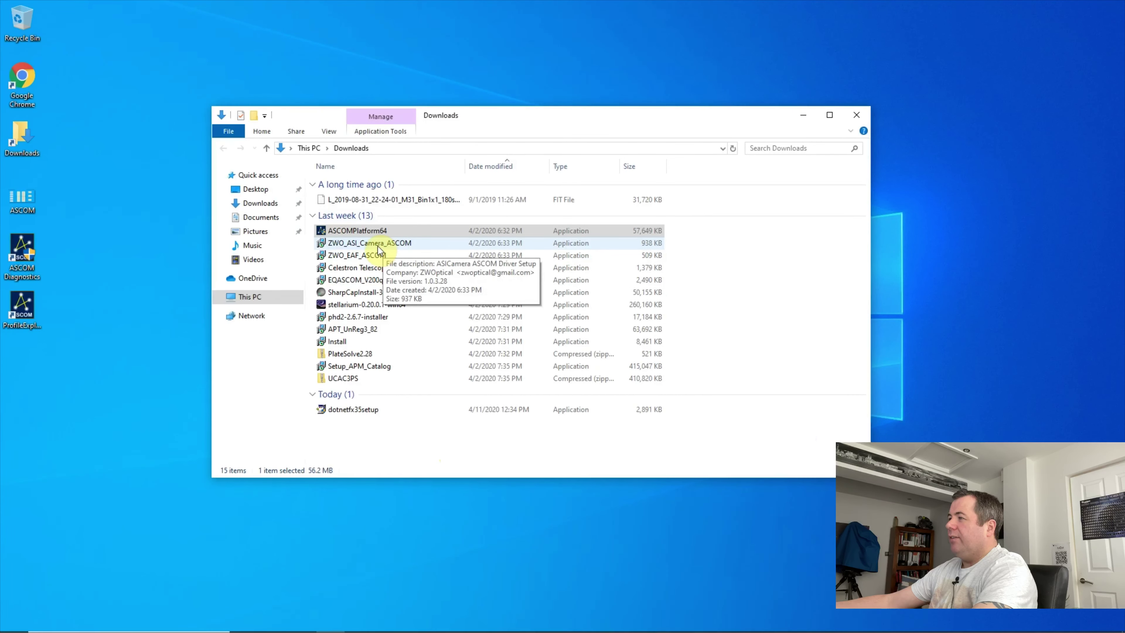
Install the ASICamera ASCOM Driver from ZWO_ASI_Camera_ASCOM, accepting the license agreement and finishing the setup wizard.
{"action": "left_click", "coordinate": [403, 248]}
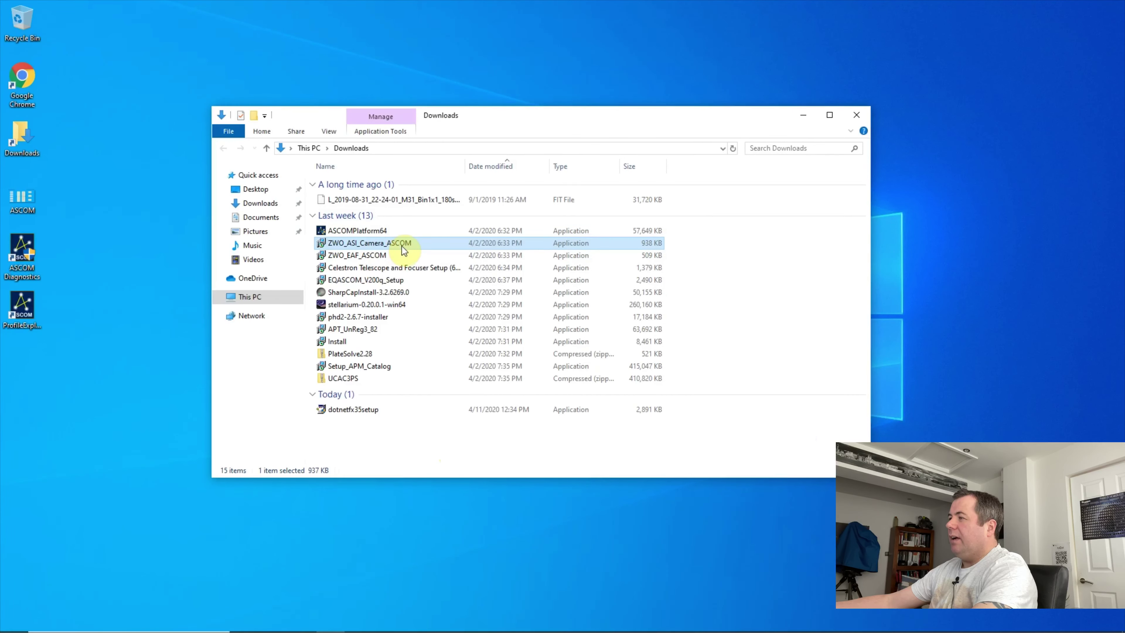
{"action": "double_click", "coordinate": [374, 250]}
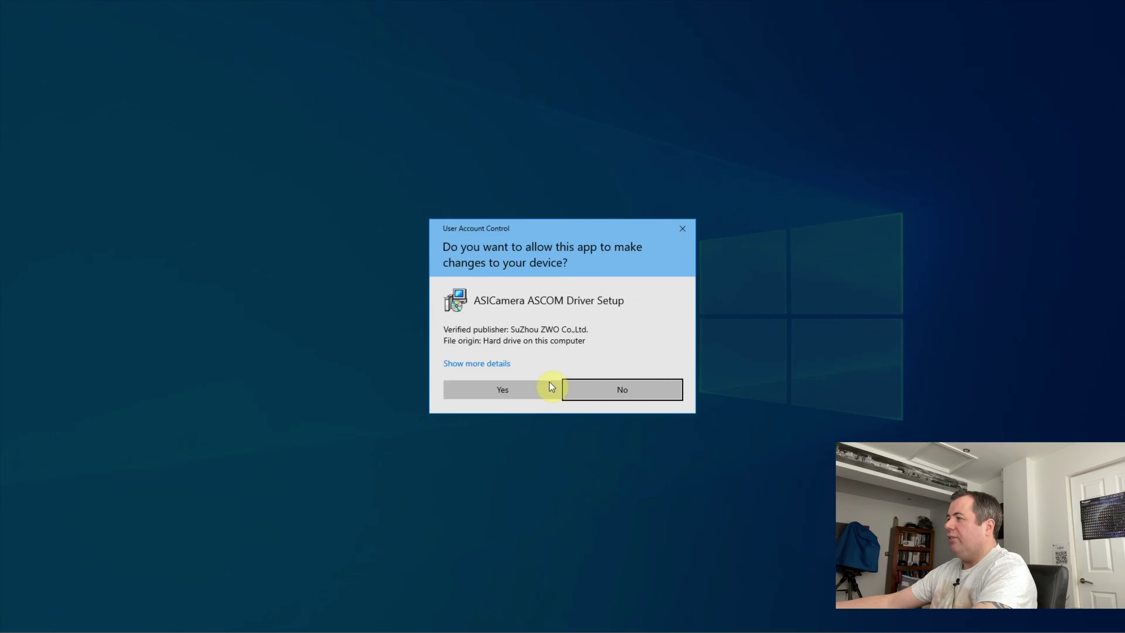
{"action": "left_click", "coordinate": [506, 391]}
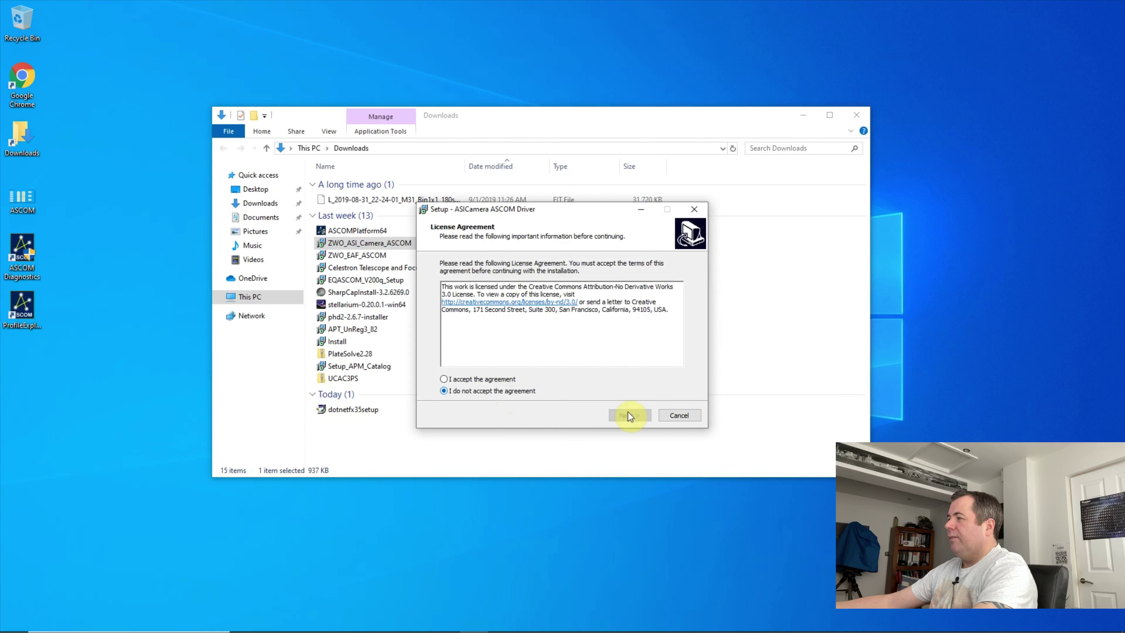
{"action": "left_click", "coordinate": [505, 378]}
{"action": "left_click", "coordinate": [633, 417]}
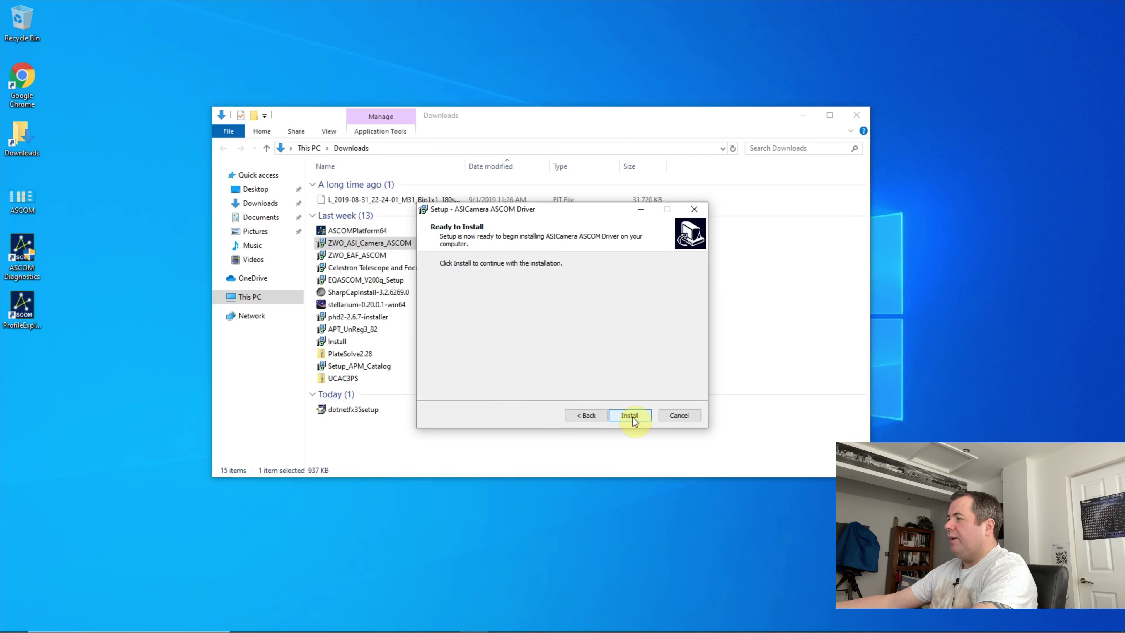
{"action": "left_click", "coordinate": [632, 416]}
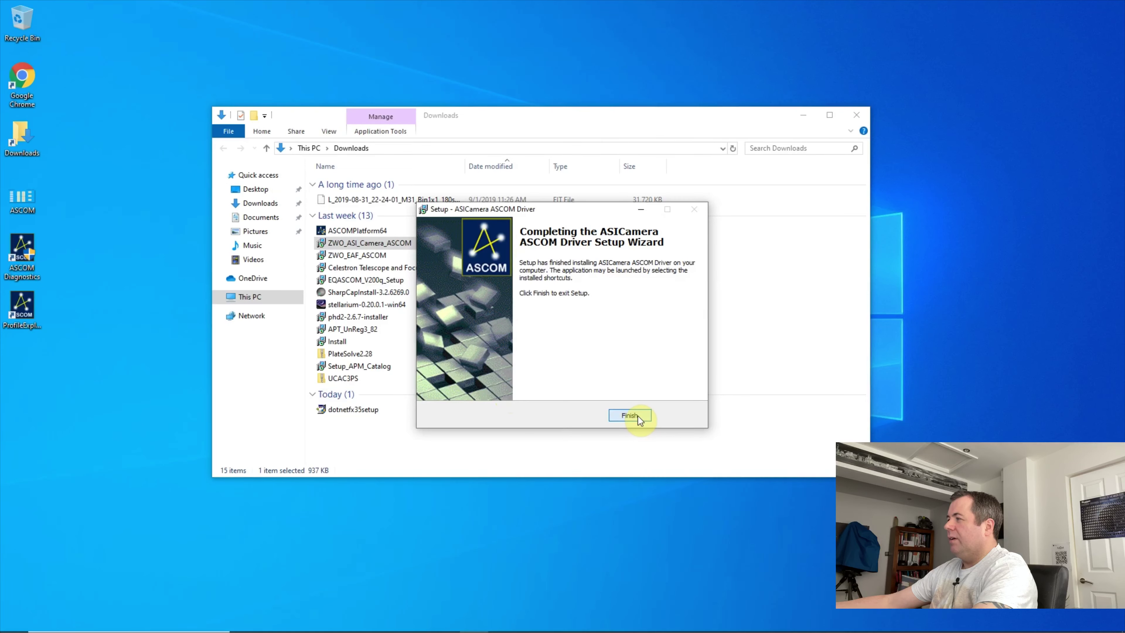
{"action": "left_click", "coordinate": [639, 416]}
Install the ZWO EAF ASCOM Driver from ZWO_EAF_ASCOM with administrator approval, accepting the license agreement and finishing the setup wizard.
{"action": "double_click", "coordinate": [362, 256]}
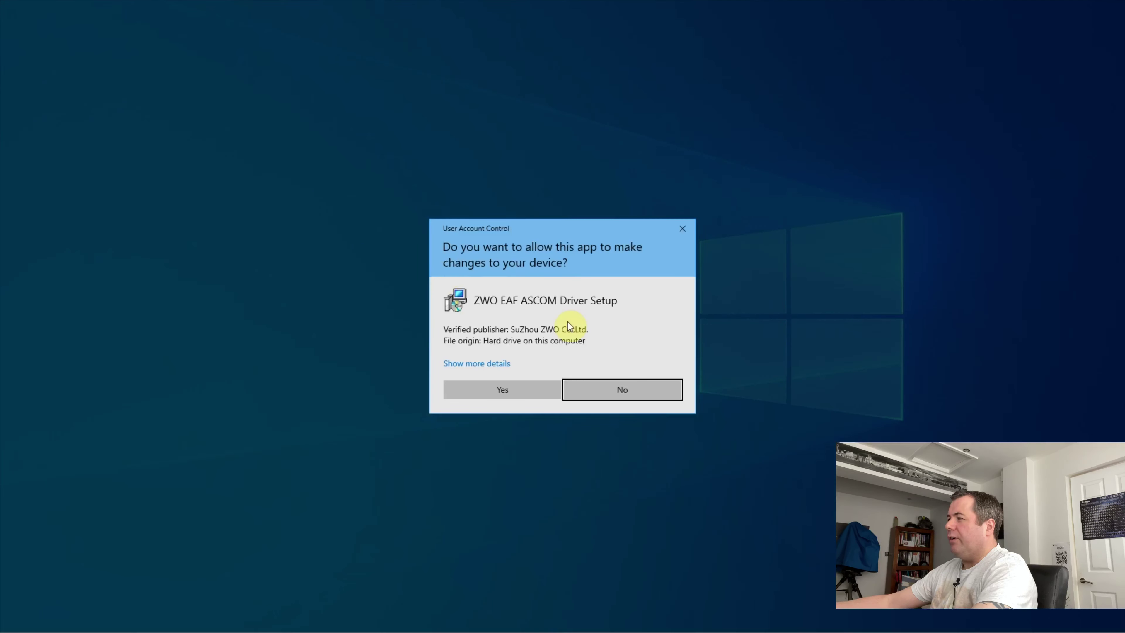
{"action": "left_click", "coordinate": [486, 390]}
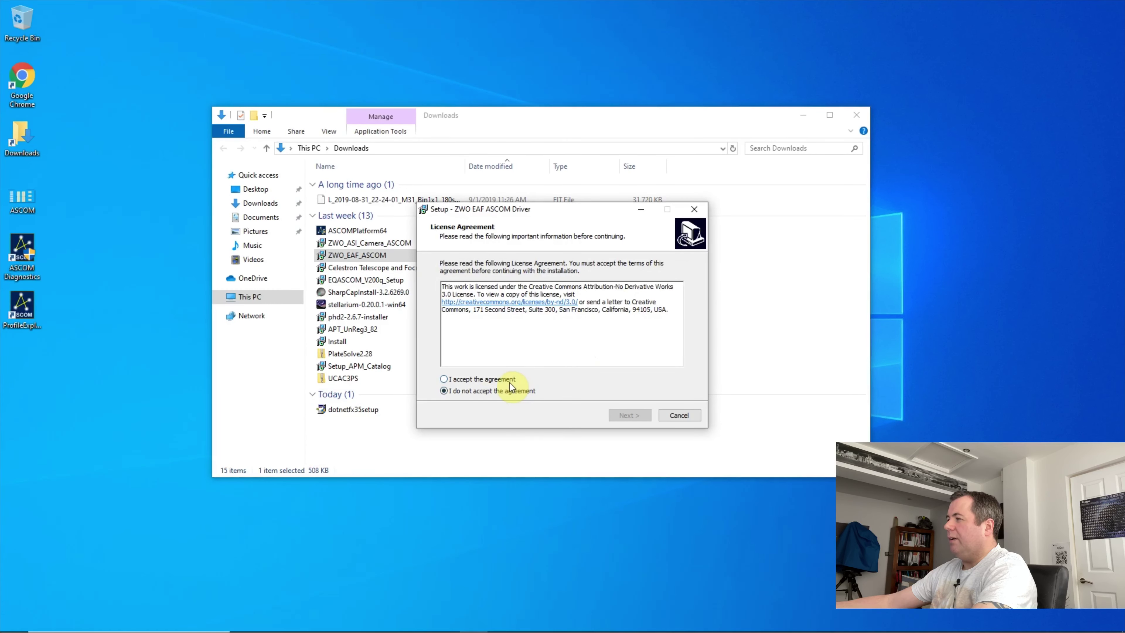
{"action": "left_click", "coordinate": [638, 415]}
{"action": "left_click", "coordinate": [640, 415]}
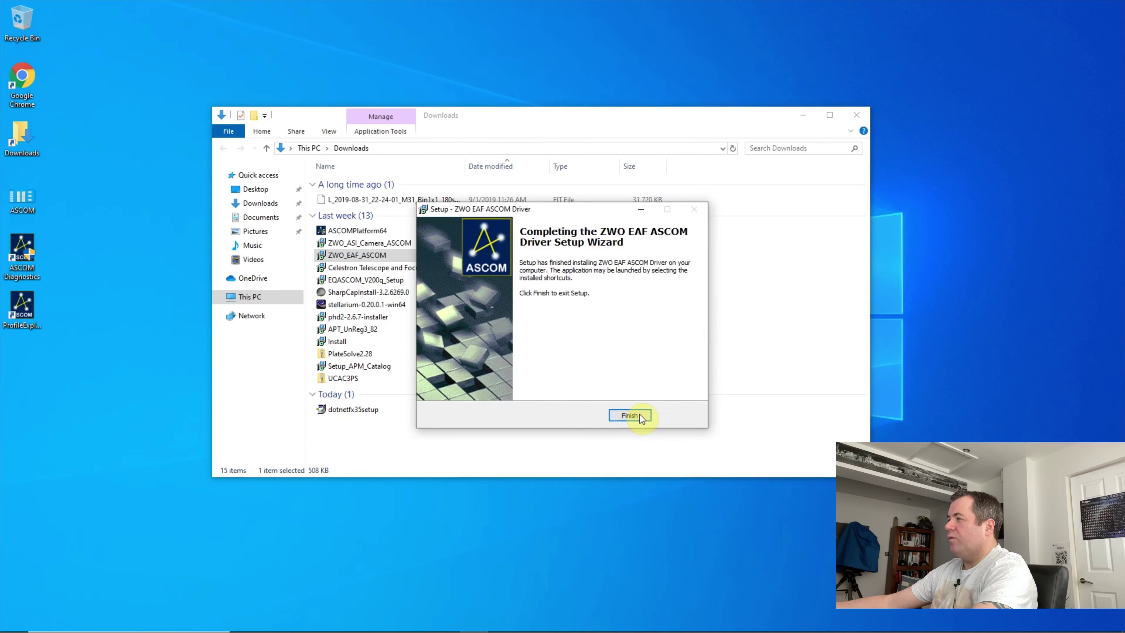
{"action": "left_click", "coordinate": [640, 414]}
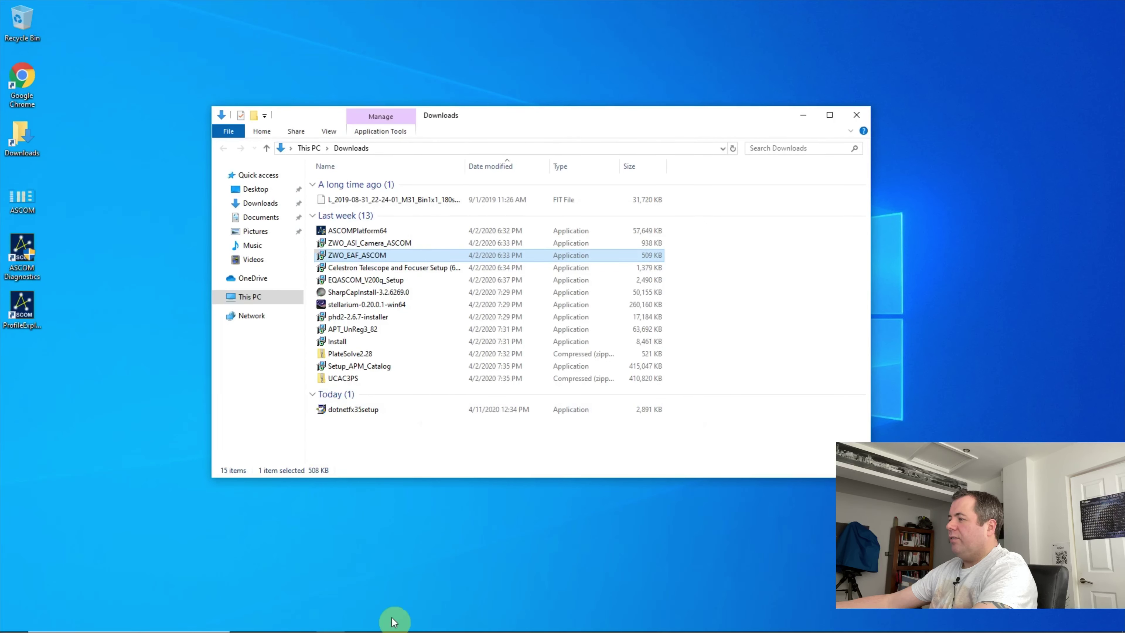
After checking the ASCOM.png diagram in Photos, install the Celestron Telescope and Focuser driver from Downloads without opening the release notes or PDF.
{"action": "left_click", "coordinate": [456, 622]}
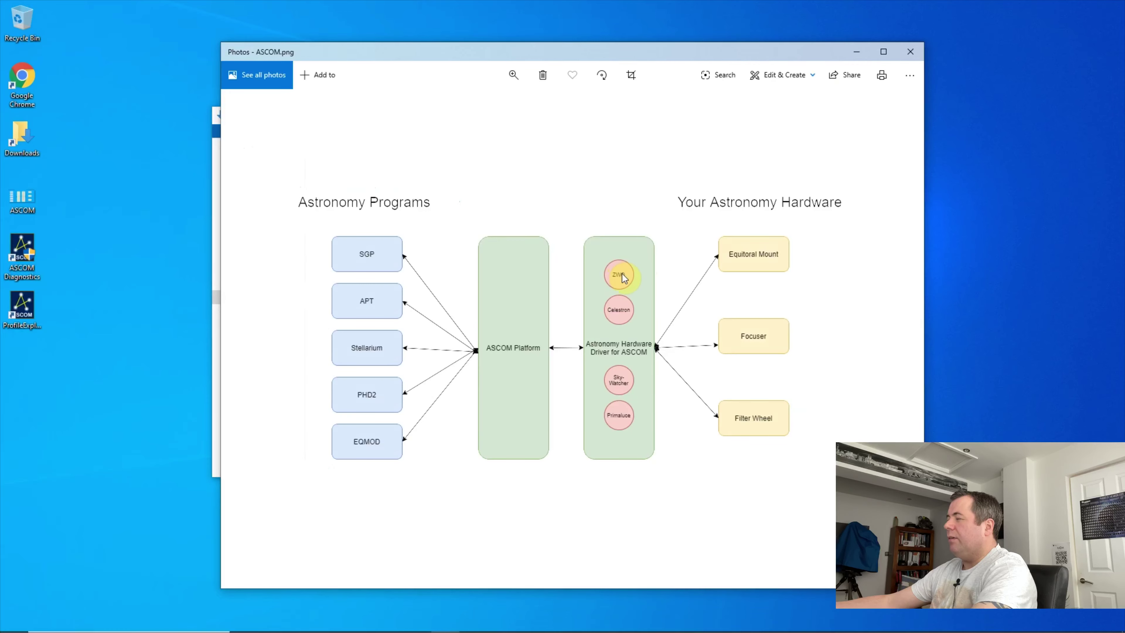
{"action": "left_click", "coordinate": [857, 51]}
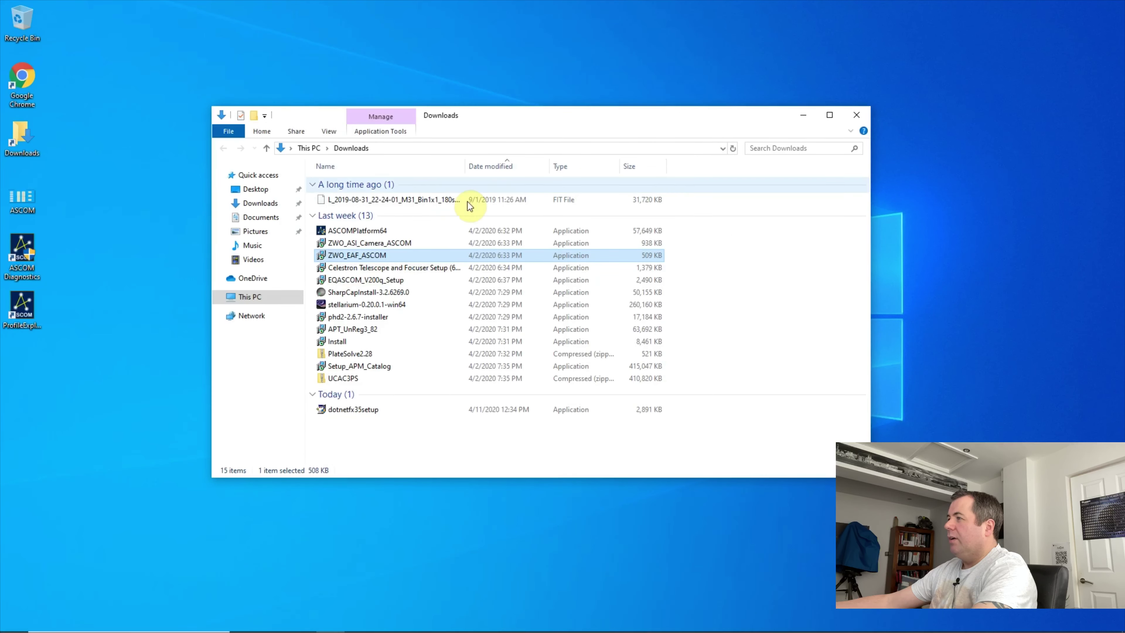
{"action": "double_click", "coordinate": [374, 268]}
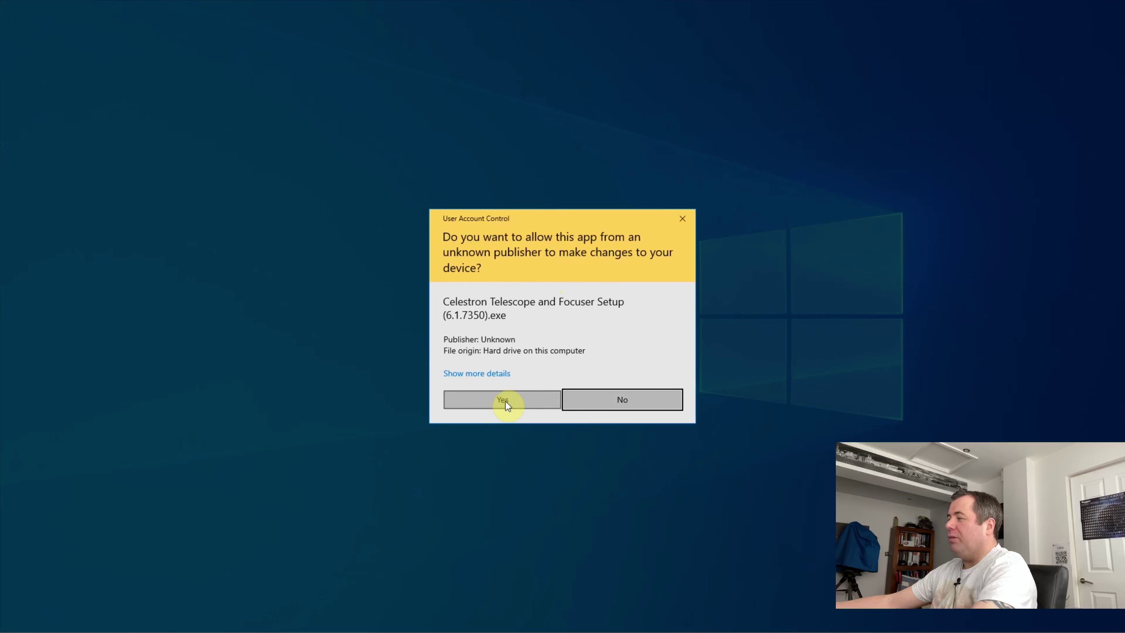
{"action": "left_click", "coordinate": [511, 405]}
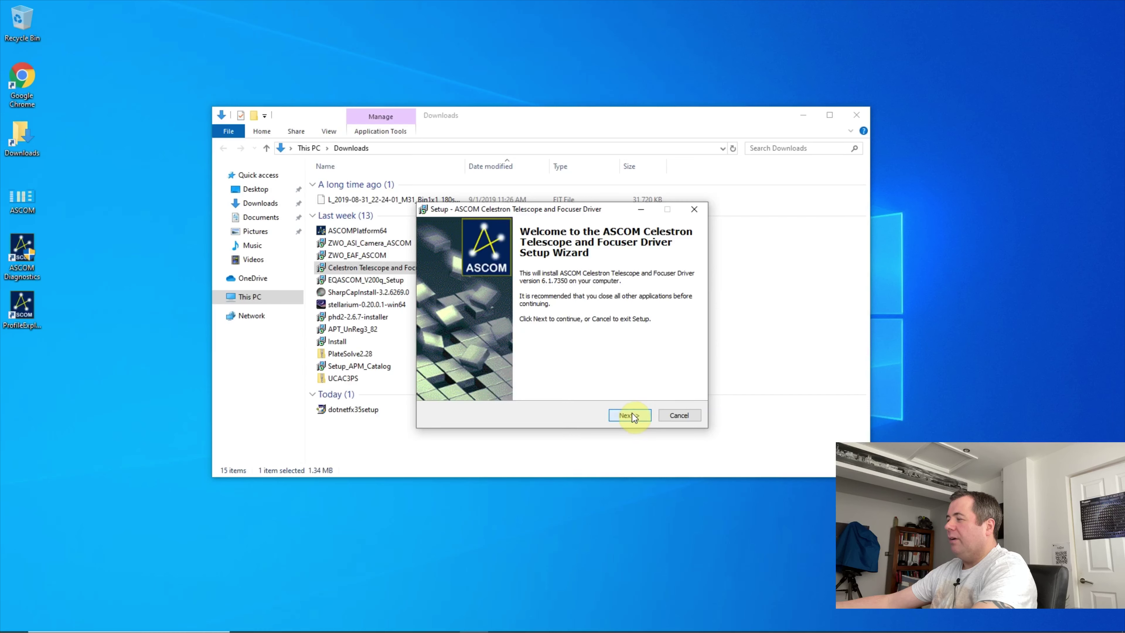
{"action": "left_click", "coordinate": [631, 412]}
{"action": "left_click", "coordinate": [636, 415]}
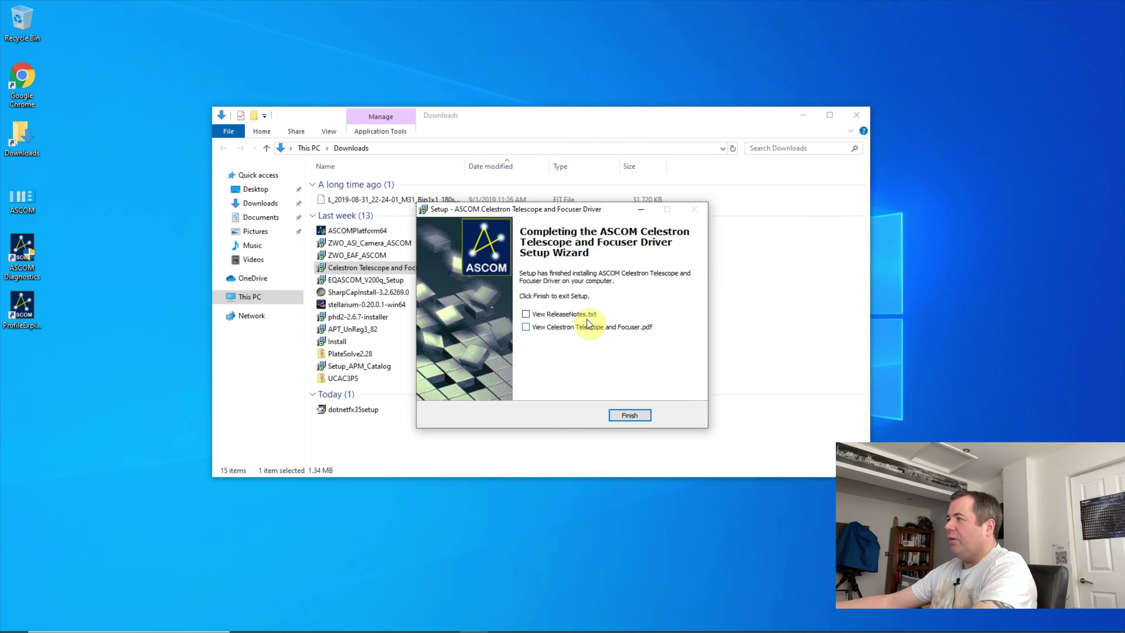
{"action": "left_click", "coordinate": [578, 333]}
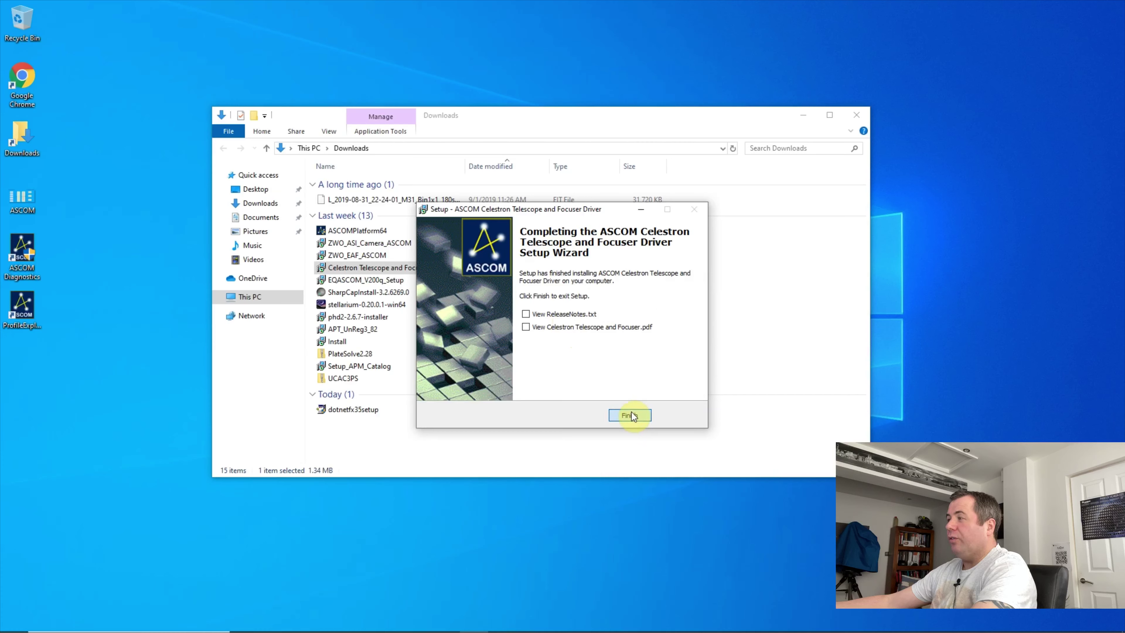
{"action": "left_click", "coordinate": [633, 416]}
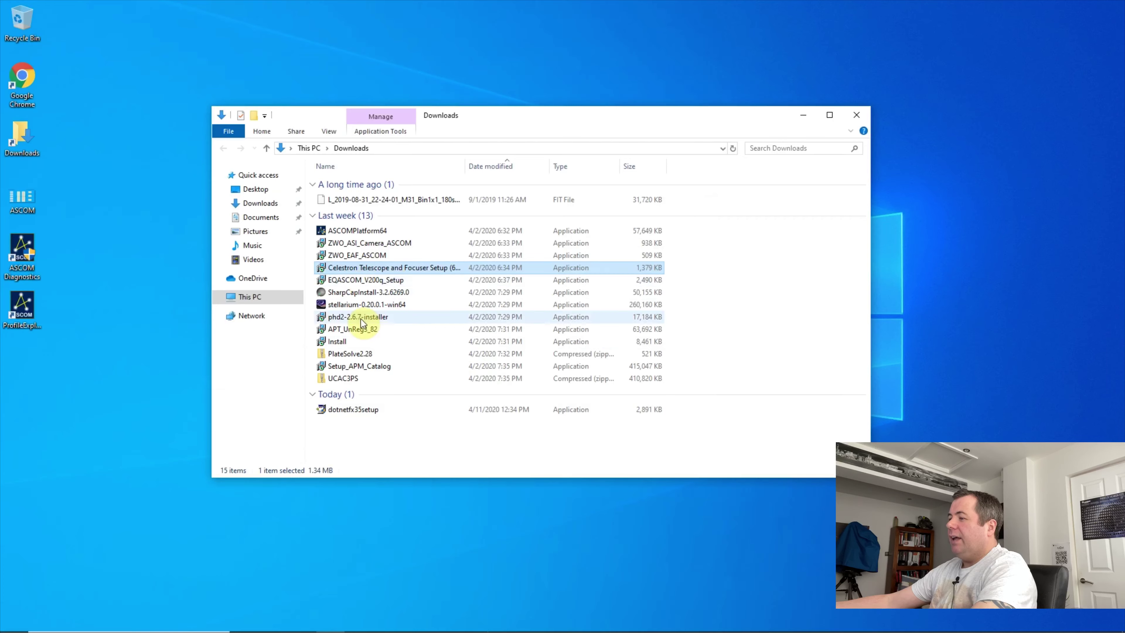
In Chrome, look at the EQMOD Project home page and return to the Downloads folder.
{"action": "left_click", "coordinate": [419, 620]}
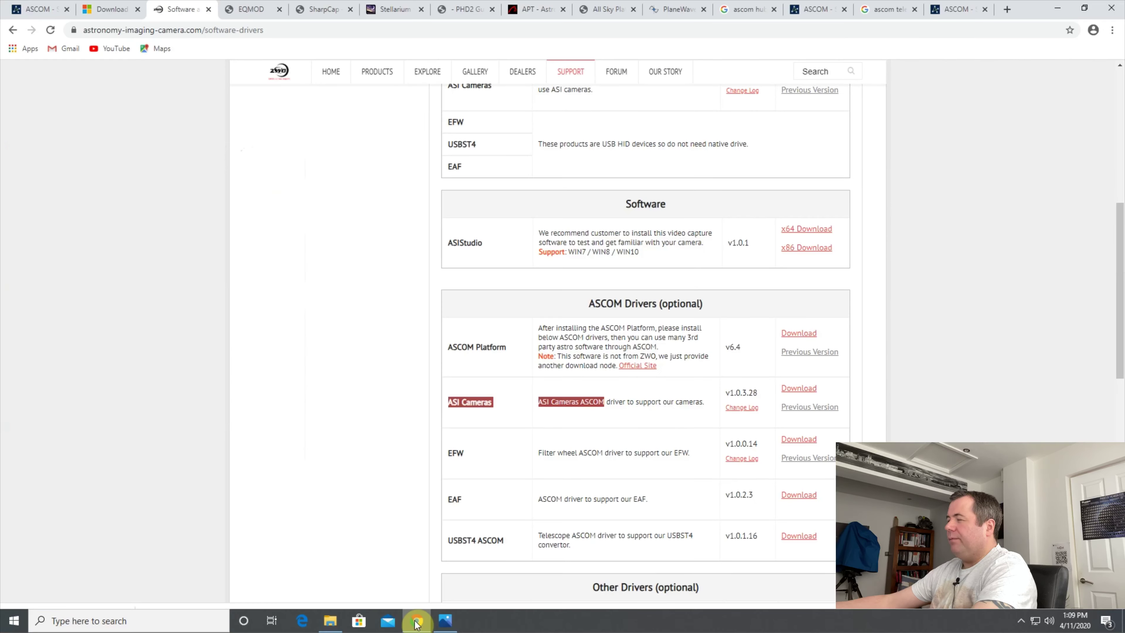
{"action": "left_click", "coordinate": [249, 11]}
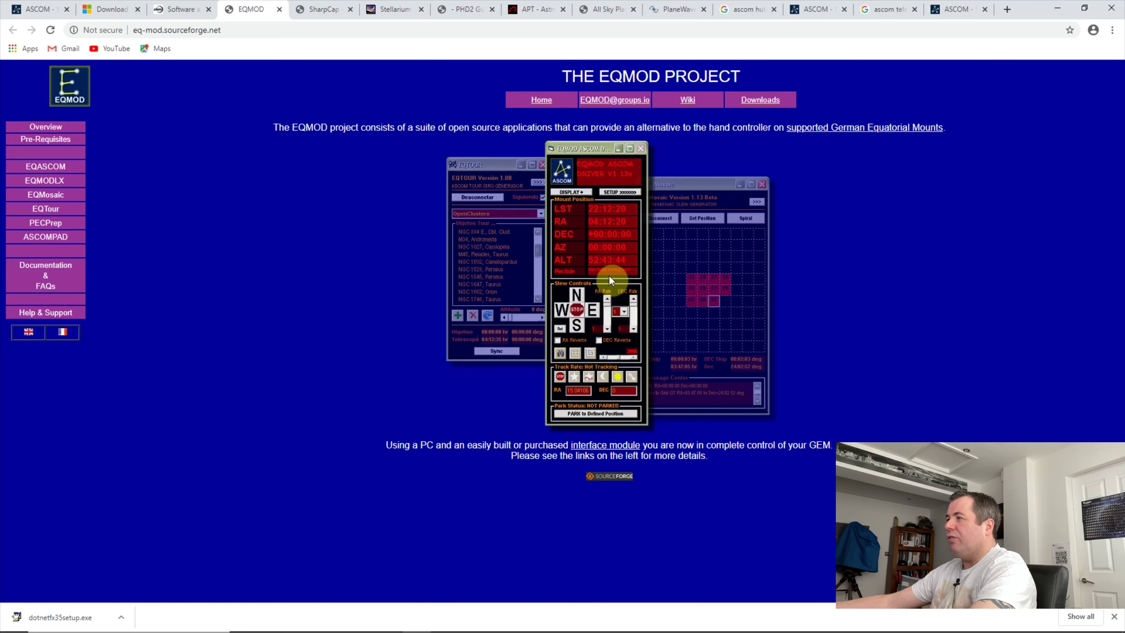
{"action": "left_click", "coordinate": [1057, 13]}
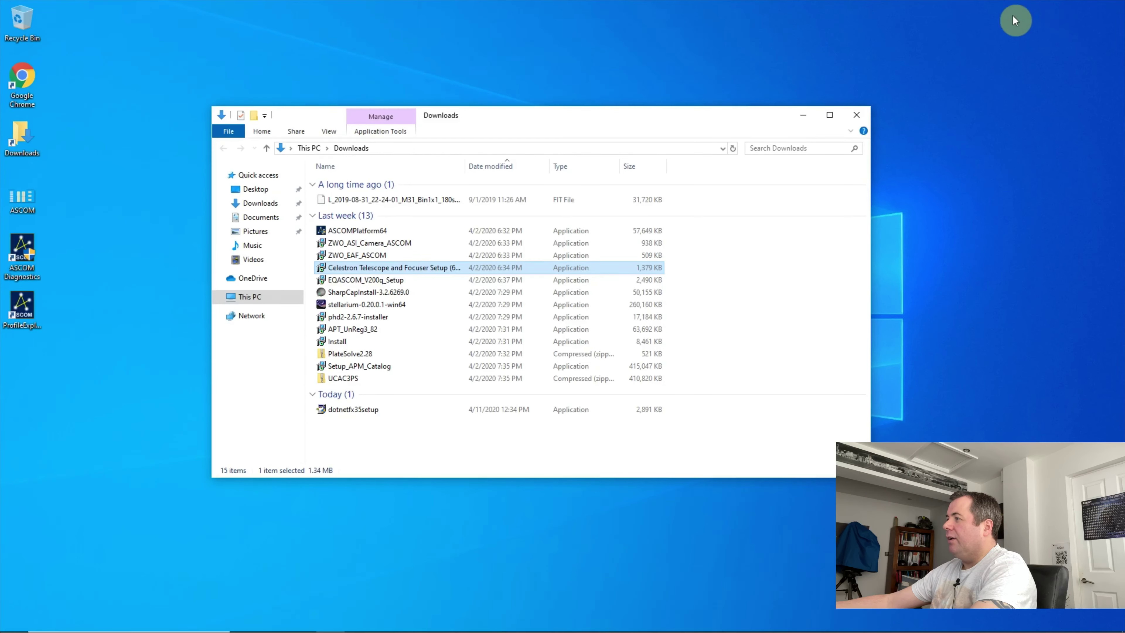
Install the EQMOD EQASCOM Telescope Driver from EQASCOM_V200q_Setup without sample scripts, finishing without opening the release notes or EQMOD_Doc.pdf.
{"action": "left_click", "coordinate": [362, 280]}
{"action": "double_click", "coordinate": [362, 280]}
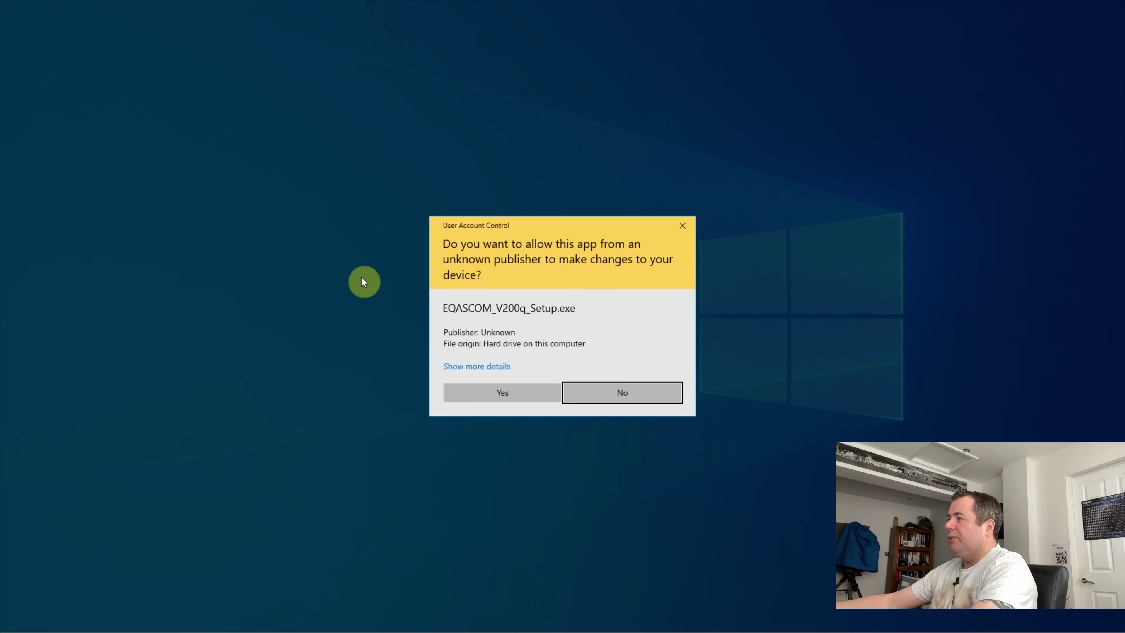
{"action": "left_click", "coordinate": [499, 395]}
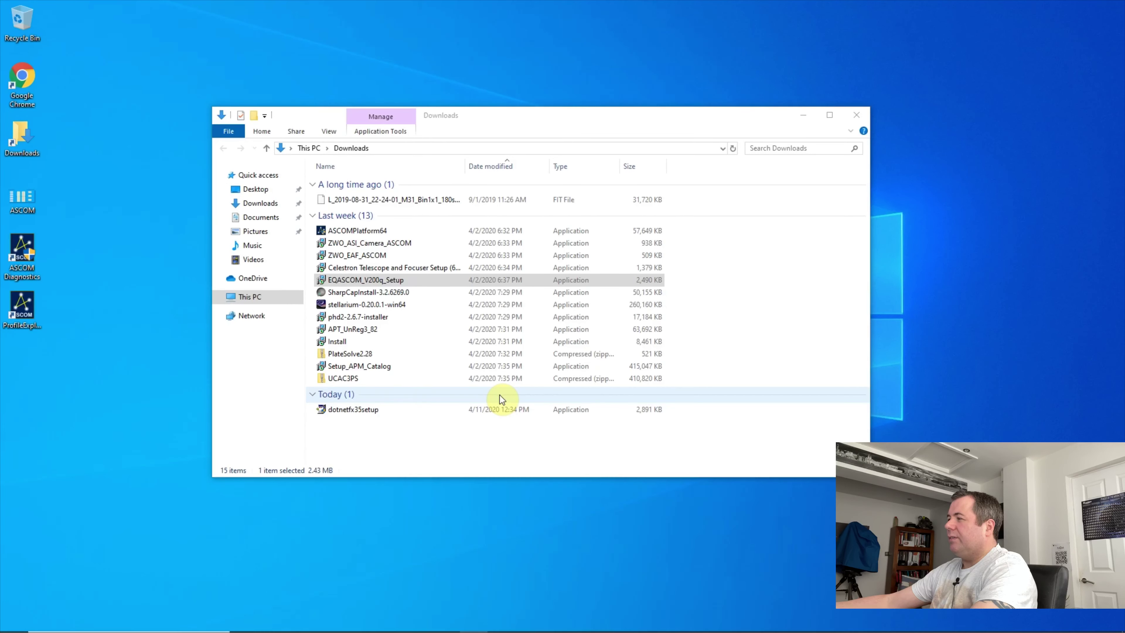
{"action": "left_click", "coordinate": [626, 414]}
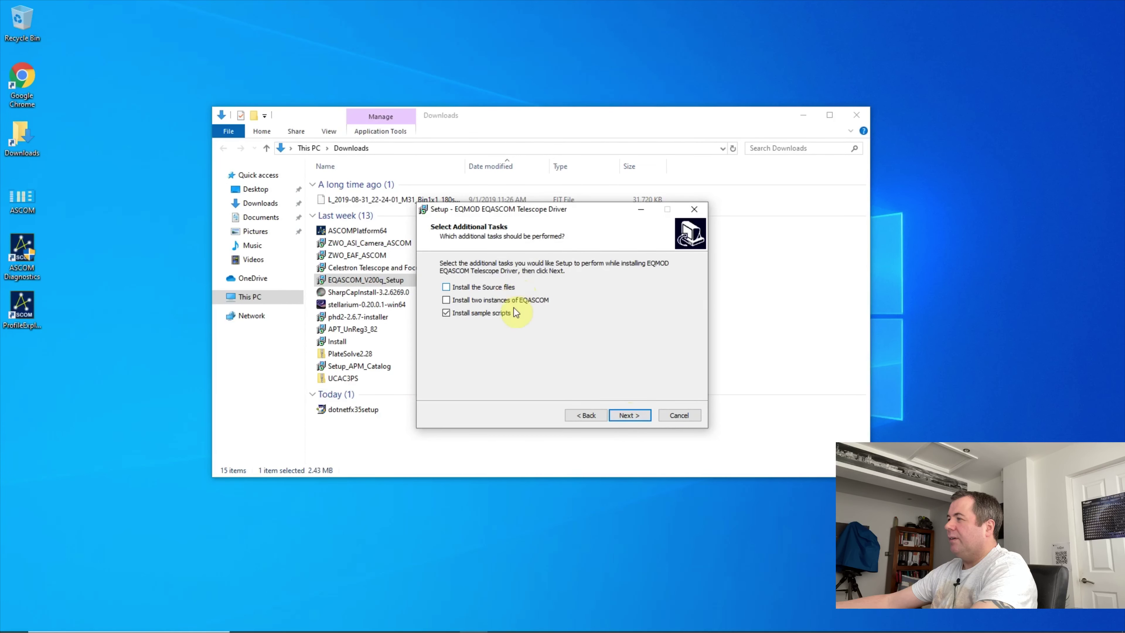
{"action": "left_click", "coordinate": [495, 313]}
{"action": "left_click", "coordinate": [623, 415]}
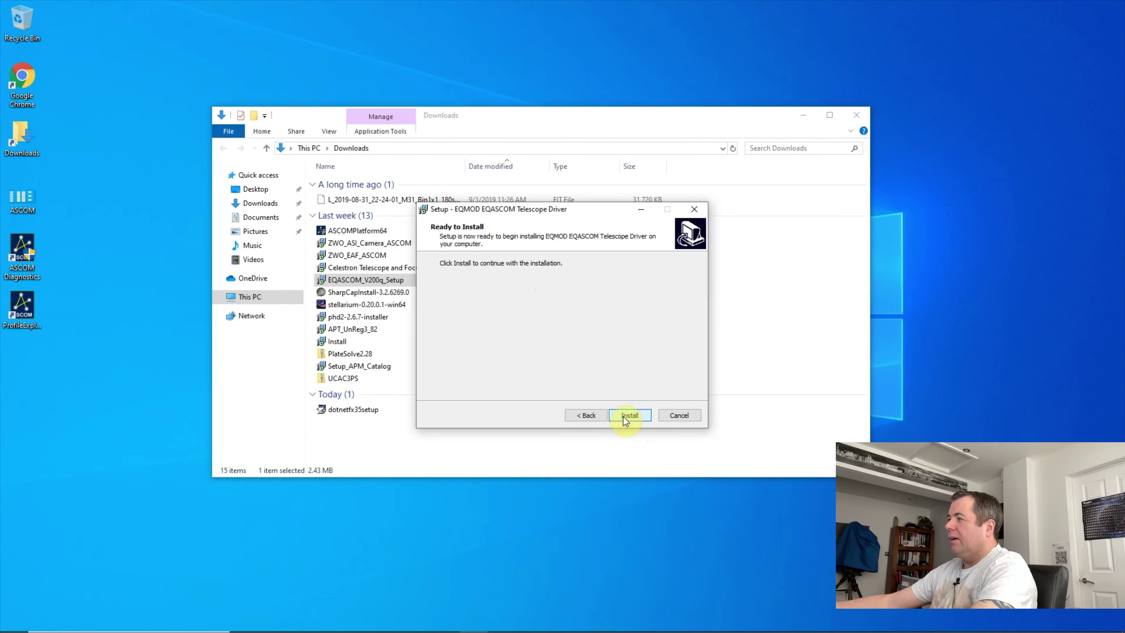
{"action": "left_click", "coordinate": [628, 417]}
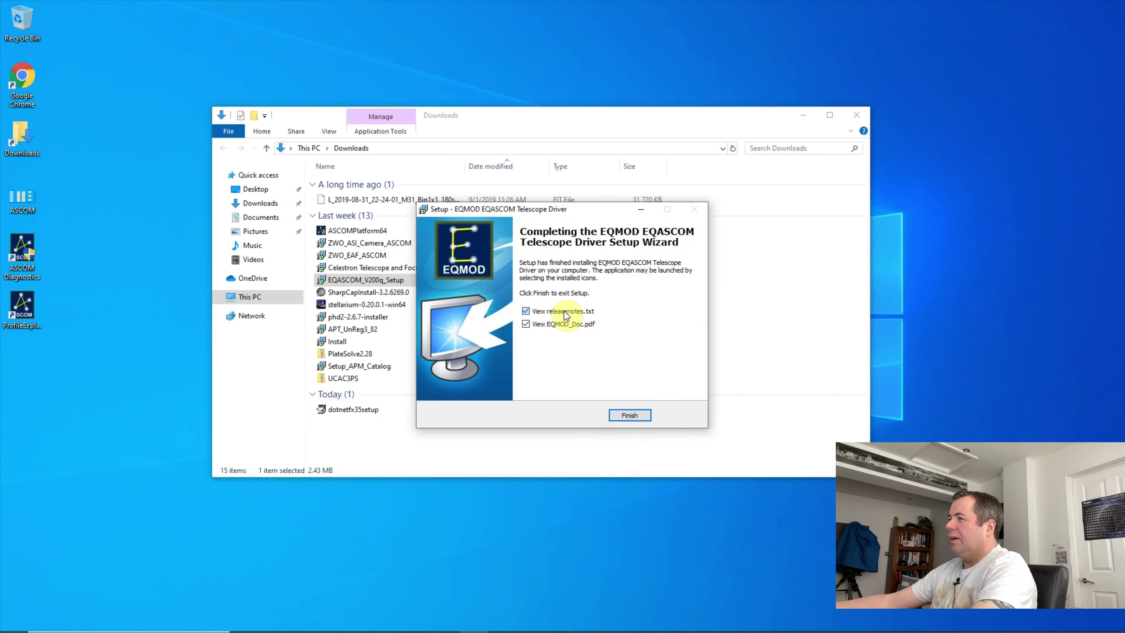
{"action": "left_click", "coordinate": [565, 312]}
{"action": "left_click", "coordinate": [637, 414]}
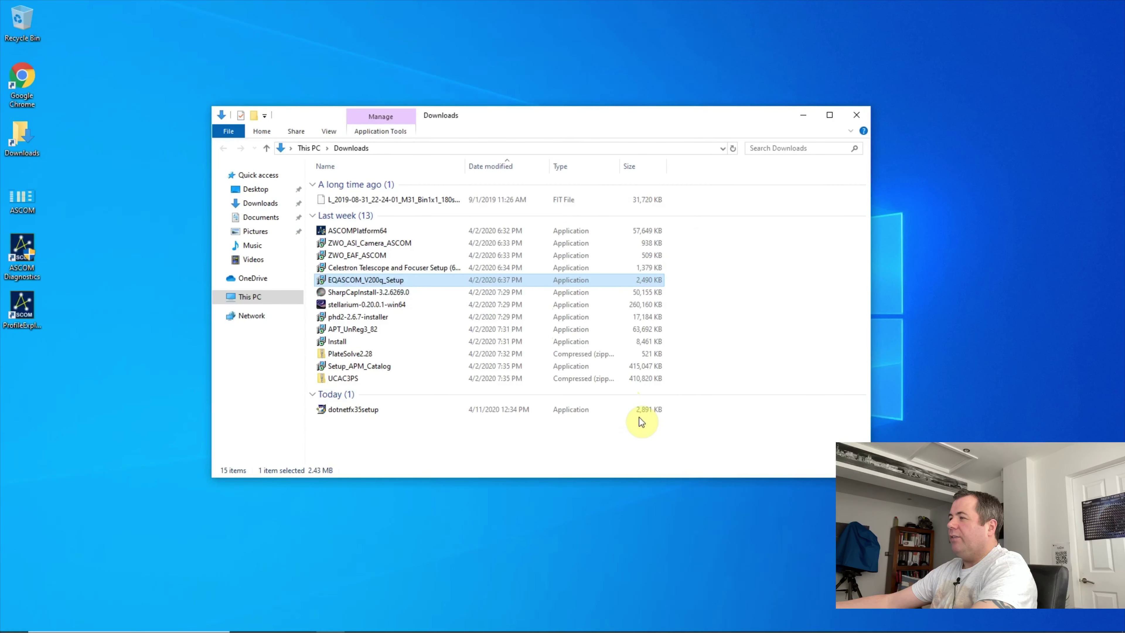
Review in the ASCOM.png diagram how the astronomy programs connect through the ASCOM Platform and drivers to the hardware.
{"action": "mouse_move", "coordinate": [516, 628]}
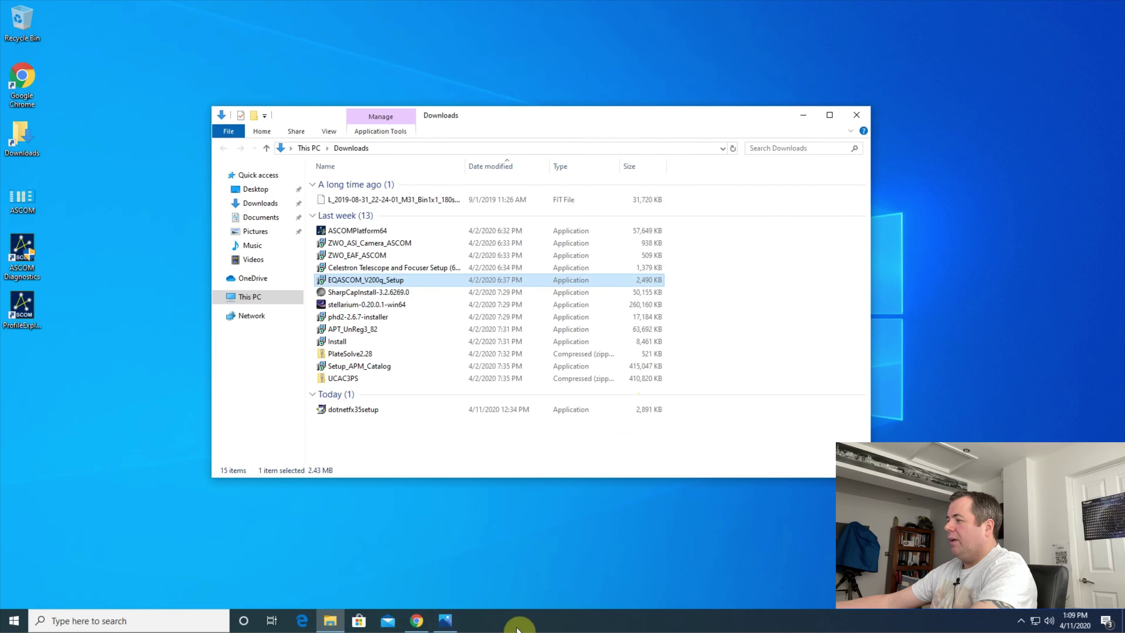
{"action": "left_click", "coordinate": [445, 621]}
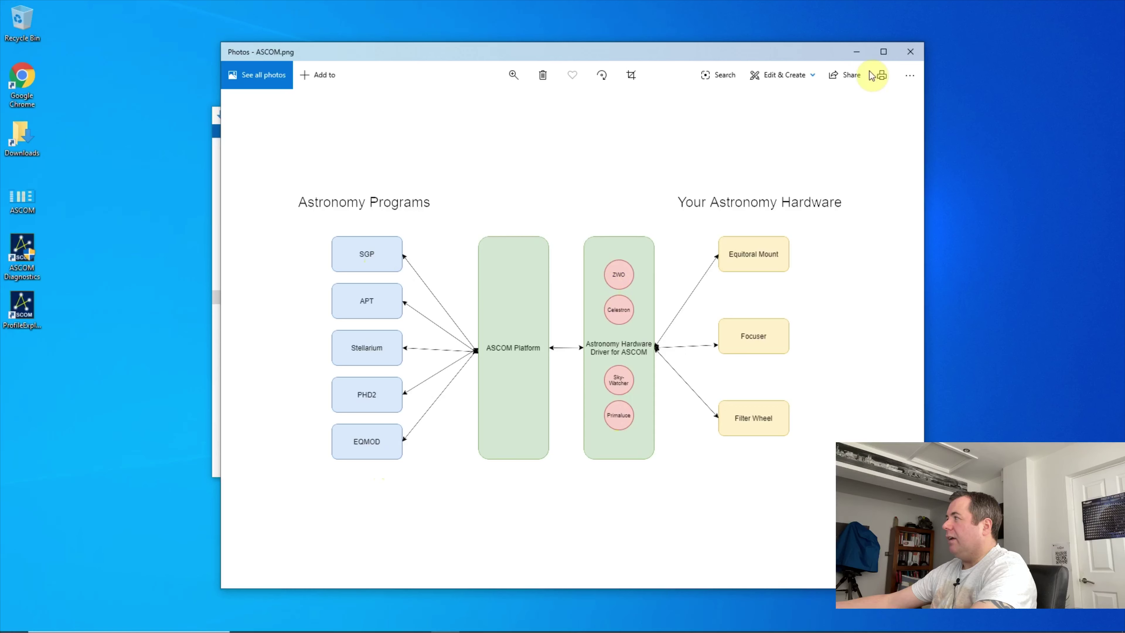
{"action": "left_click", "coordinate": [852, 52]}
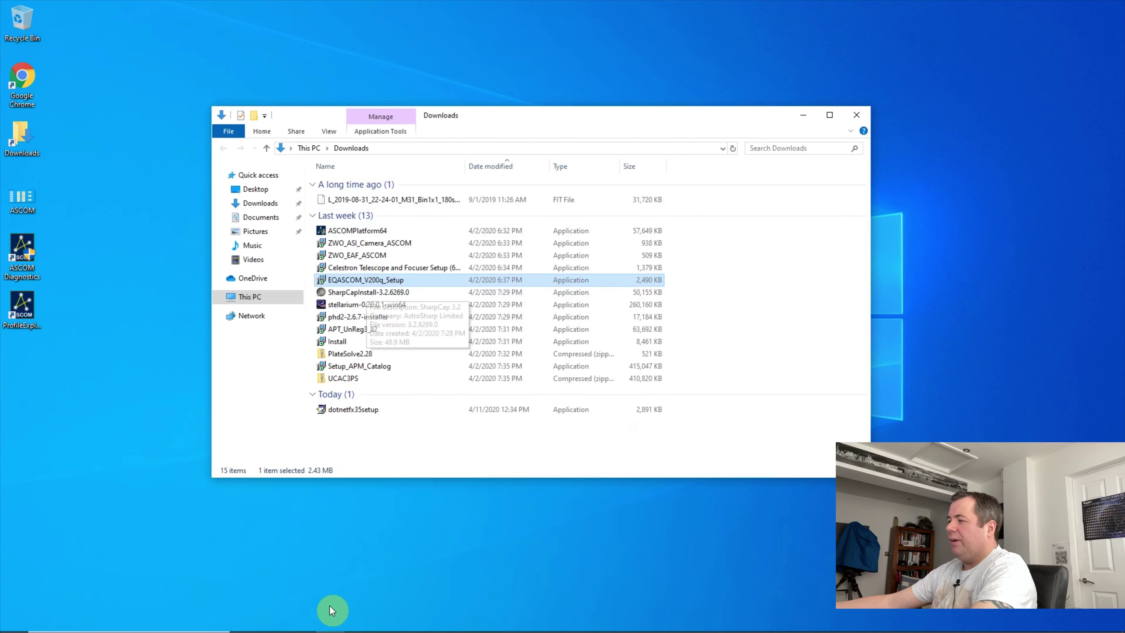
Switch to Chrome and look at the SharpCap home page before going back to Downloads.
{"action": "left_click", "coordinate": [407, 623]}
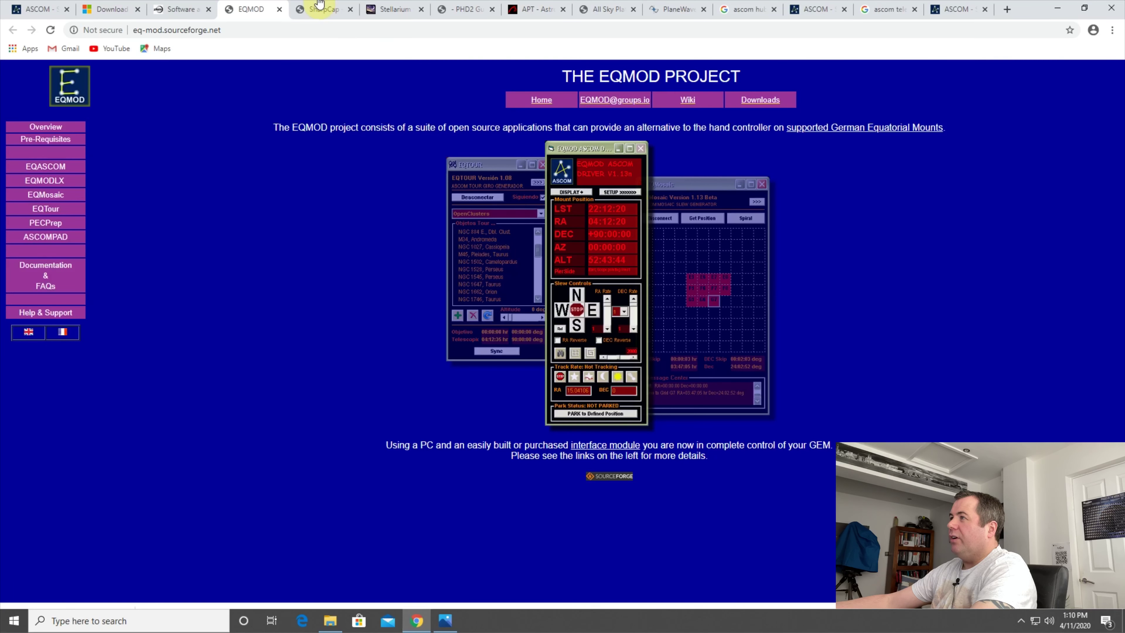
{"action": "left_click", "coordinate": [328, 11]}
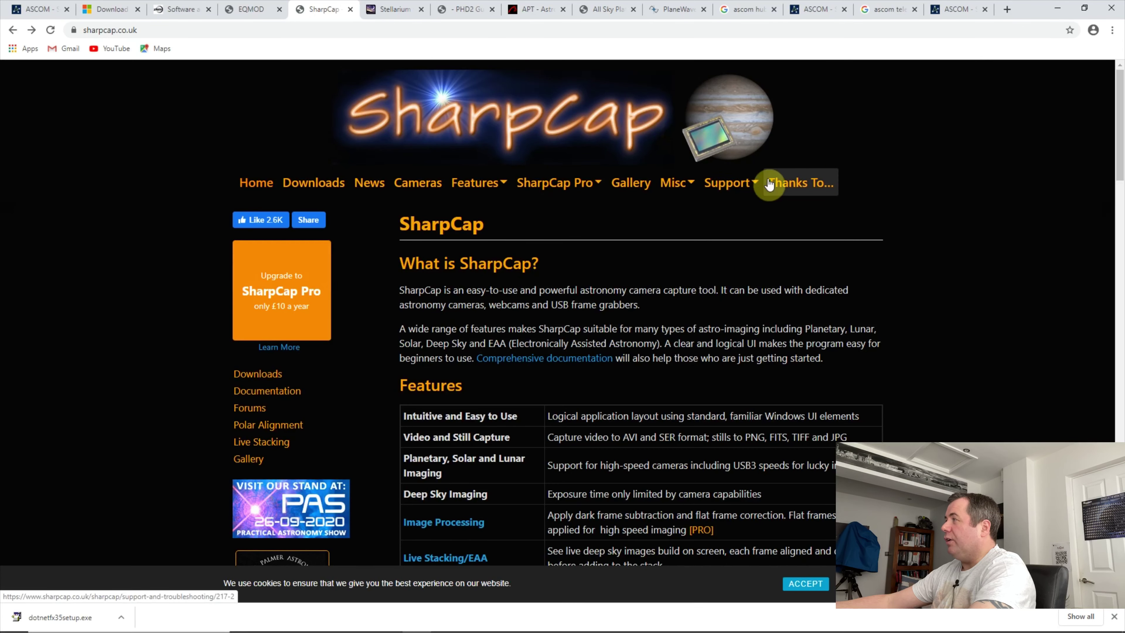
{"action": "left_click", "coordinate": [1055, 10]}
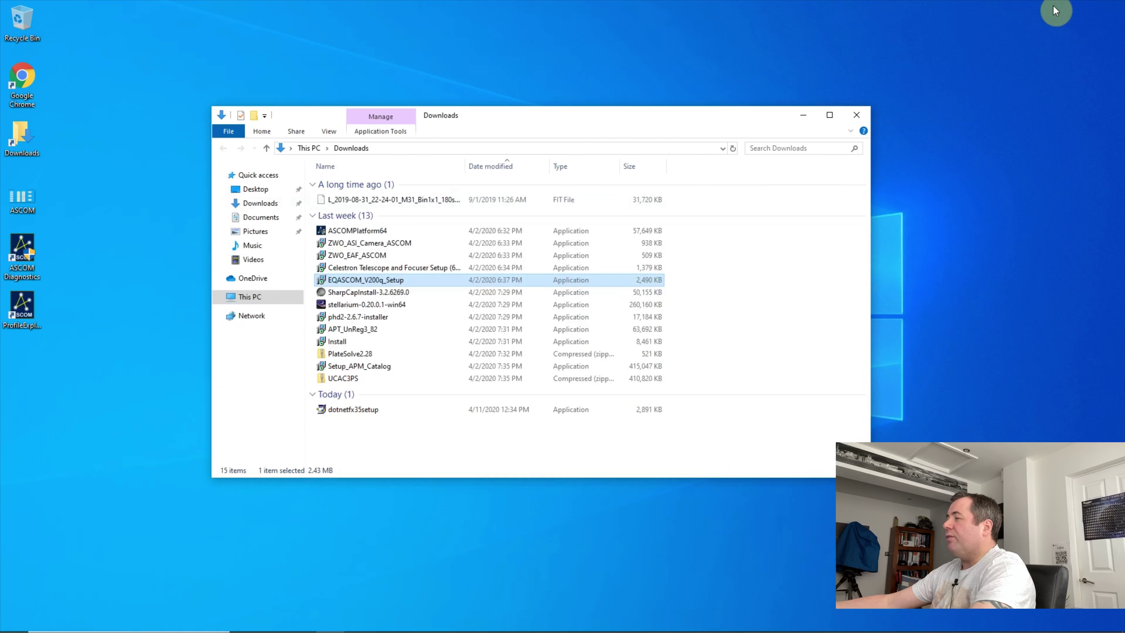
Install SharpCap 3.2 from SharpCapInstall-3.2.6269.0, agreeing to the license terms, and move its desktop shortcut above the Downloads window.
{"action": "double_click", "coordinate": [381, 294]}
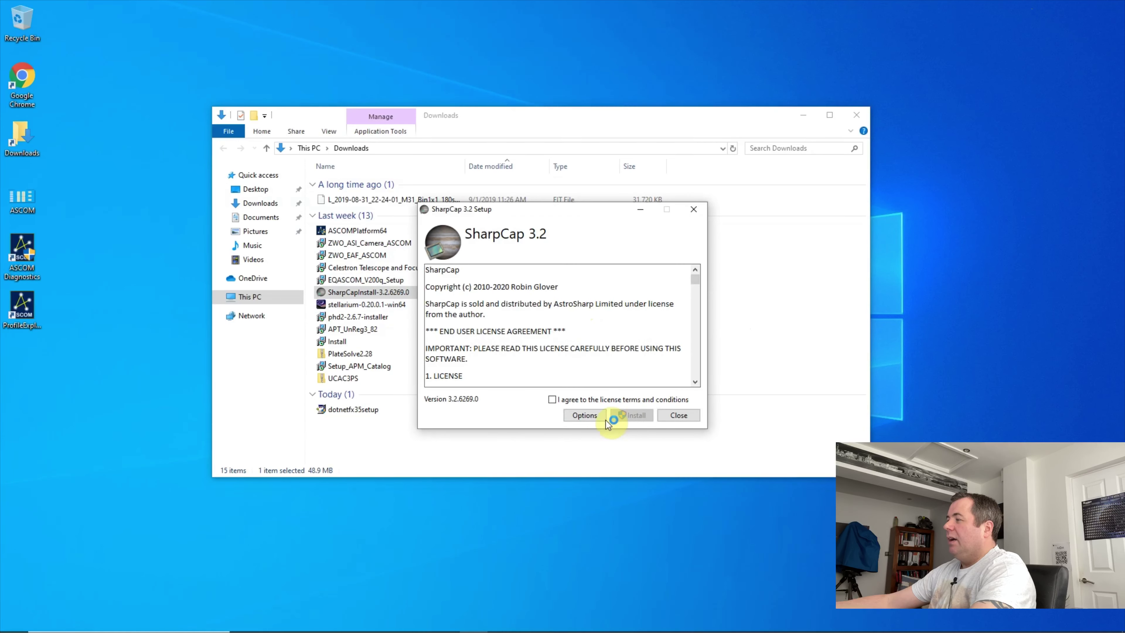
{"action": "left_click", "coordinate": [551, 398]}
{"action": "left_click", "coordinate": [636, 416]}
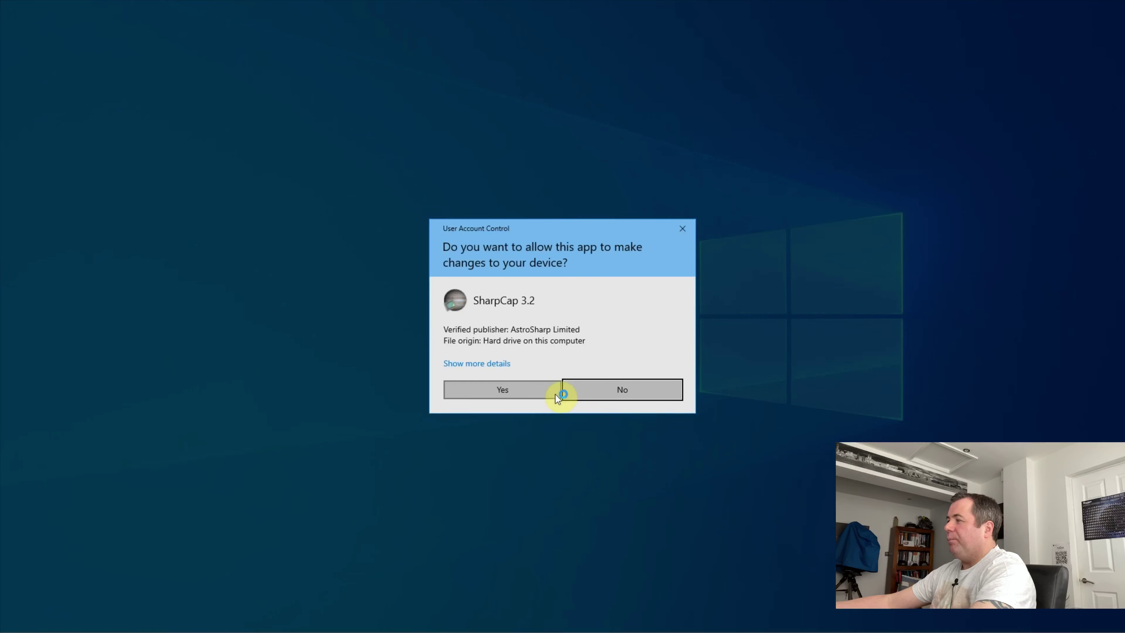
{"action": "left_click", "coordinate": [500, 394]}
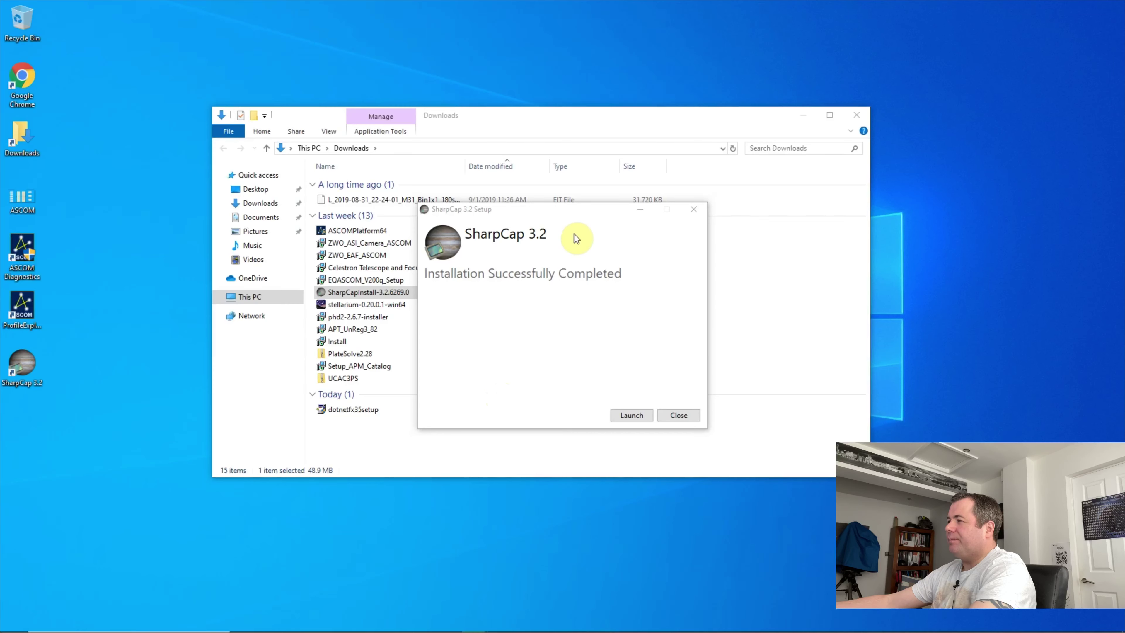
{"action": "left_click", "coordinate": [679, 415]}
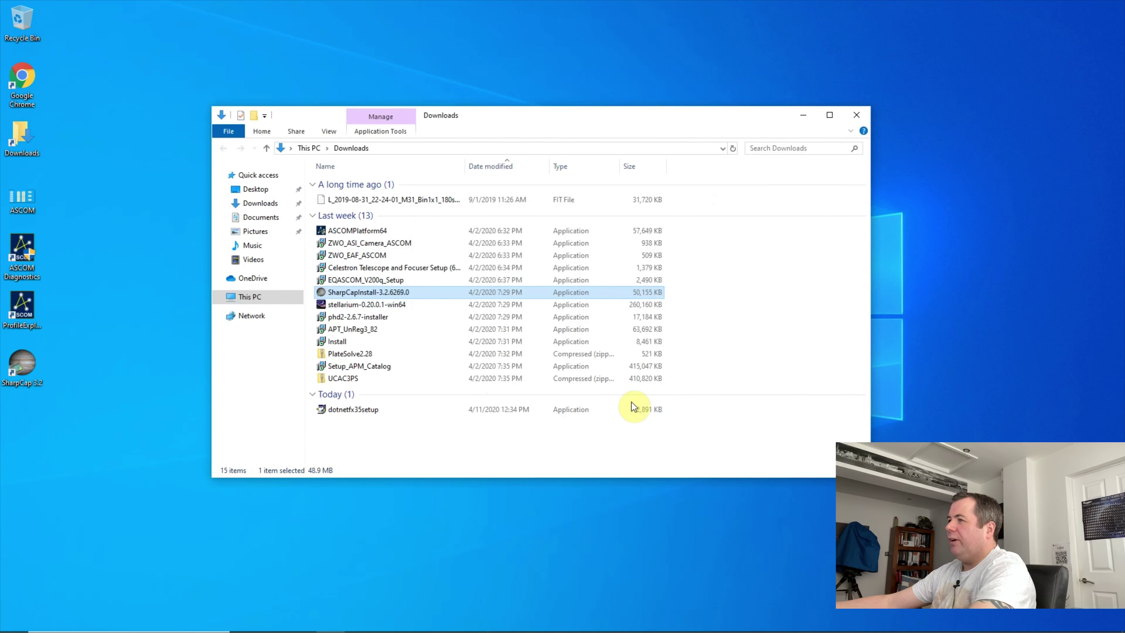
{"action": "left_click_drag", "start_coordinate": [21, 368], "coordinate": [432, 37]}
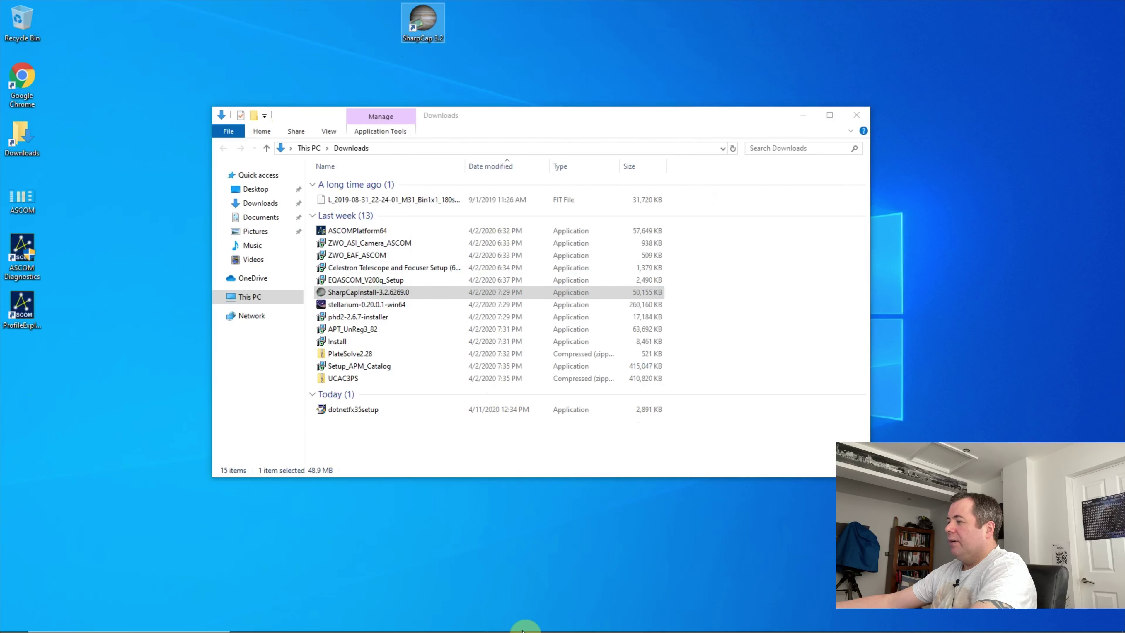
In Chrome, examine the Stellarium v0.19.3 release page for its direct ASCOM support, returning to Downloads when done.
{"action": "mouse_move", "coordinate": [521, 631]}
{"action": "left_click", "coordinate": [412, 628]}
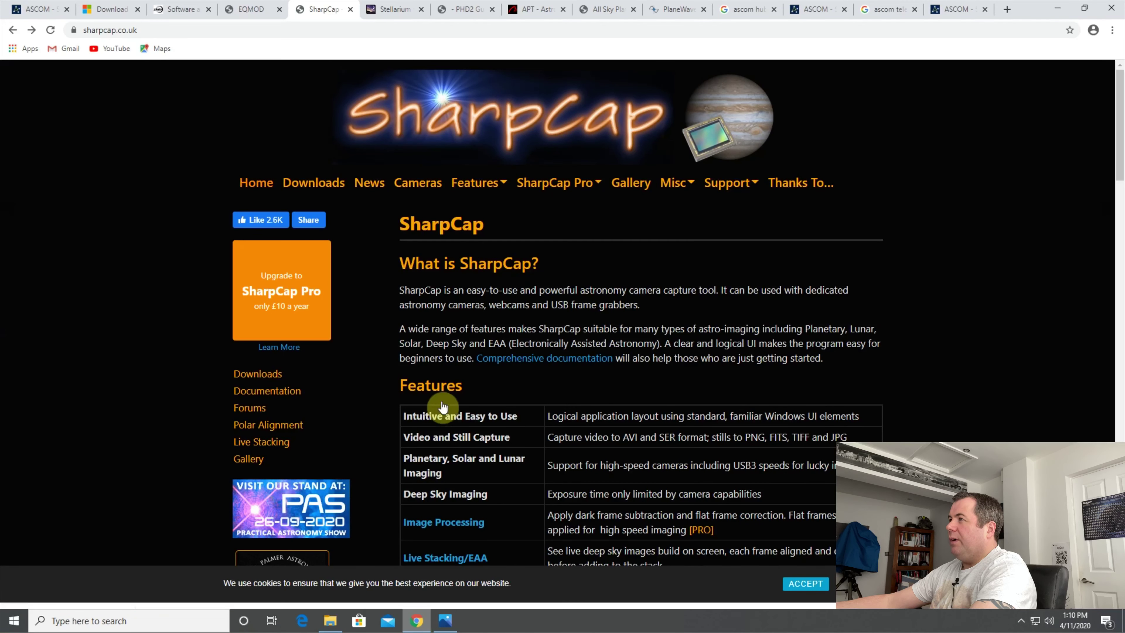
{"action": "left_click", "coordinate": [389, 8]}
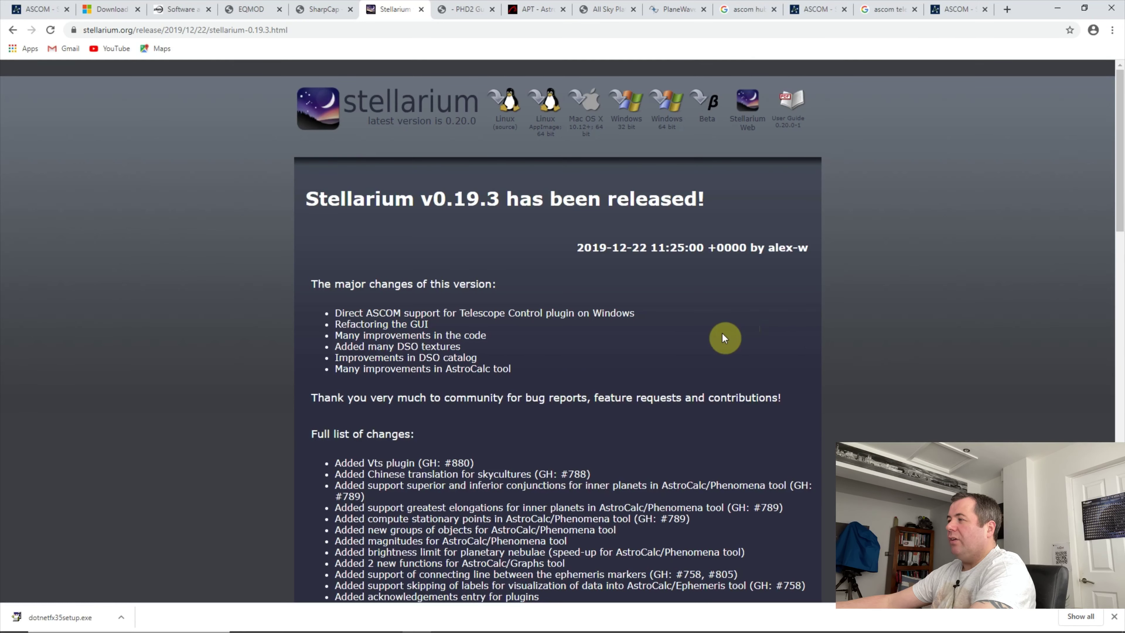
{"action": "left_click", "coordinate": [1056, 12]}
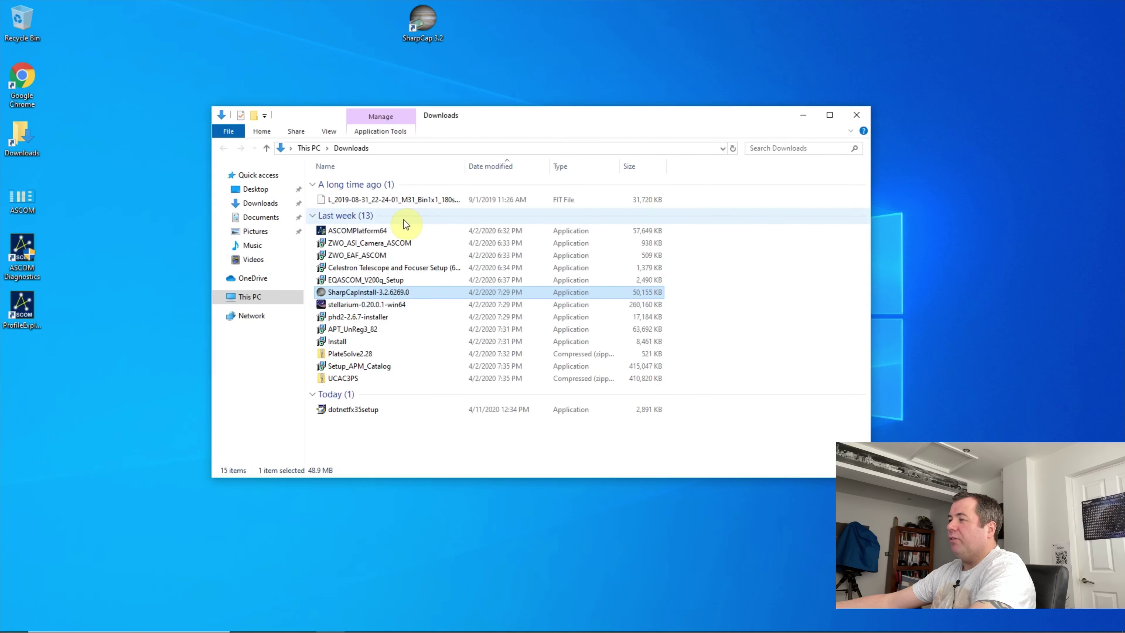
Install Stellarium from stellarium-0.20.0.1-win64 in Downloads, finishing the setup without launching the program.
{"action": "double_click", "coordinate": [367, 307]}
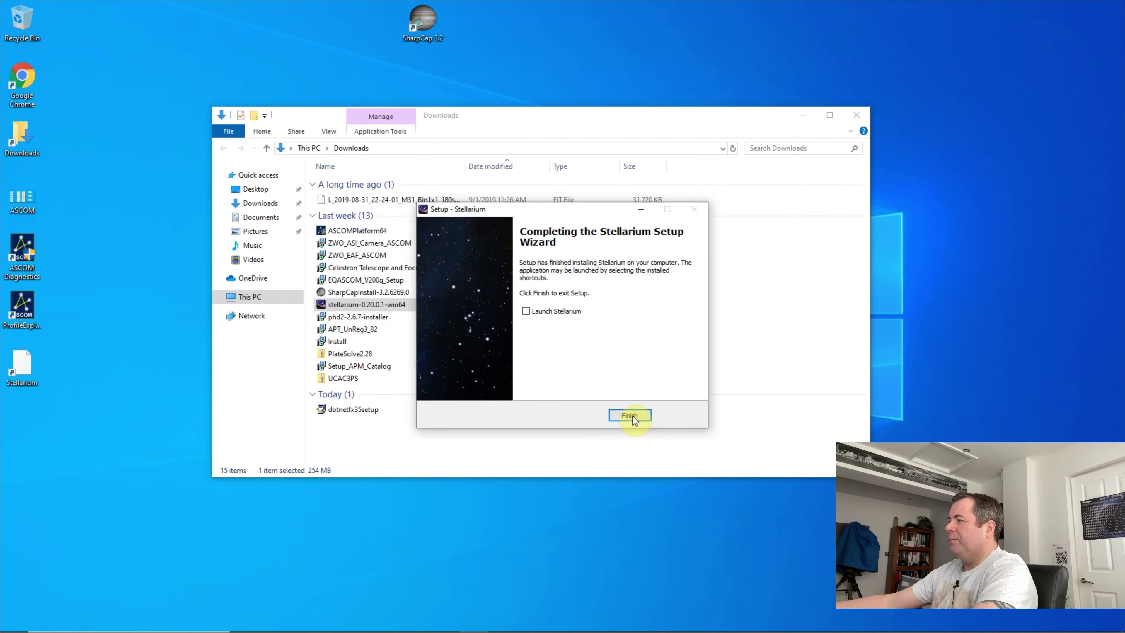
{"action": "left_click", "coordinate": [638, 419]}
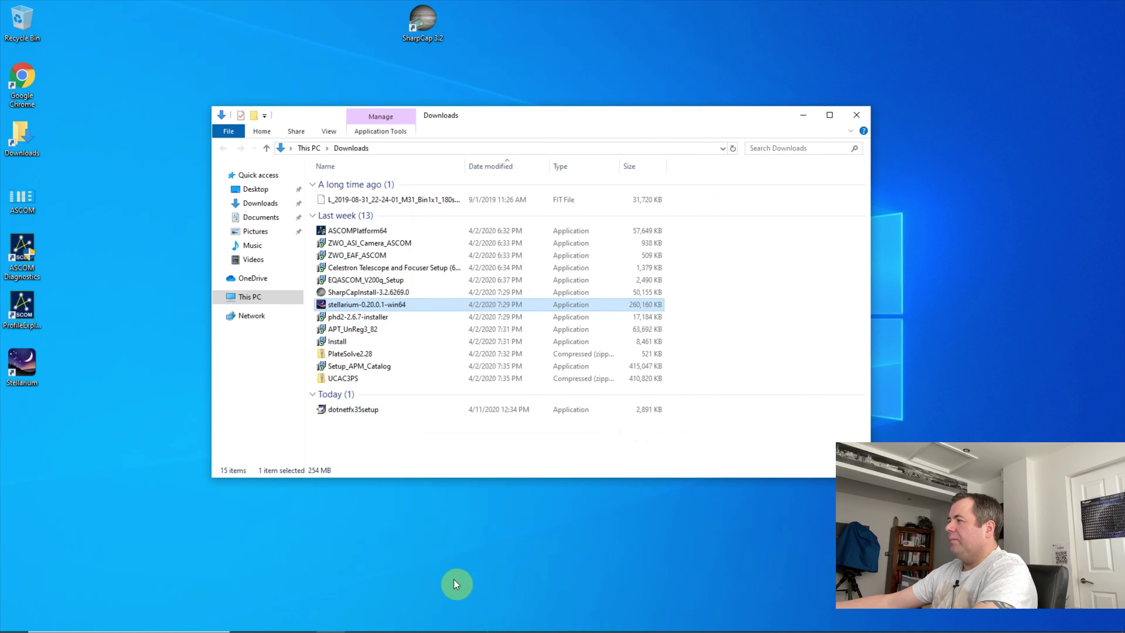
Switch to Chrome and look at the Open PHD Guiding home page for PHD2 before going back to Downloads.
{"action": "left_click", "coordinate": [413, 623]}
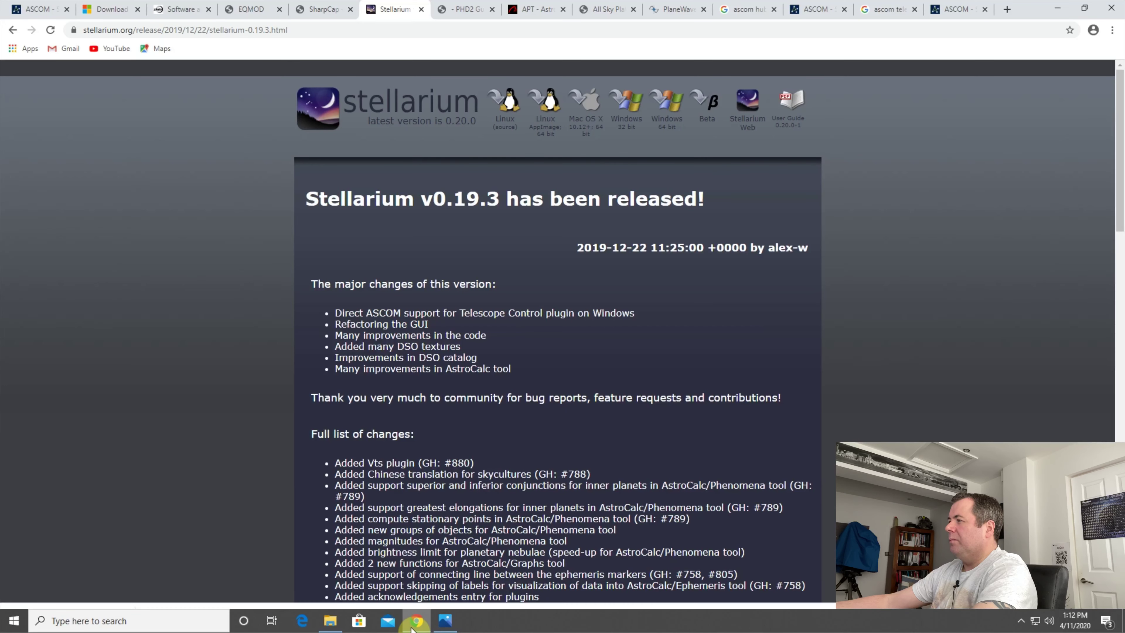
{"action": "left_click", "coordinate": [462, 9]}
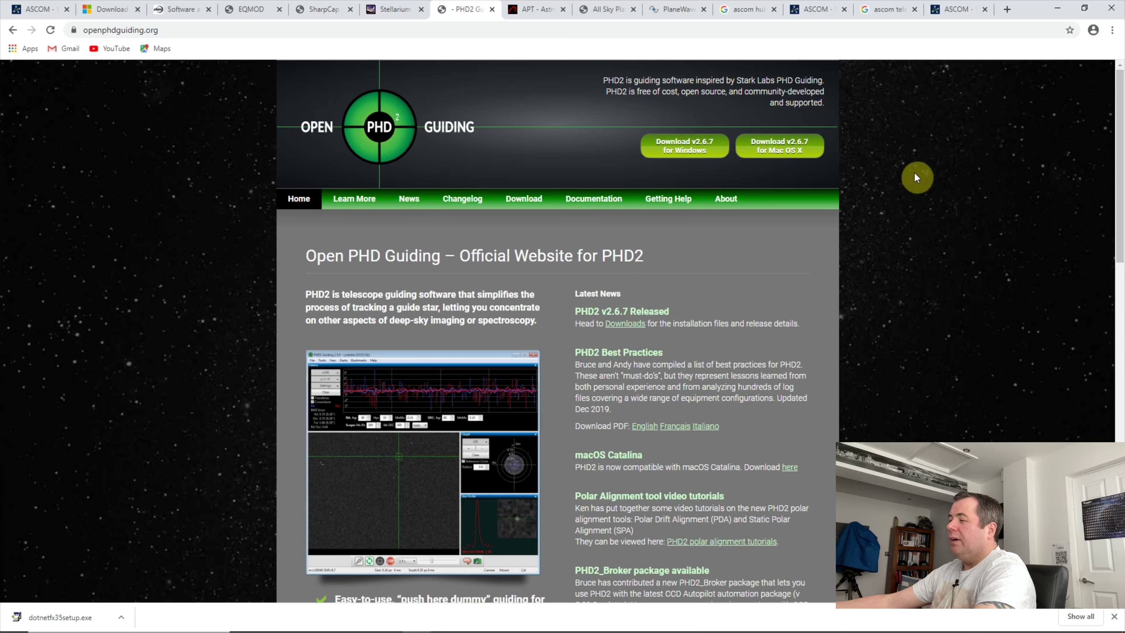
{"action": "left_click", "coordinate": [1056, 11]}
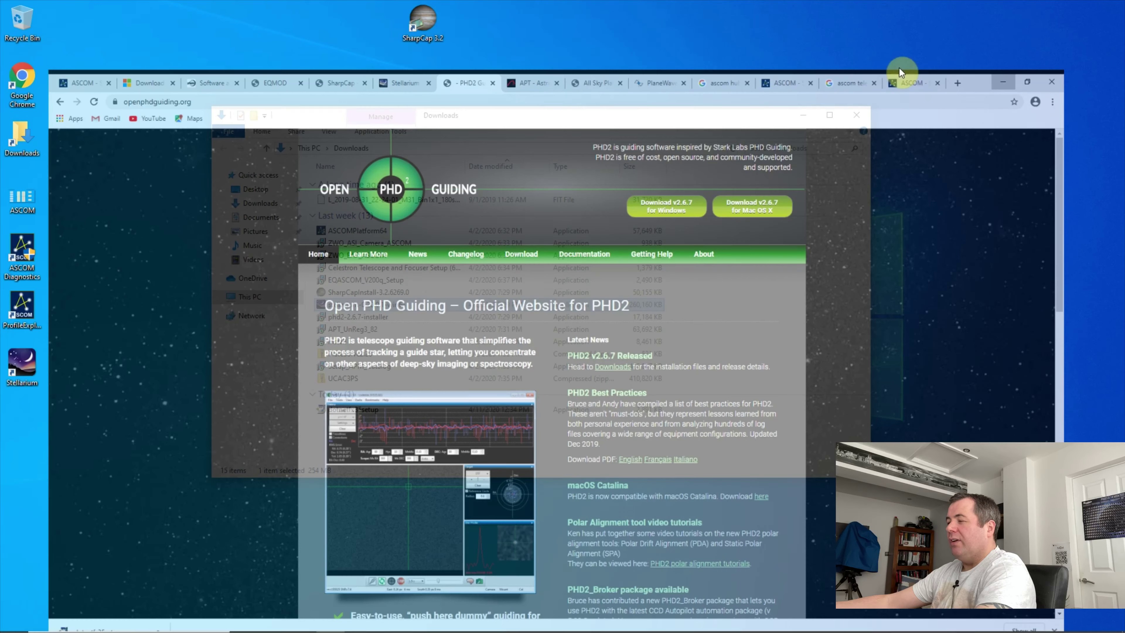
Install PHD 2 from phd2-2.6.7-installer with the default settings, and move the Stellarium desktop shortcut beside SharpCap 3.2.
{"action": "double_click", "coordinate": [362, 318]}
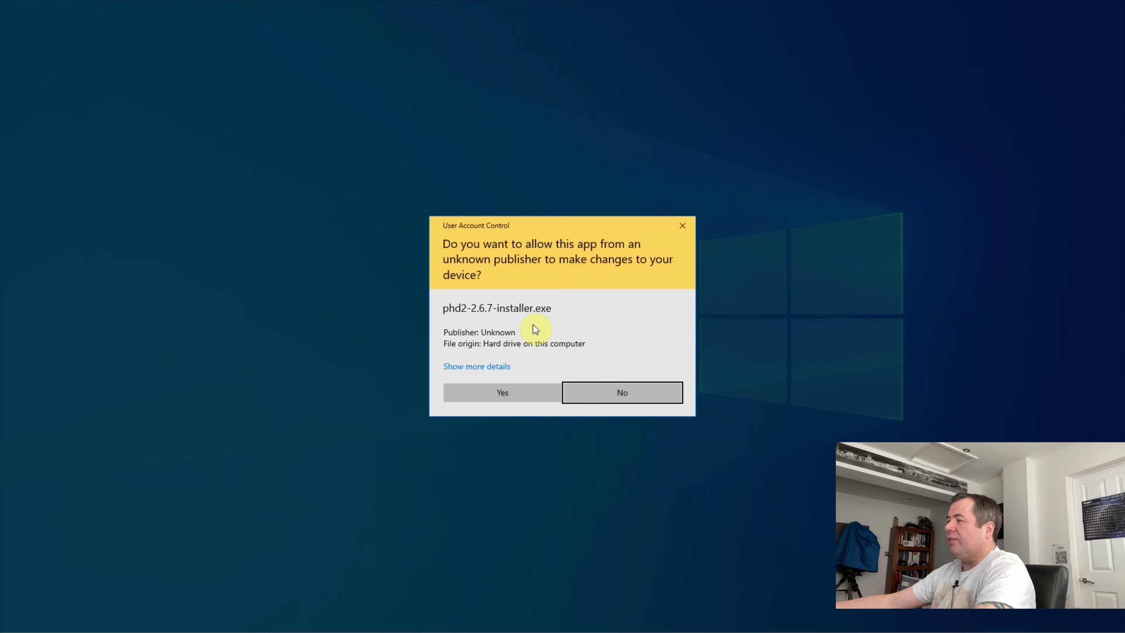
{"action": "left_click", "coordinate": [486, 390]}
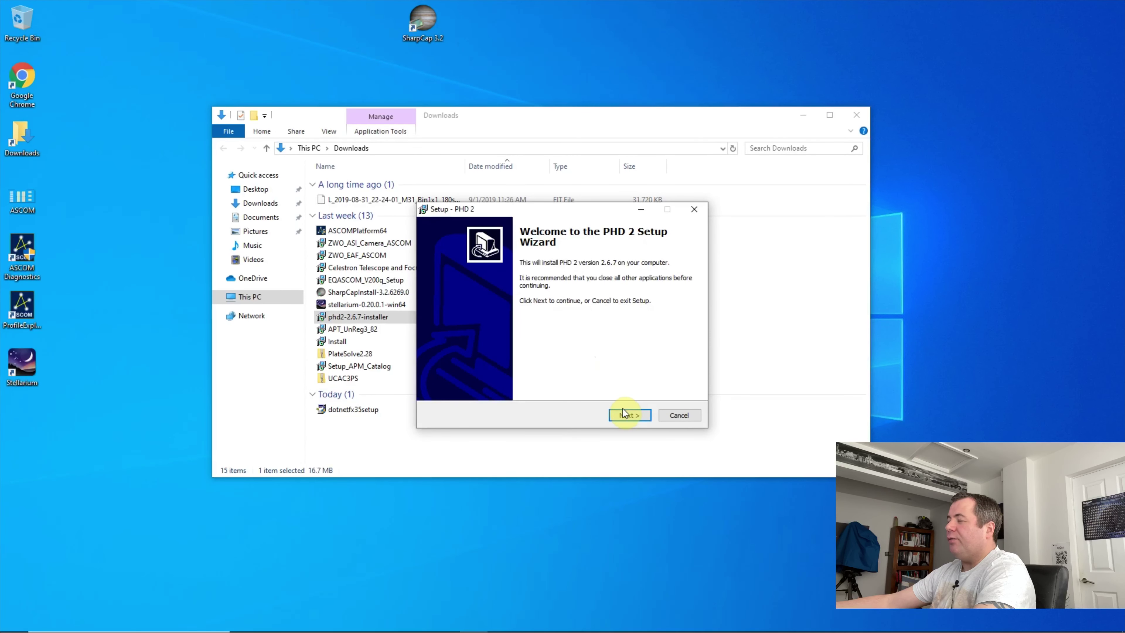
{"action": "left_click", "coordinate": [623, 411]}
{"action": "left_click", "coordinate": [623, 412]}
{"action": "left_click", "coordinate": [624, 413]}
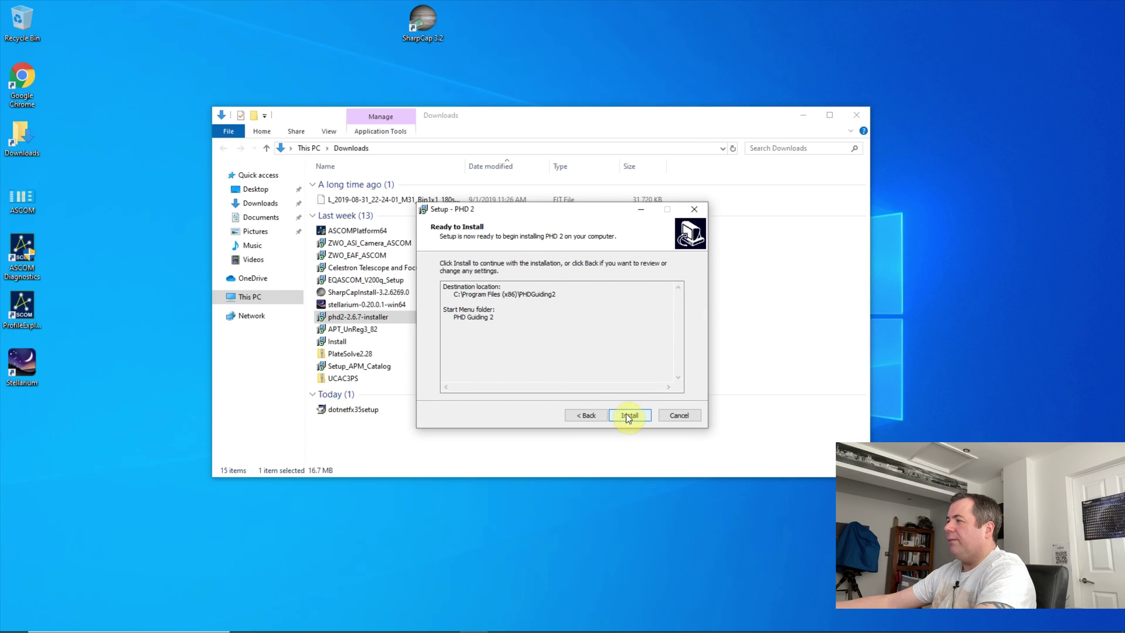
{"action": "left_click", "coordinate": [628, 415]}
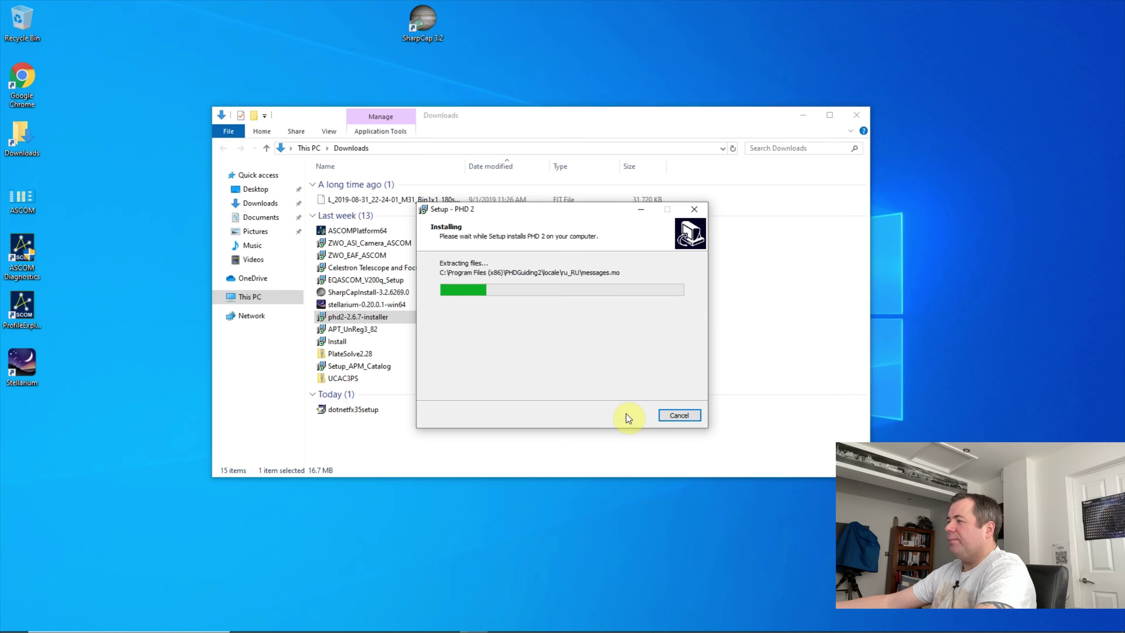
{"action": "left_click_drag", "start_coordinate": [29, 365], "coordinate": [480, 24]}
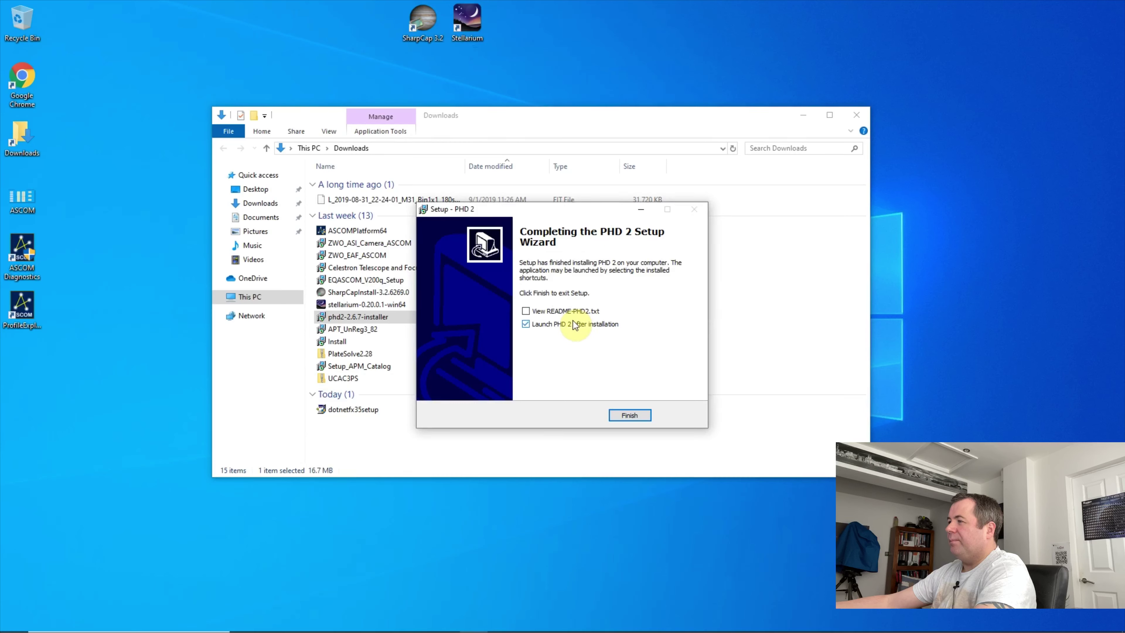
{"action": "left_click", "coordinate": [631, 416]}
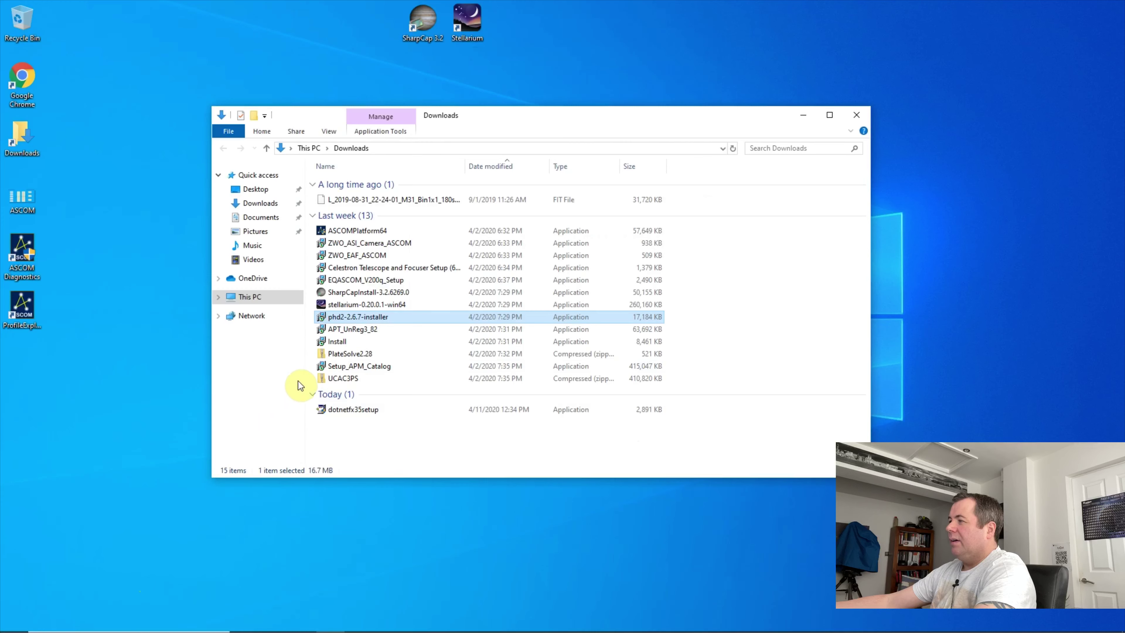
Start the APT_UnReg3_82 installer, bring up the APT downloads page in Chrome, and allow the installer to make changes.
{"action": "left_click", "coordinate": [353, 332]}
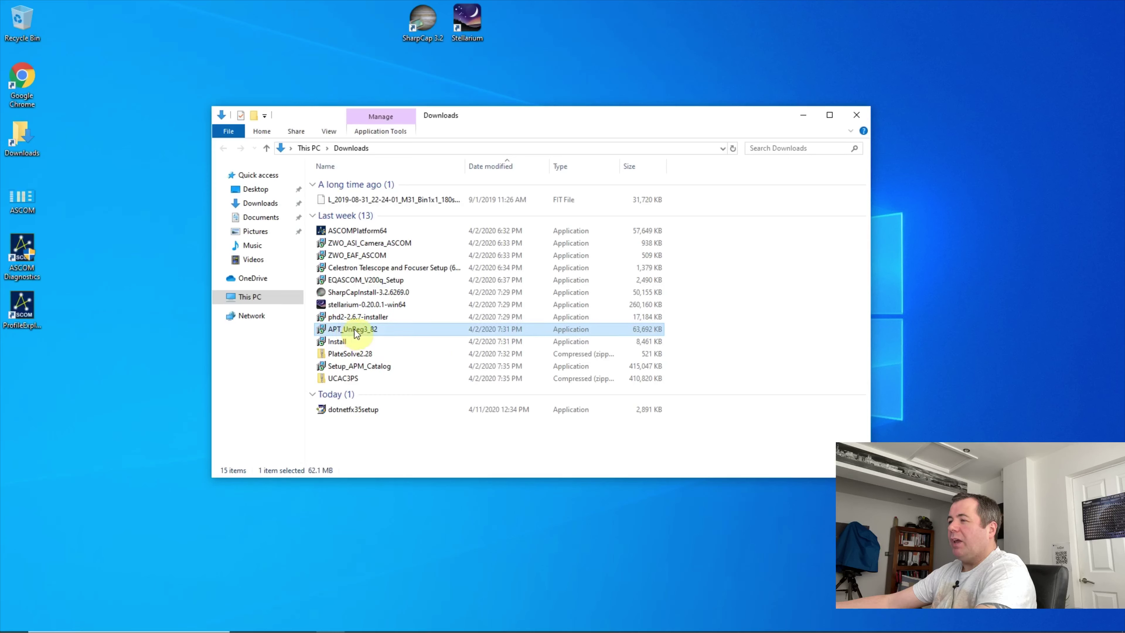
{"action": "double_click", "coordinate": [356, 333]}
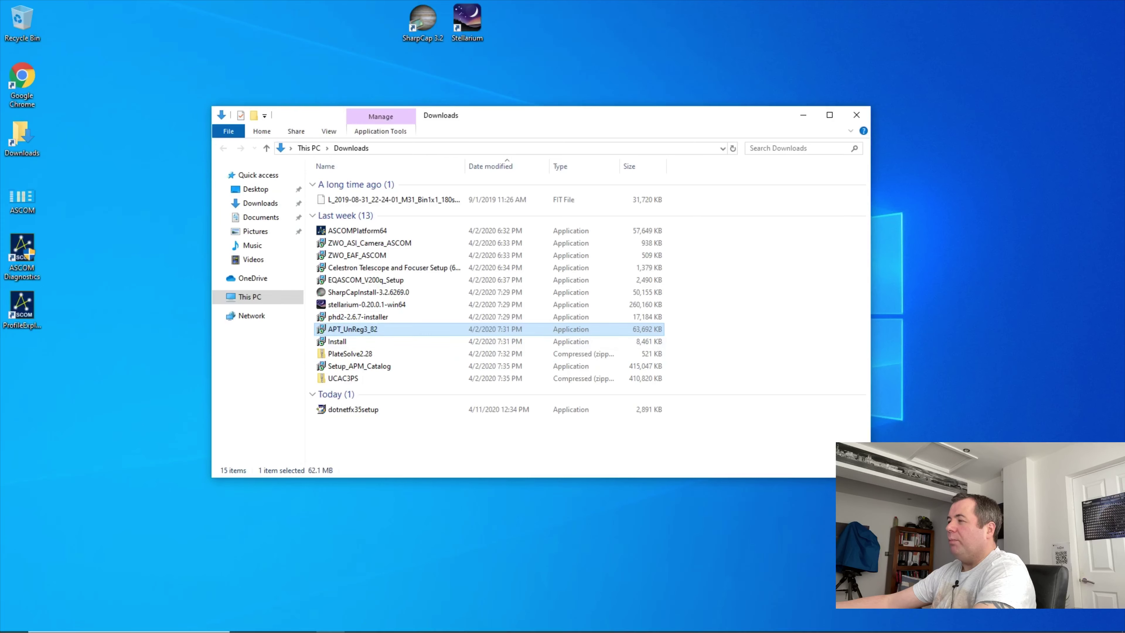
{"action": "mouse_move", "coordinate": [381, 627]}
{"action": "left_click", "coordinate": [416, 621]}
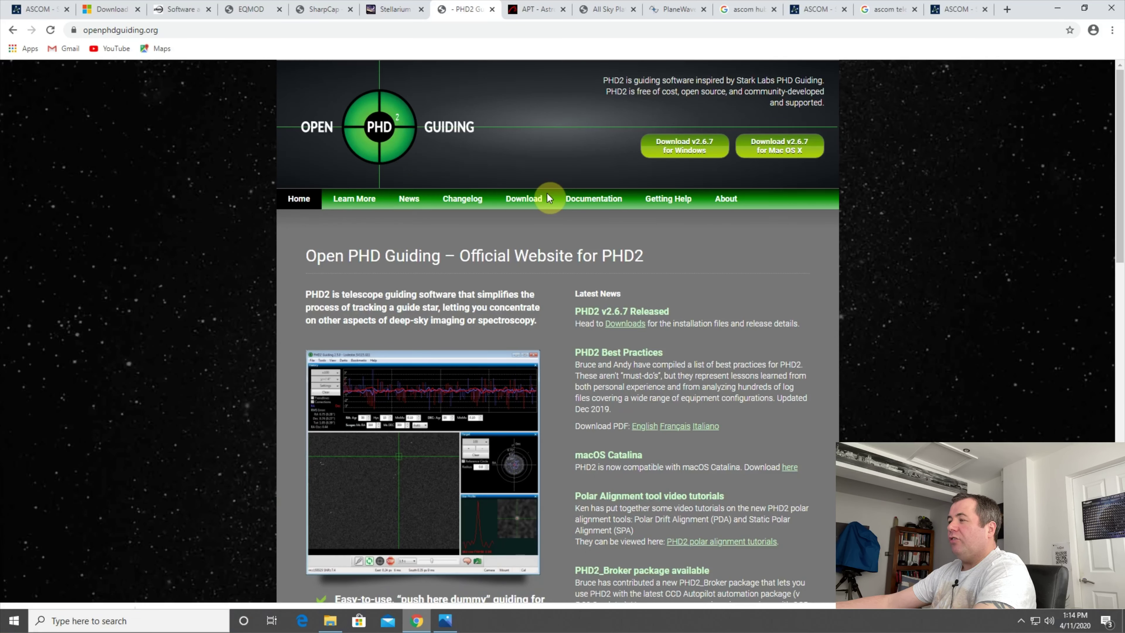
{"action": "left_click", "coordinate": [553, 16]}
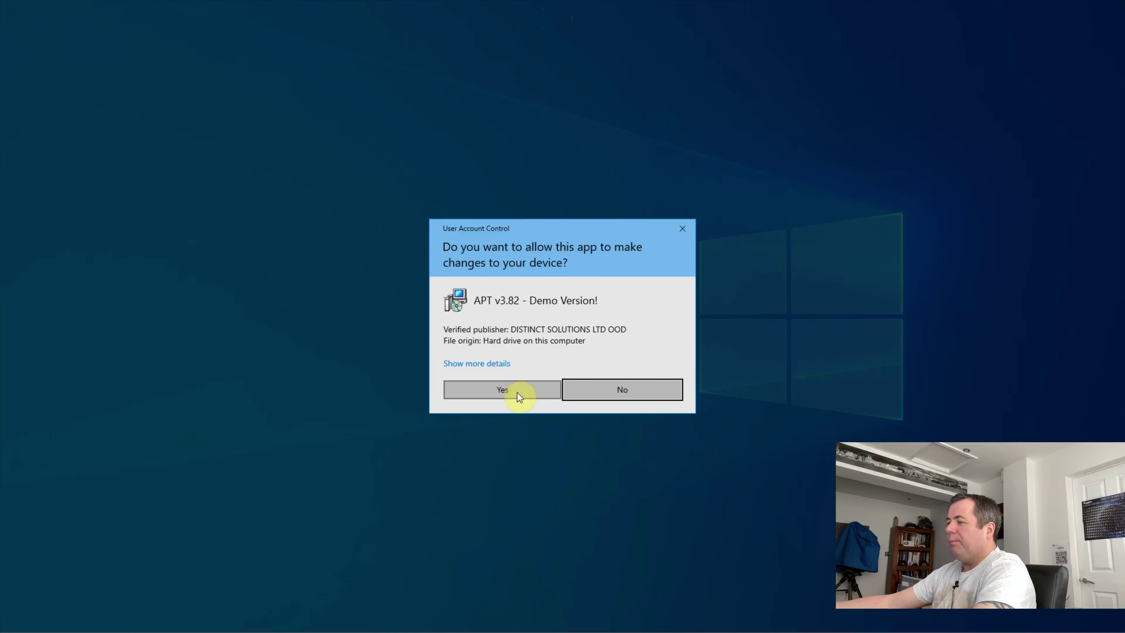
{"action": "left_click", "coordinate": [517, 393]}
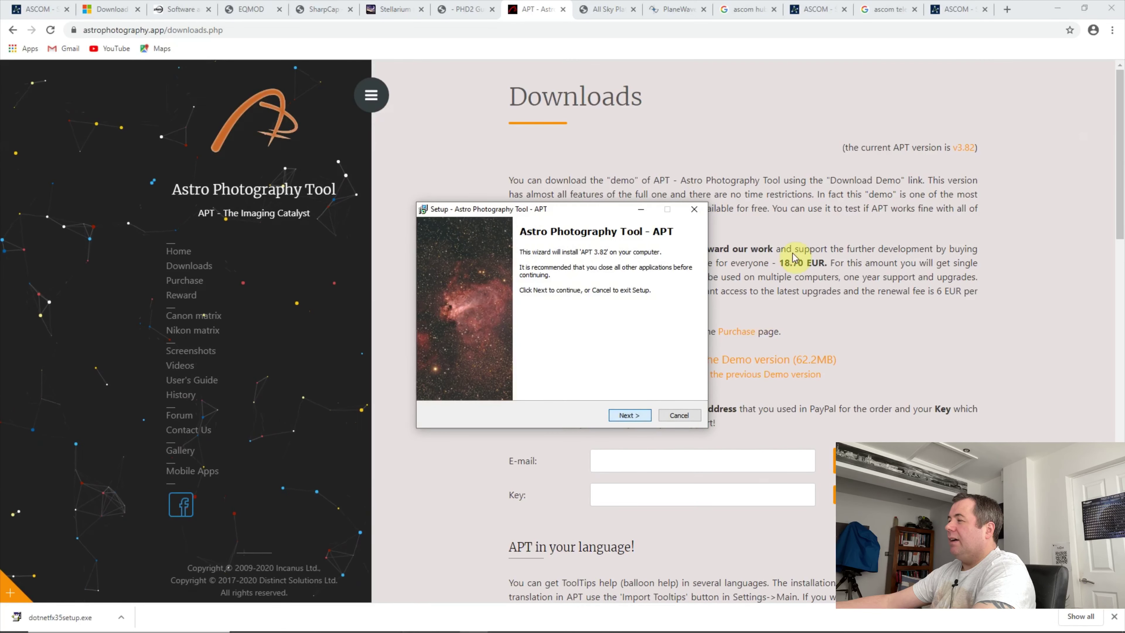
Install APT 3.82 in the default folder with a desktop shortcut moved above the Downloads window, and finish without viewing the release notes.
{"action": "left_click", "coordinate": [630, 416]}
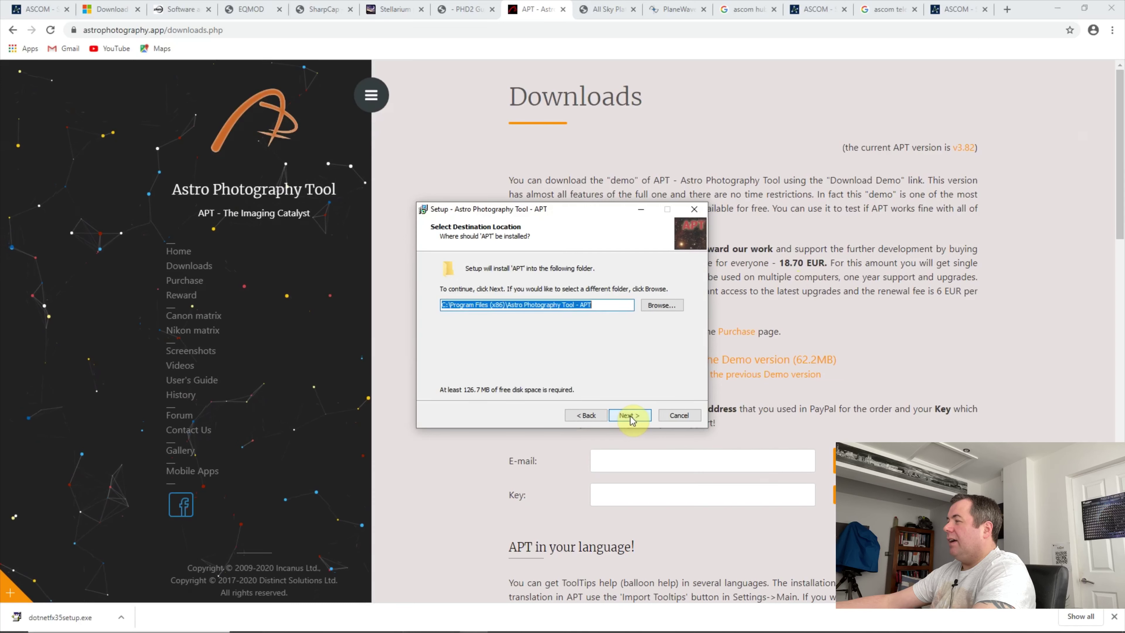
{"action": "left_click", "coordinate": [630, 417]}
{"action": "left_click", "coordinate": [631, 417]}
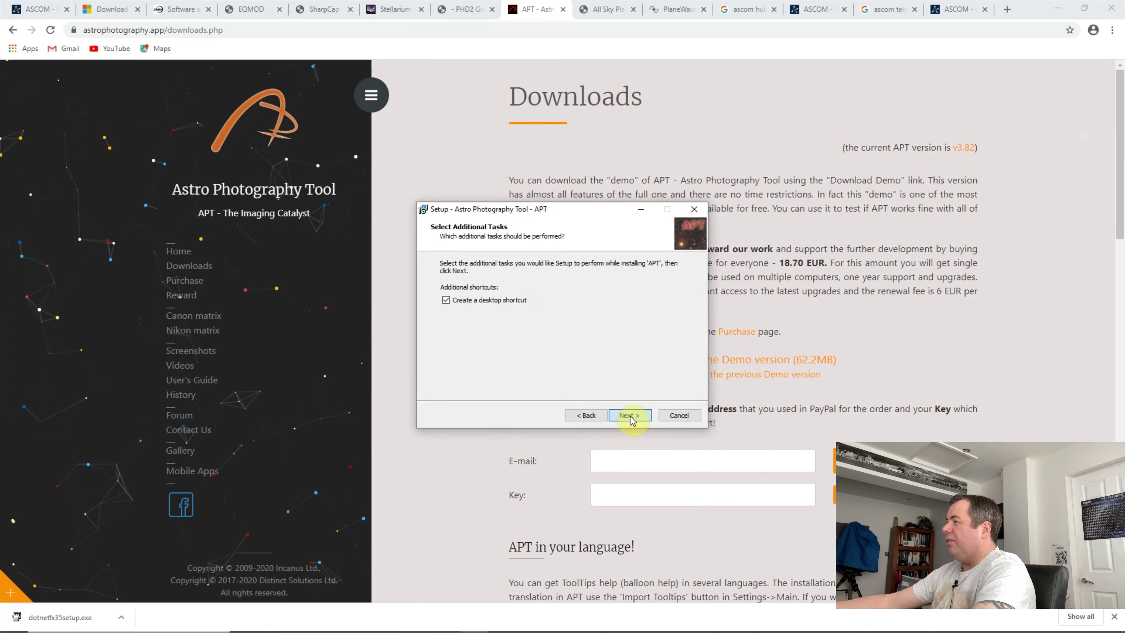
{"action": "left_click", "coordinate": [631, 416]}
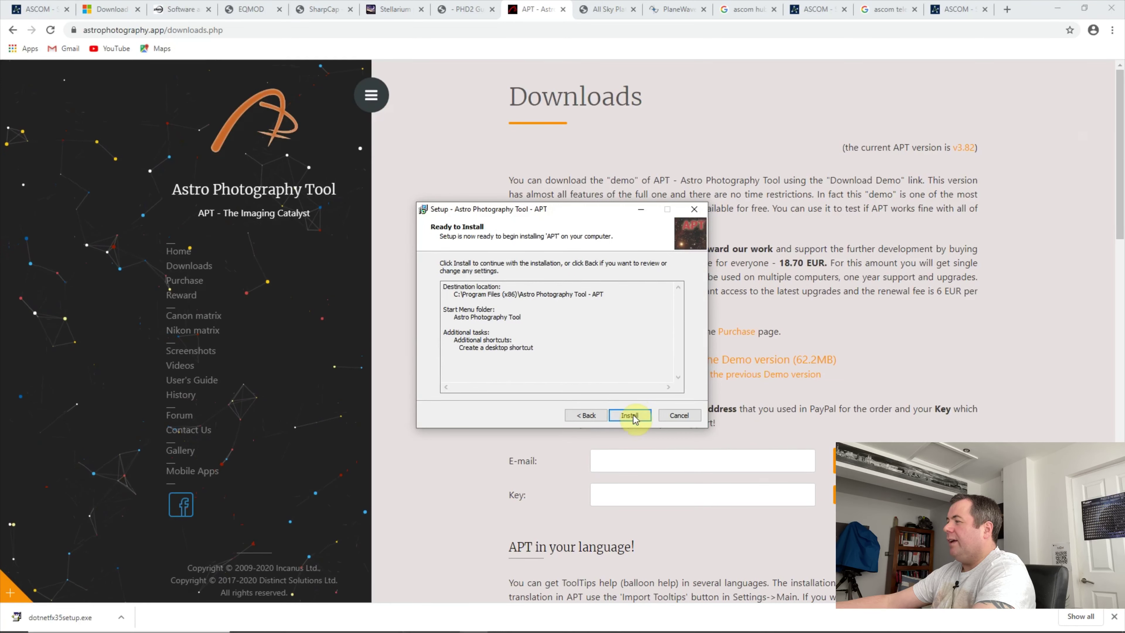
{"action": "left_click", "coordinate": [630, 417]}
{"action": "left_click", "coordinate": [1058, 8]}
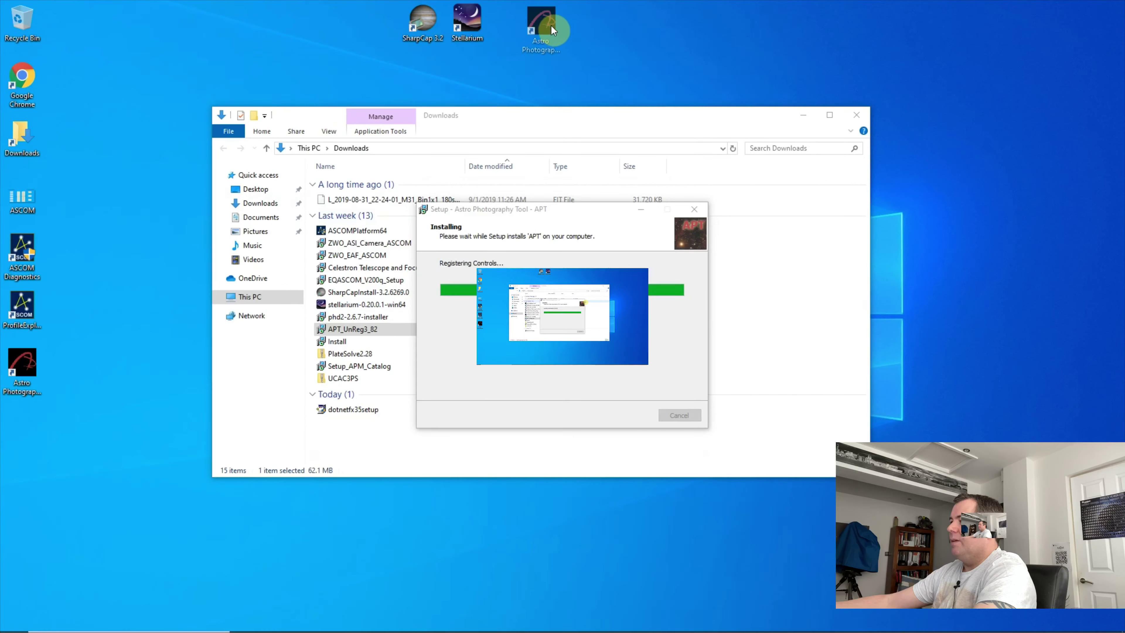
{"action": "left_click_drag", "start_coordinate": [566, 25], "coordinate": [570, 23]}
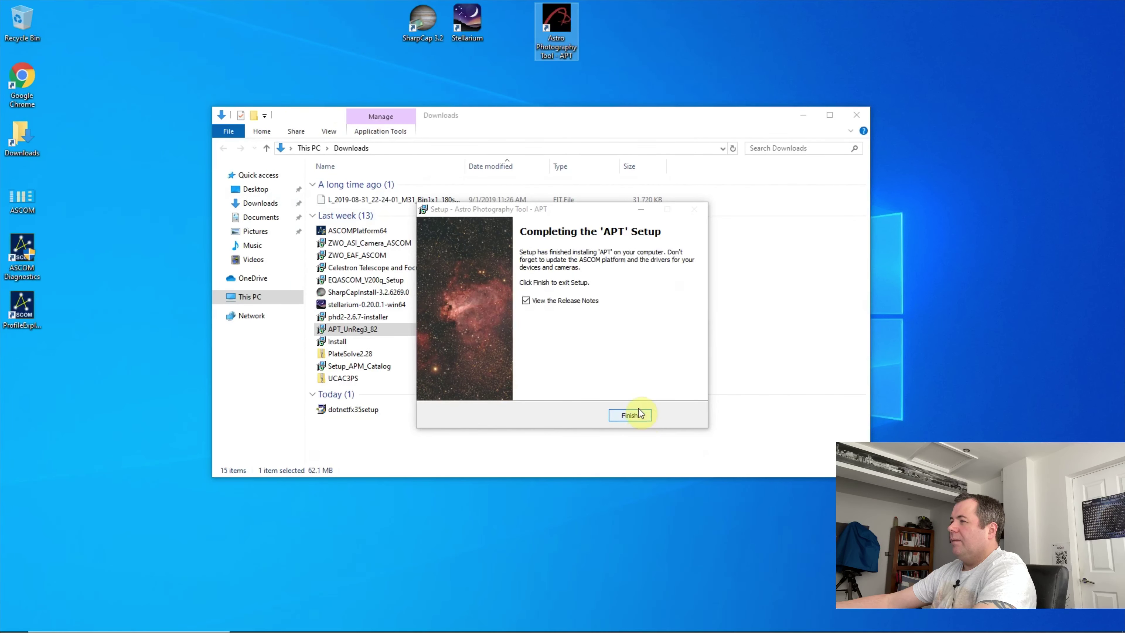
{"action": "left_click", "coordinate": [565, 302]}
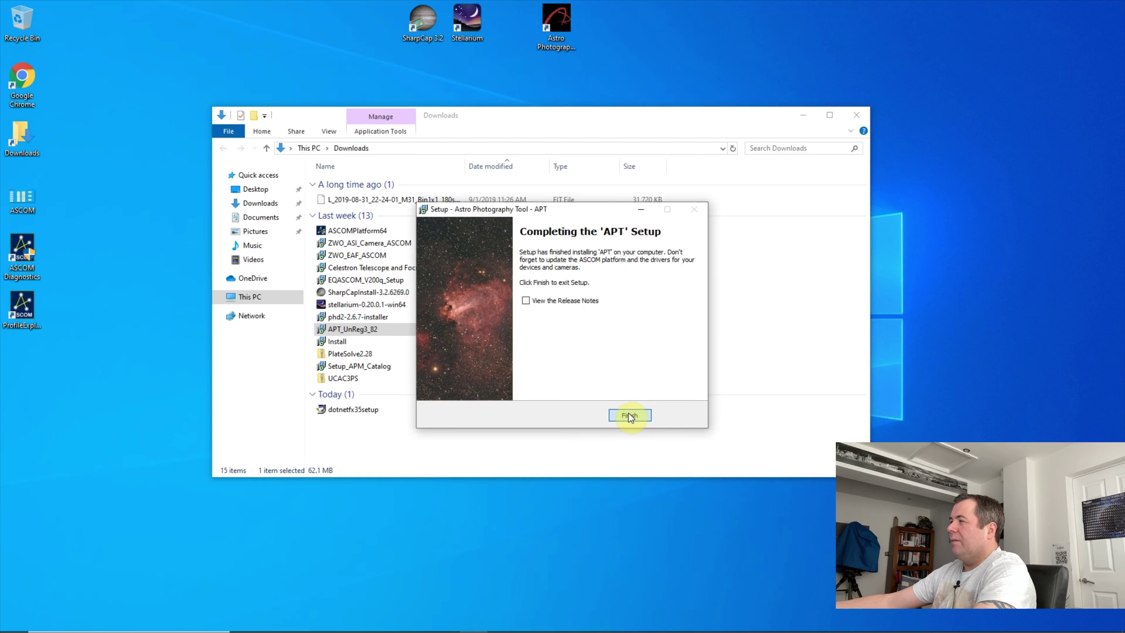
{"action": "left_click", "coordinate": [628, 414]}
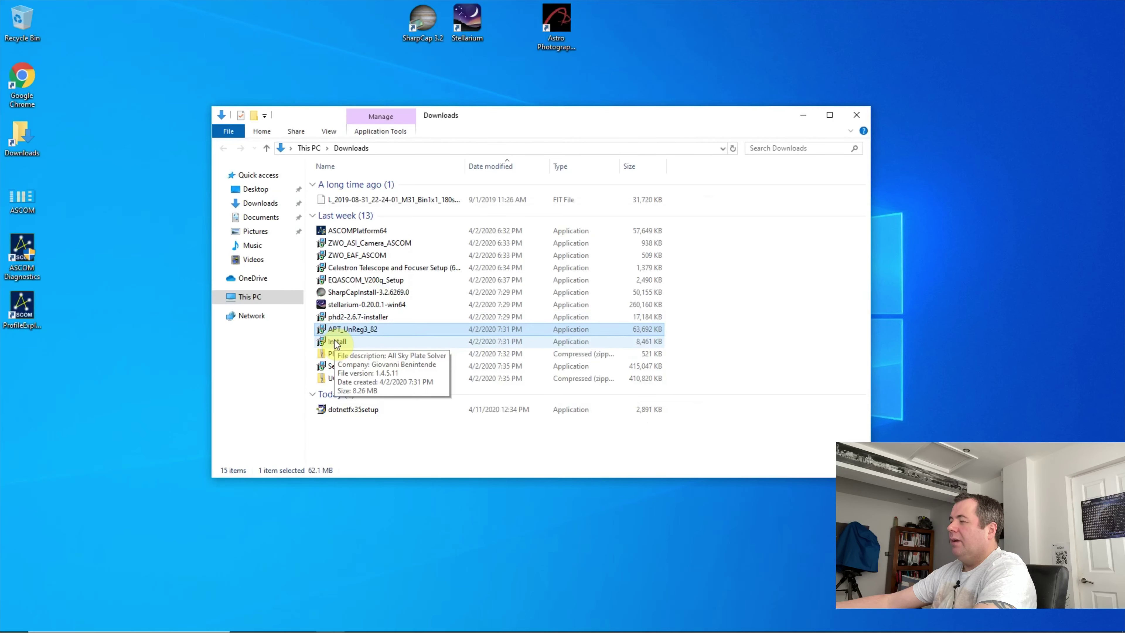
In Chrome, look over the All Sky Plate Solver page and return to Downloads when done.
{"action": "left_click", "coordinate": [405, 624]}
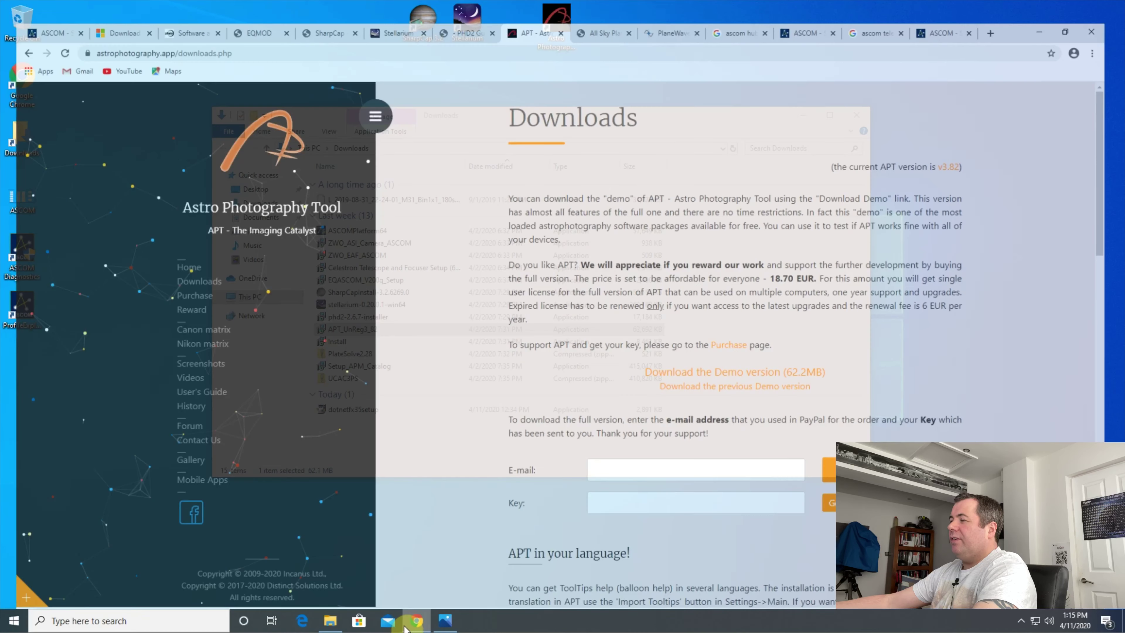
{"action": "left_click", "coordinate": [606, 14]}
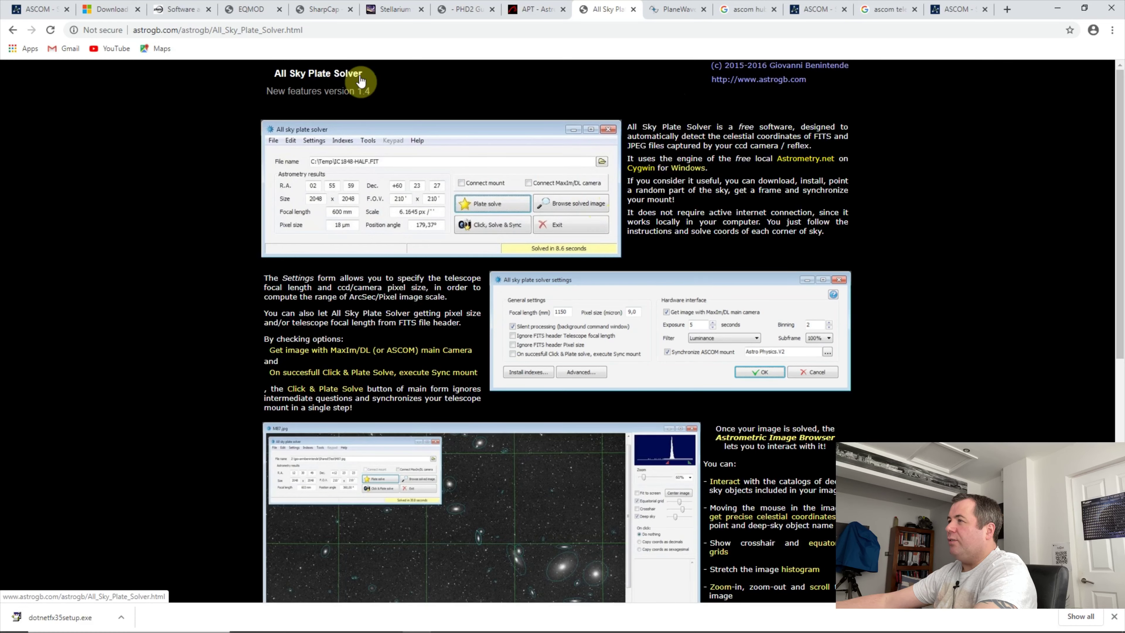
{"action": "left_click", "coordinate": [672, 11]}
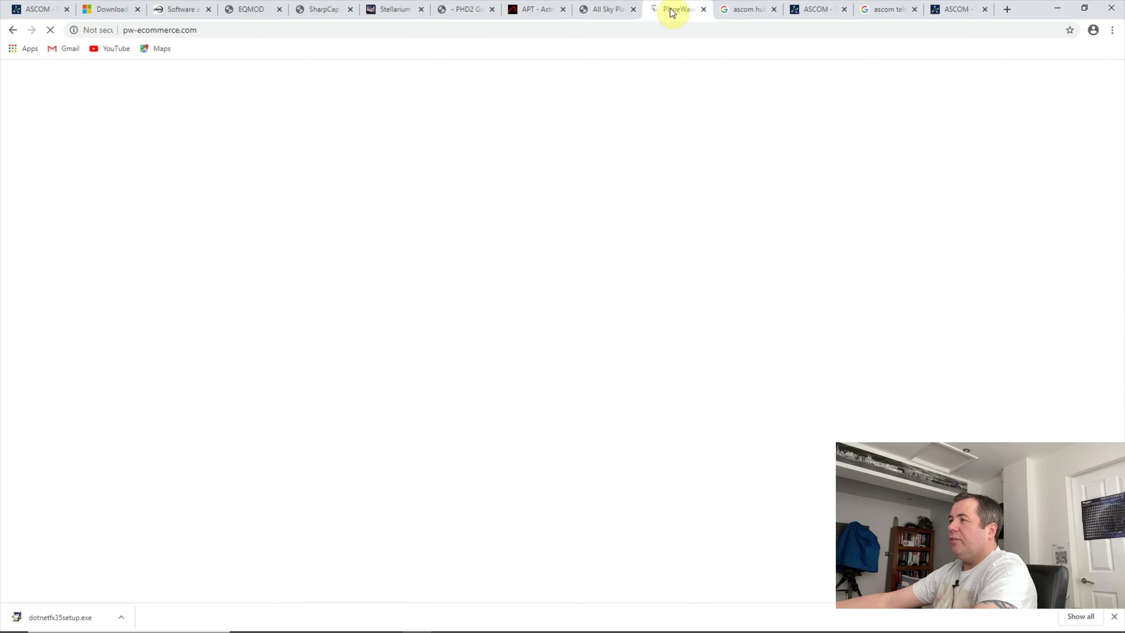
{"action": "left_click", "coordinate": [603, 12]}
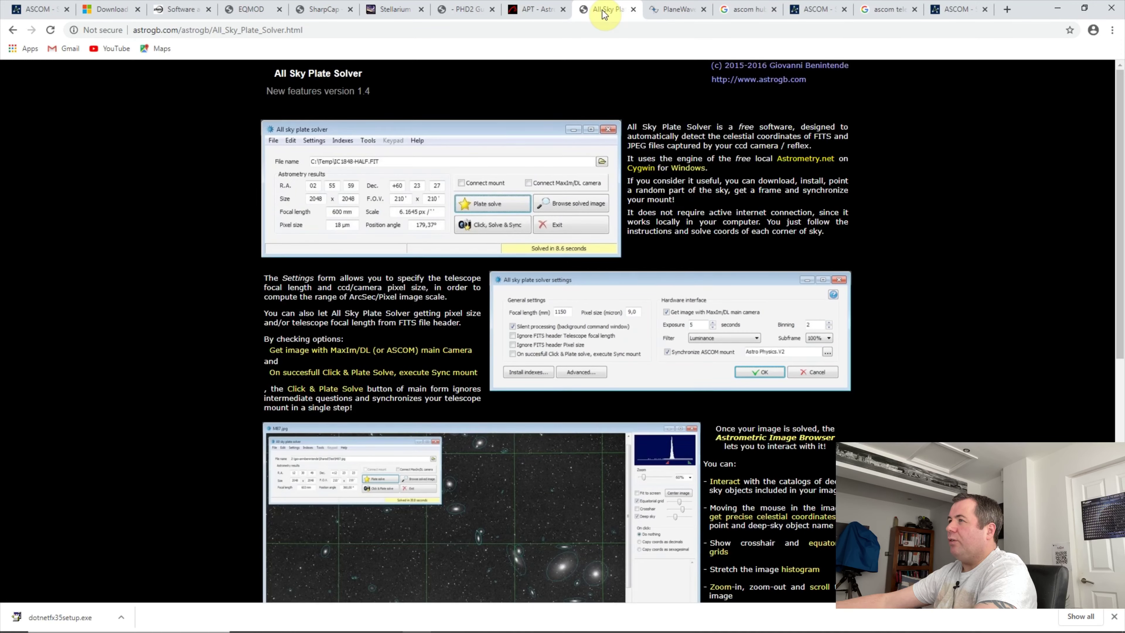
{"action": "left_click", "coordinate": [1057, 12]}
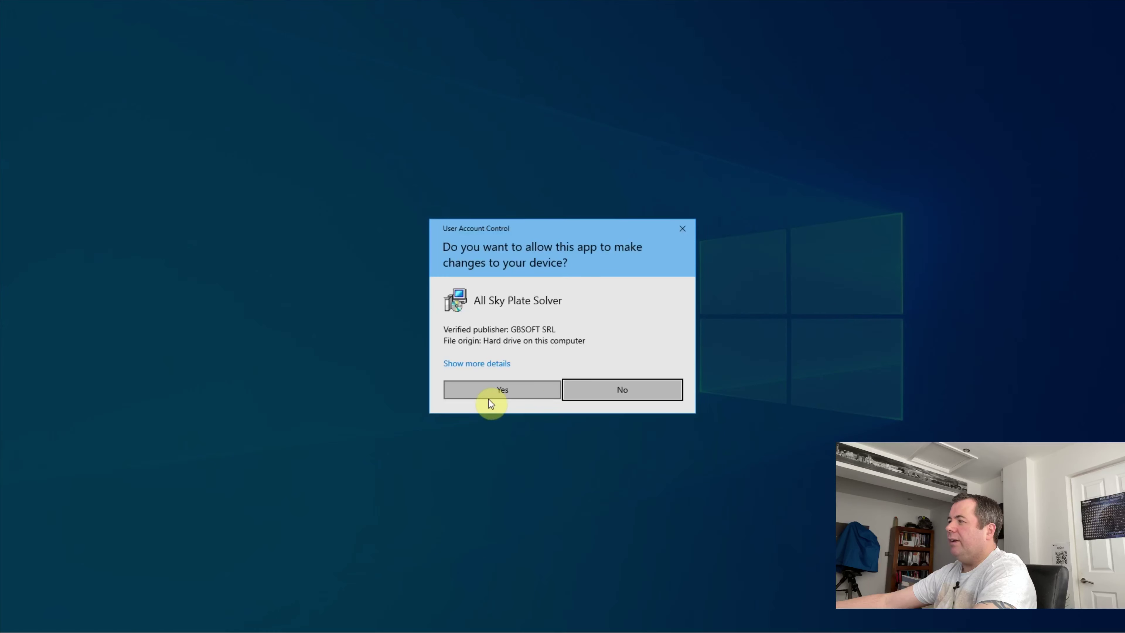
Install All Sky Plate Solver 1.4.5.11 in English without running it, and move its desktop shortcut beside Astro Photography Tool.
{"action": "left_click", "coordinate": [497, 391]}
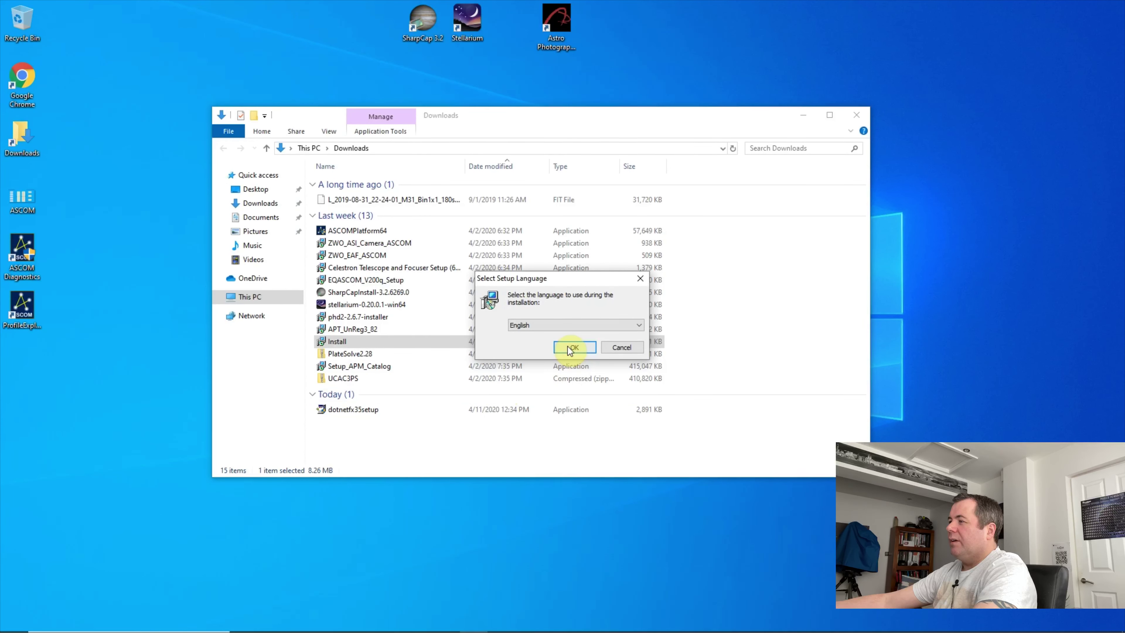
{"action": "left_click", "coordinate": [575, 347]}
{"action": "left_click", "coordinate": [626, 415]}
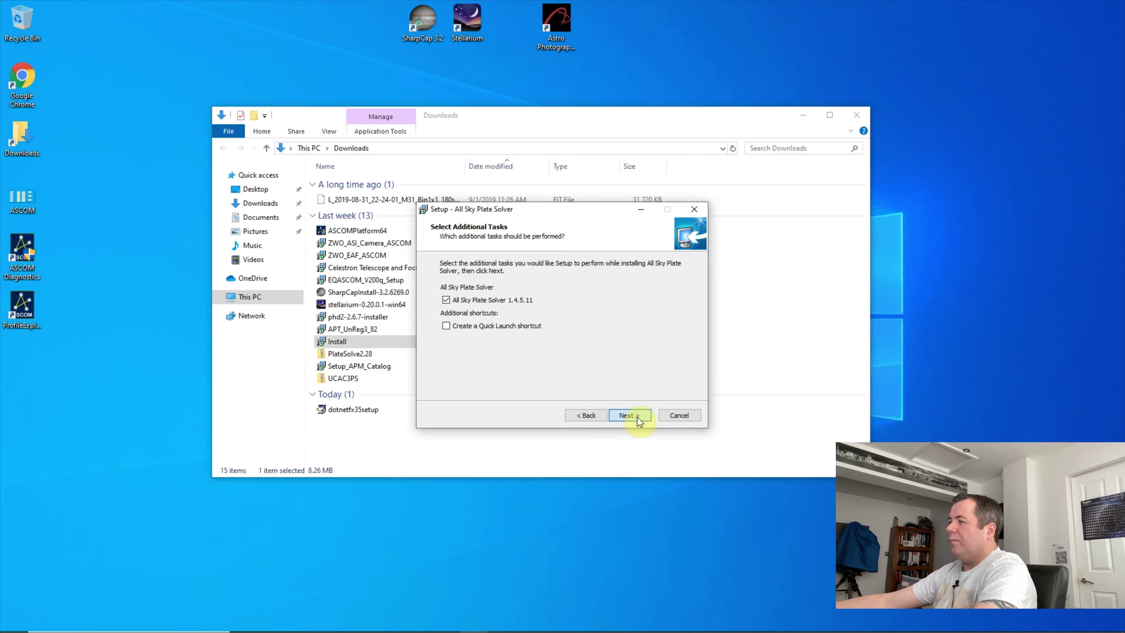
{"action": "left_click", "coordinate": [637, 417]}
{"action": "left_click", "coordinate": [637, 416]}
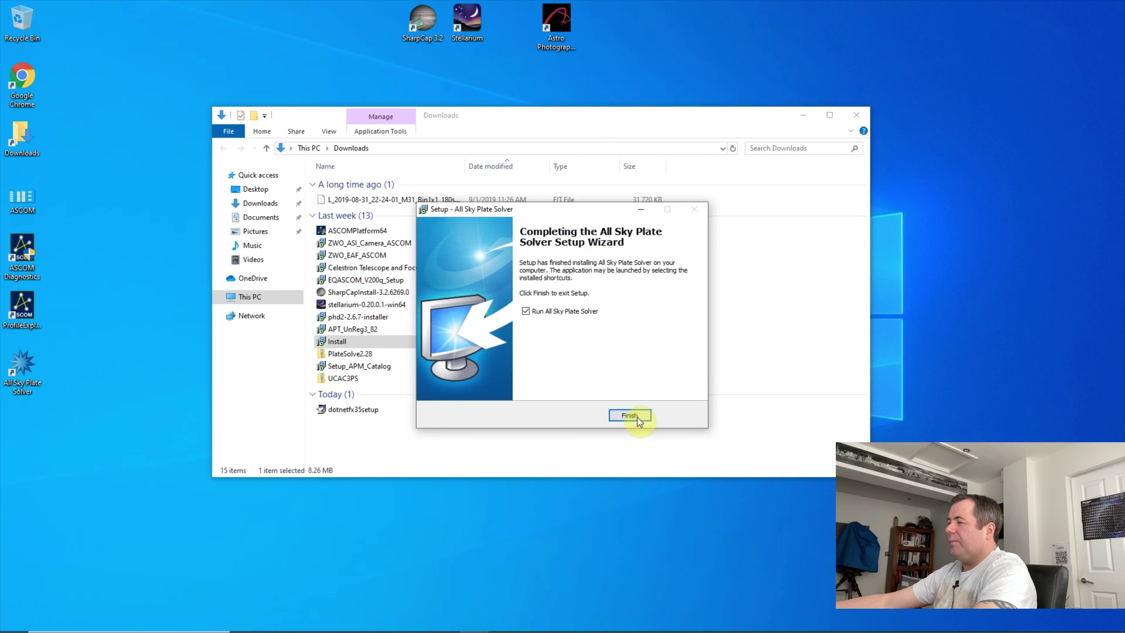
{"action": "left_click", "coordinate": [526, 310]}
{"action": "left_click", "coordinate": [628, 414]}
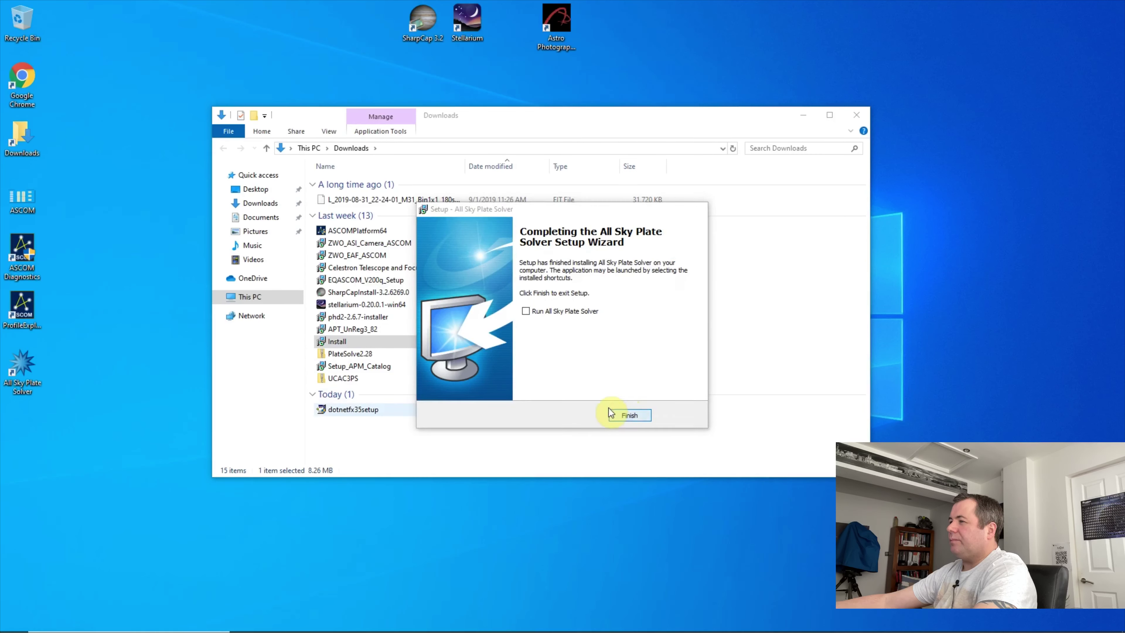
{"action": "left_click_drag", "start_coordinate": [6, 364], "coordinate": [615, 20]}
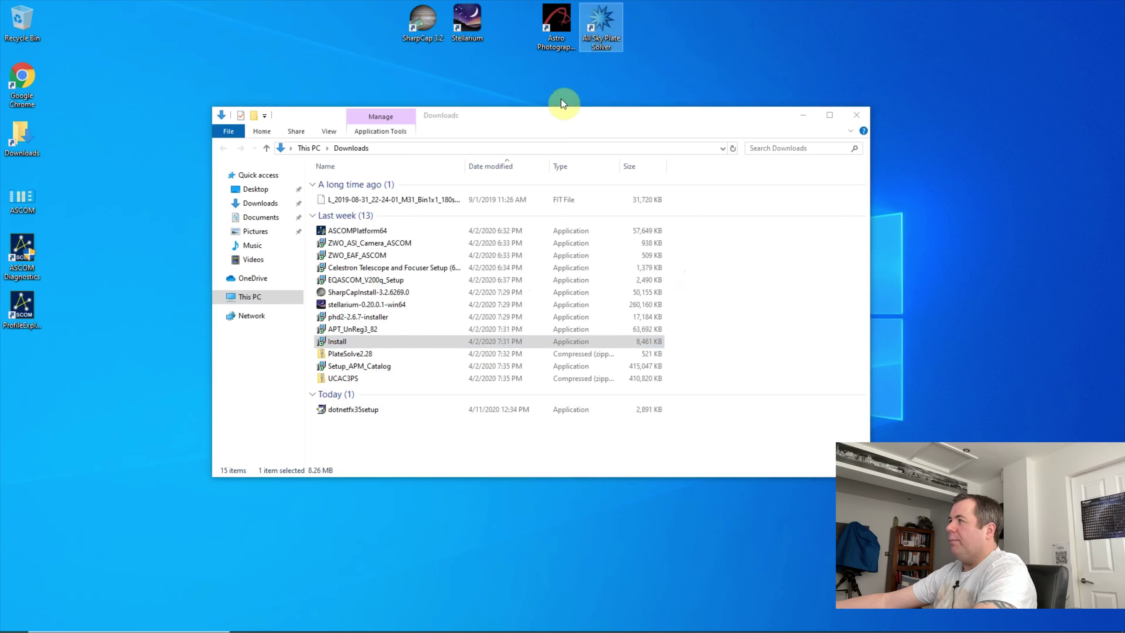
Open the PlateSolve2.28 archive and select its folder, and bring up PlaneWave's Software and Updates page in Chrome.
{"action": "double_click", "coordinate": [358, 354]}
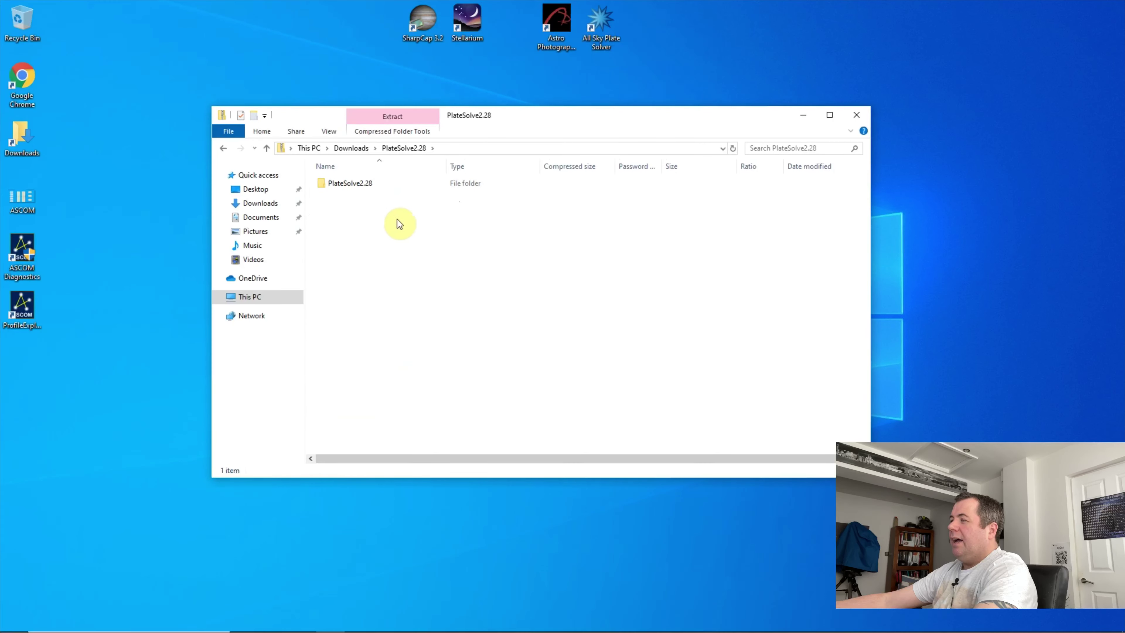
{"action": "left_click", "coordinate": [351, 185]}
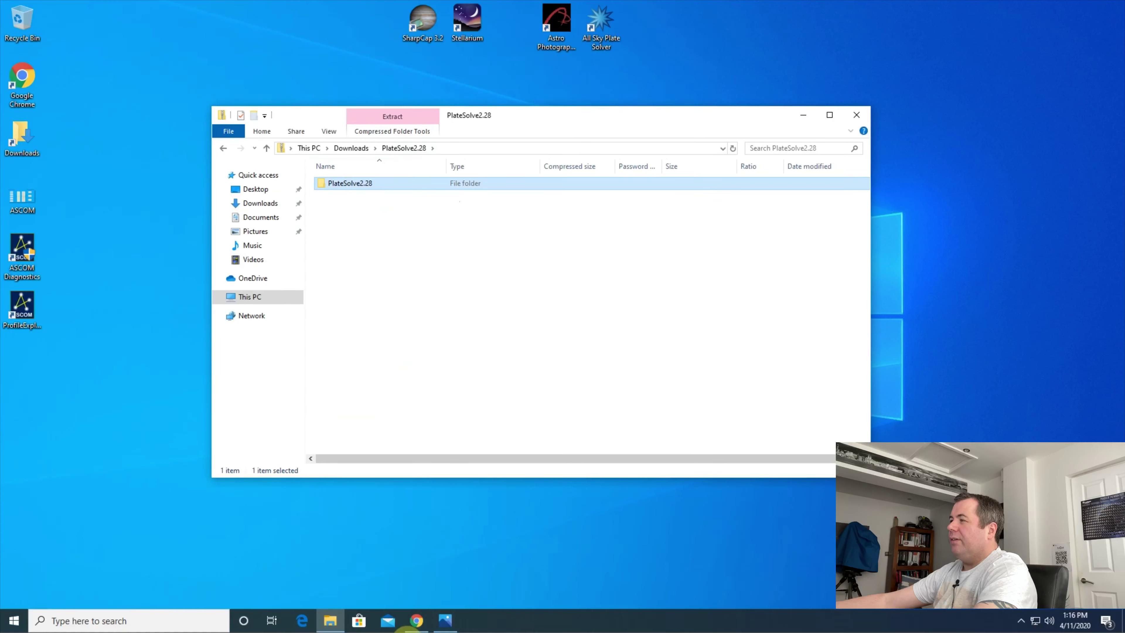
{"action": "left_click", "coordinate": [418, 621]}
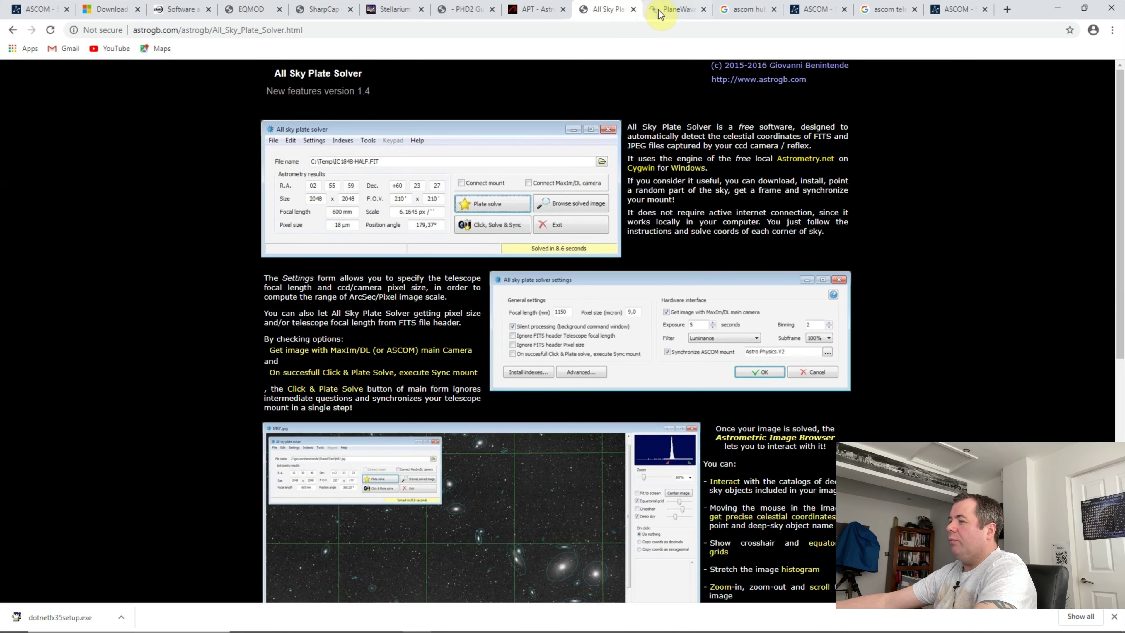
{"action": "left_click", "coordinate": [665, 11]}
{"action": "scroll", "coordinate": [535, 327], "scroll_direction": "down", "scroll_amount": 10}
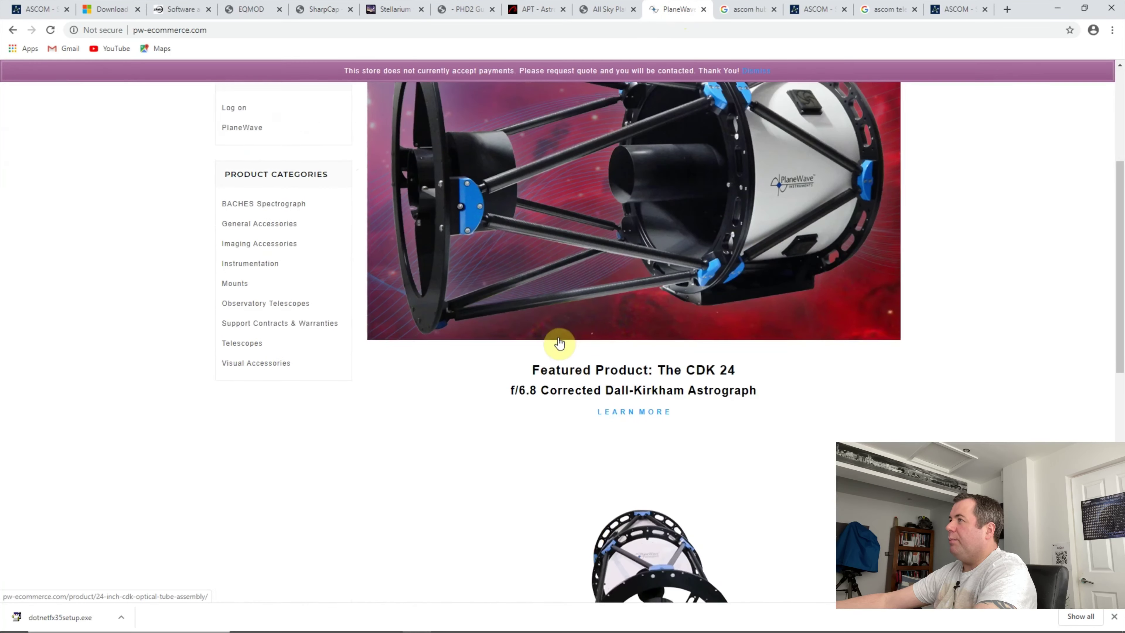
{"action": "scroll", "coordinate": [562, 351], "scroll_direction": "up", "scroll_amount": 10}
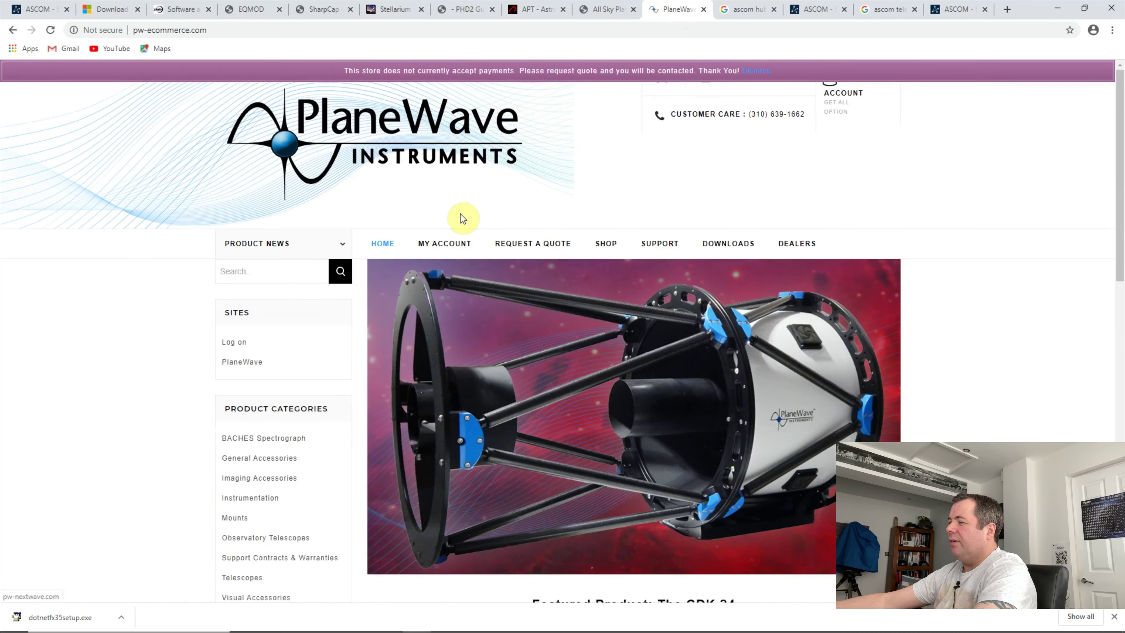
{"action": "mouse_move", "coordinate": [721, 244]}
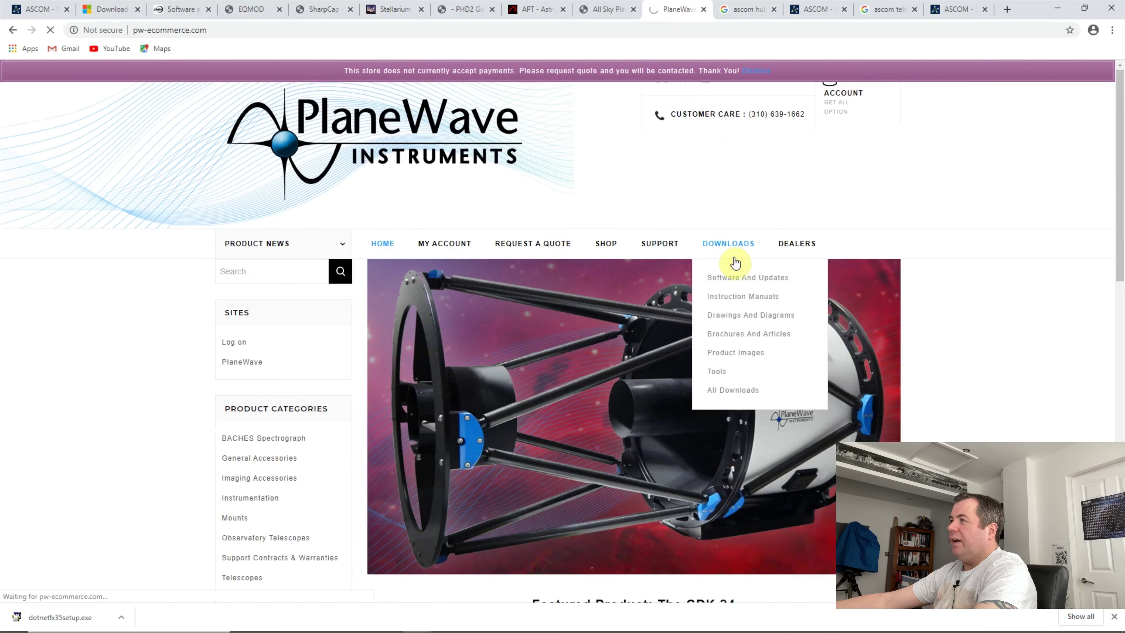
{"action": "left_click", "coordinate": [737, 279]}
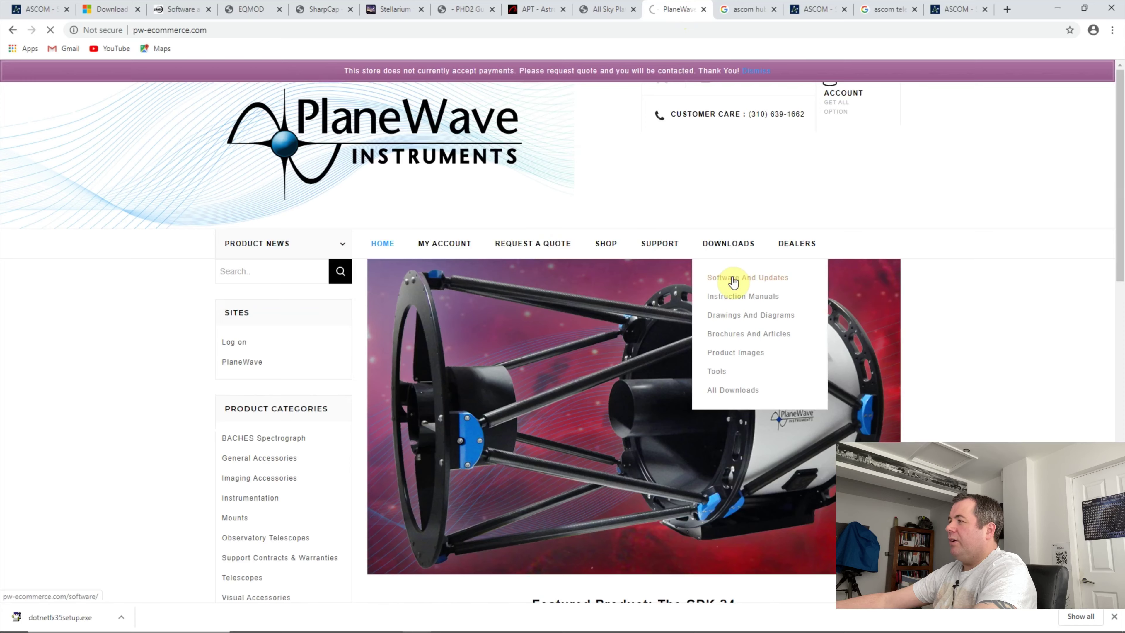
{"action": "left_click", "coordinate": [732, 279]}
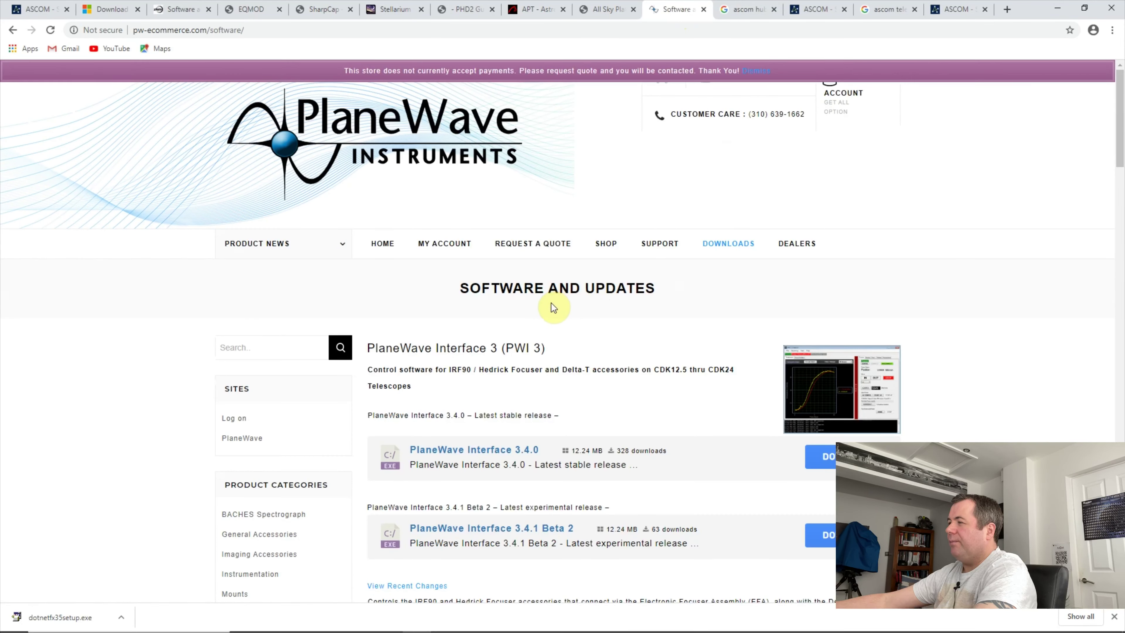
Look over the PlateSolve 2, APM Catalog Installer and UCAC3 Catalog downloads on the page, and return to the PlateSolve2.28 archive.
{"action": "scroll", "coordinate": [552, 307], "scroll_direction": "down", "scroll_amount": 15}
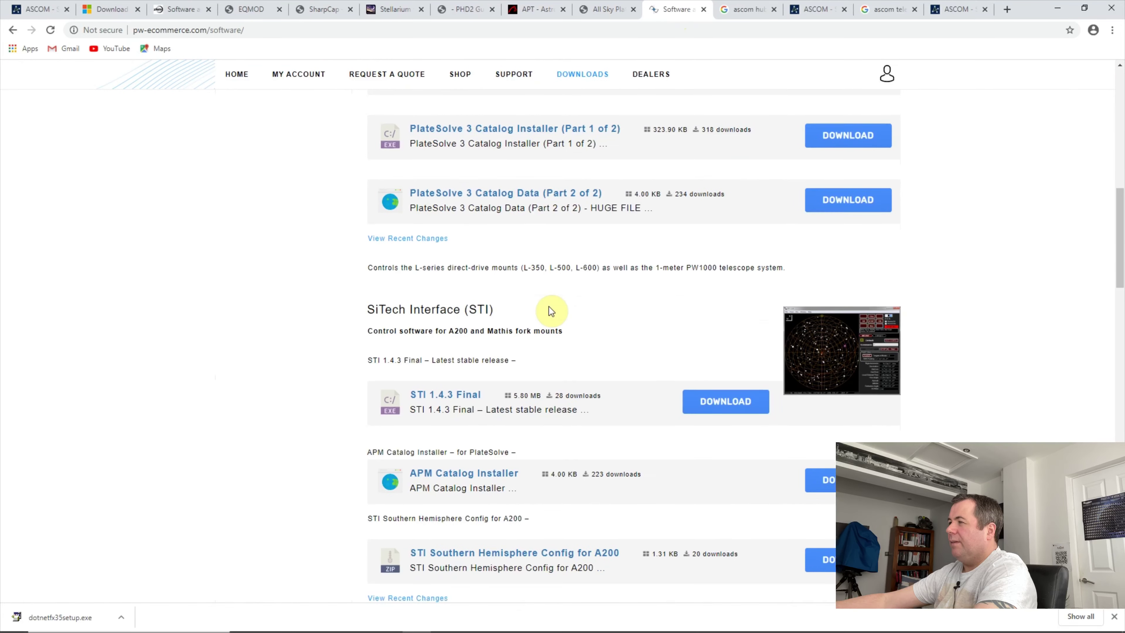
{"action": "scroll", "coordinate": [551, 310], "scroll_direction": "down", "scroll_amount": 15}
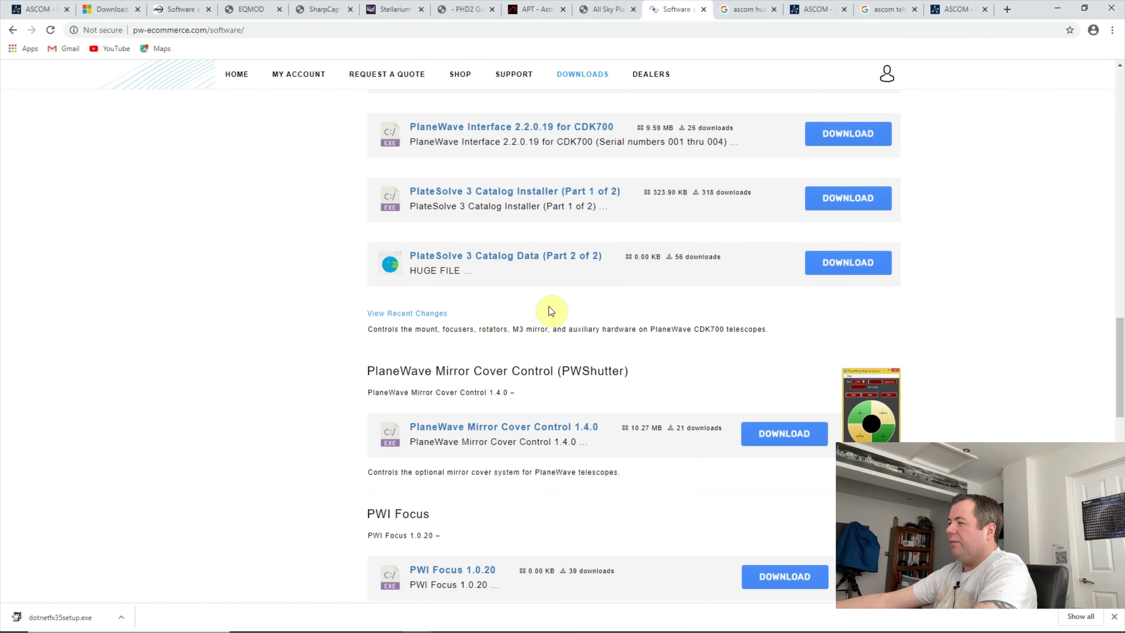
{"action": "scroll", "coordinate": [551, 310], "scroll_direction": "down", "scroll_amount": 12}
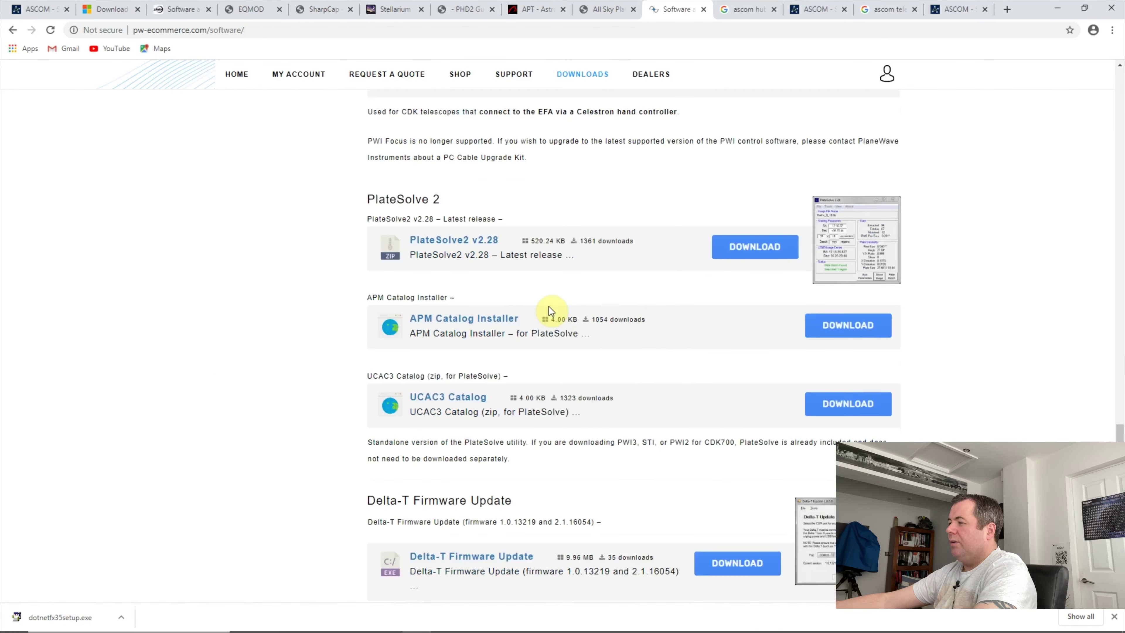
{"action": "scroll", "coordinate": [551, 310], "scroll_direction": "down", "scroll_amount": 1}
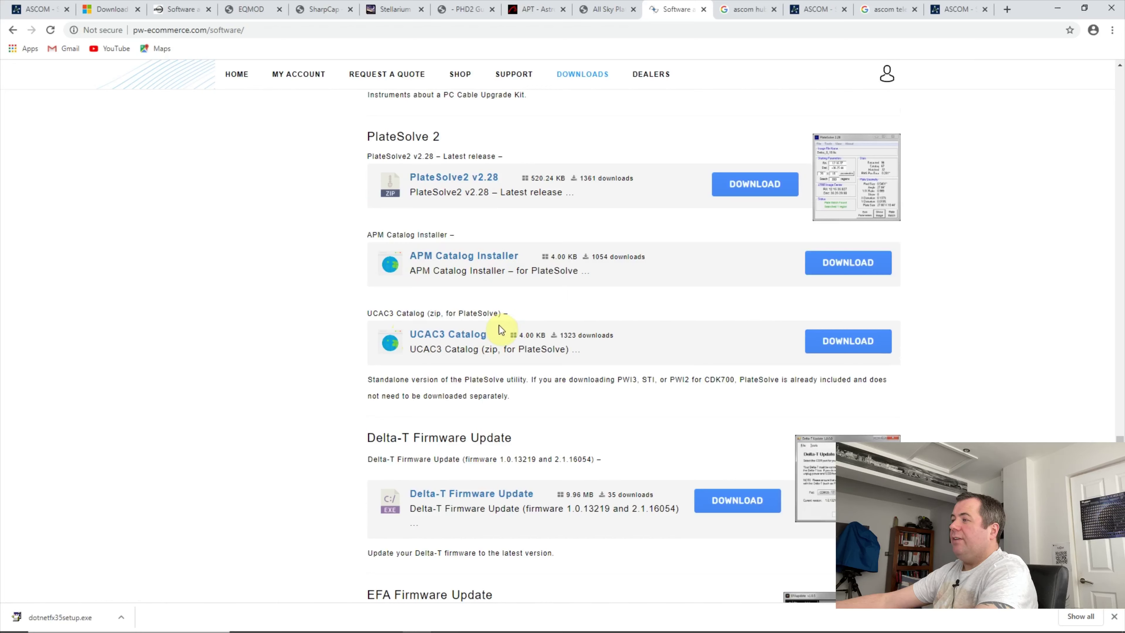
{"action": "left_click", "coordinate": [1056, 12]}
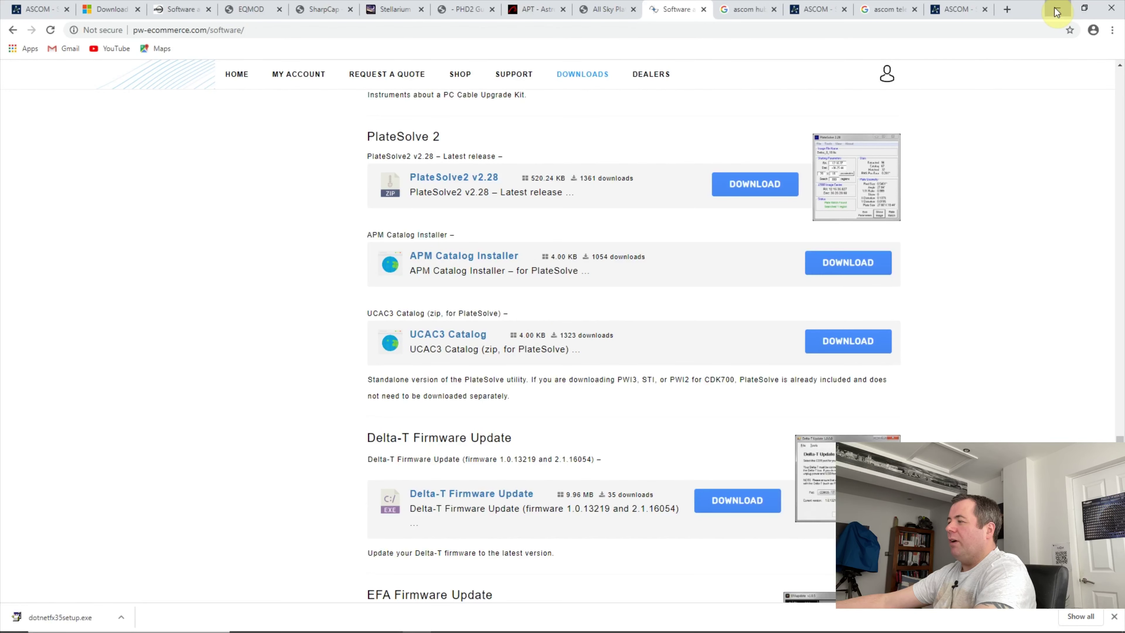
{"action": "left_click", "coordinate": [1056, 12]}
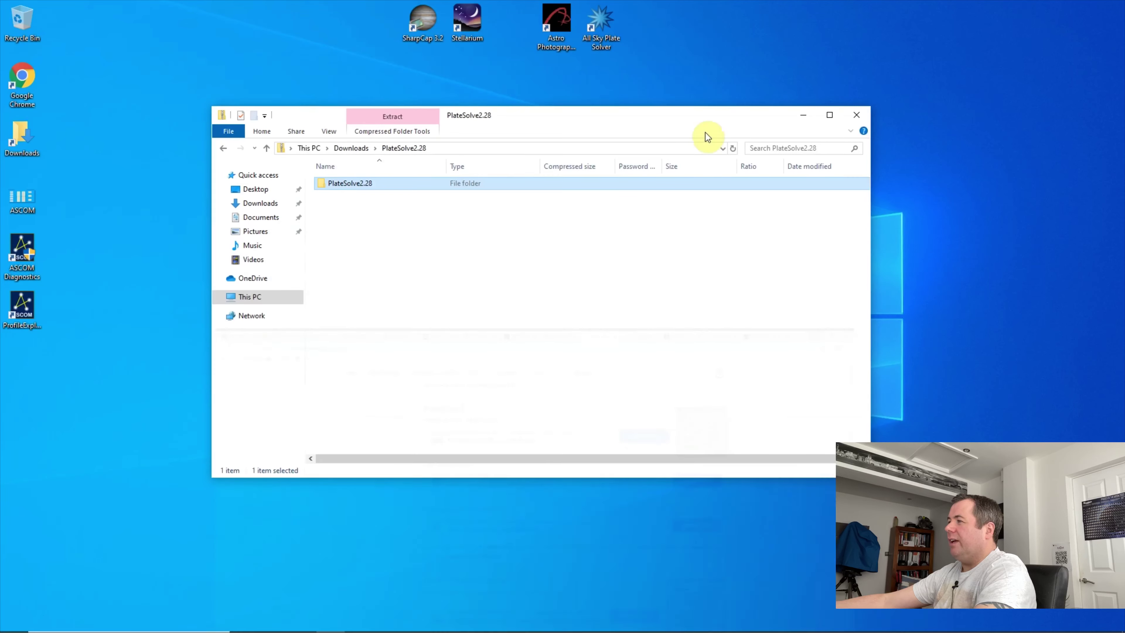
Copy the PlateSolve2.28 folder from the archive into a new folder named Astro on Local Disk (C:).
{"action": "right_click", "coordinate": [360, 185]}
{"action": "left_click", "coordinate": [388, 236]}
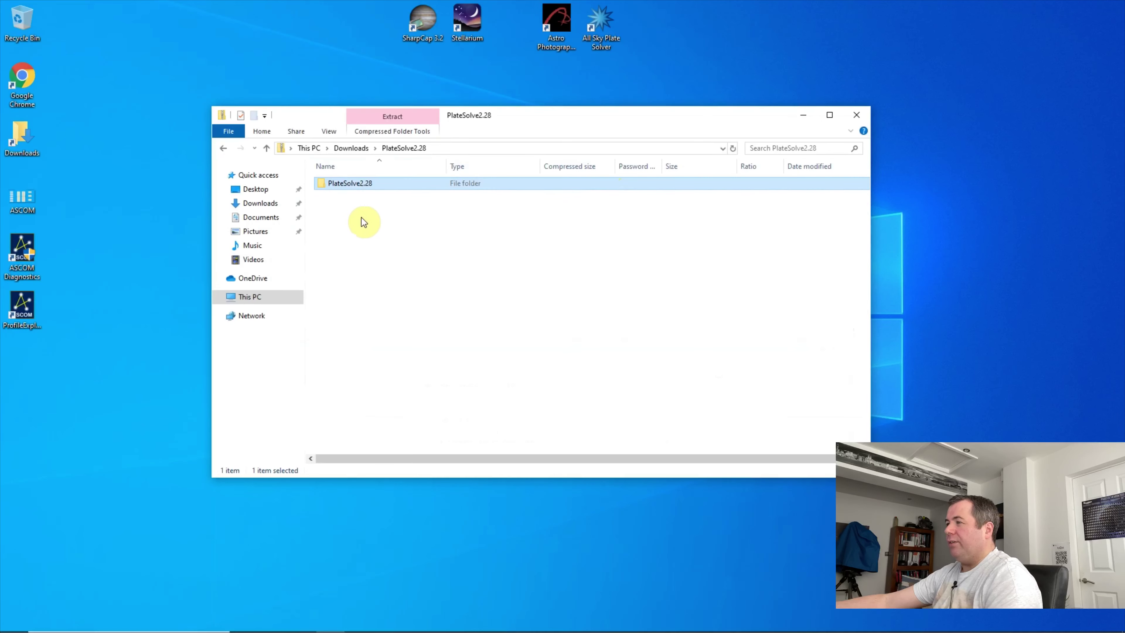
{"action": "left_click", "coordinate": [314, 149]}
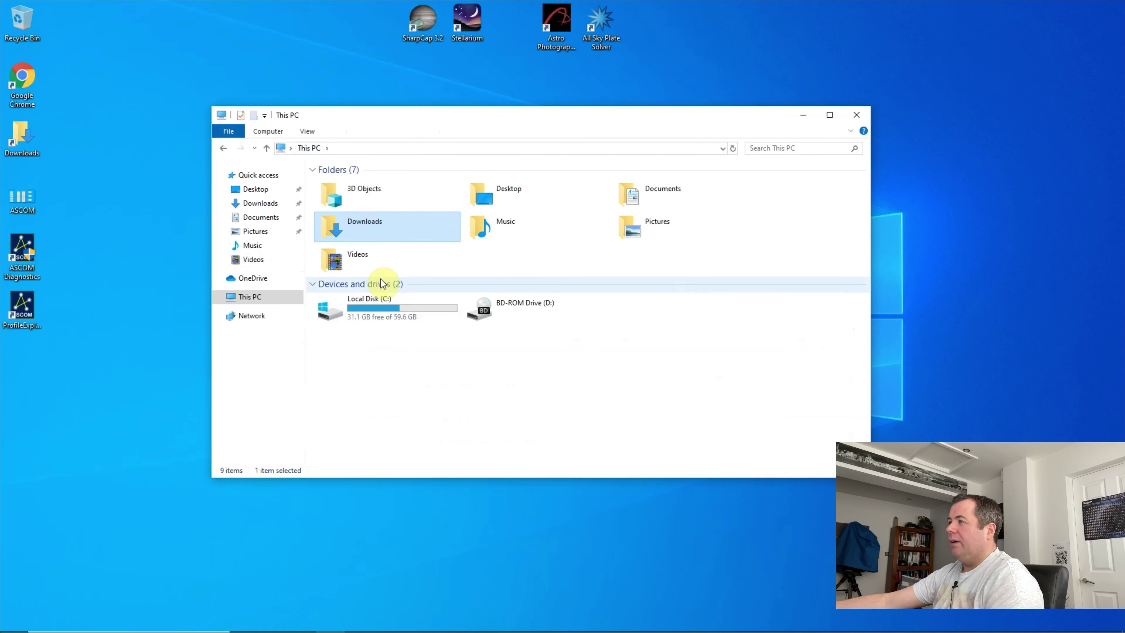
{"action": "double_click", "coordinate": [379, 302]}
{"action": "right_click", "coordinate": [371, 331]}
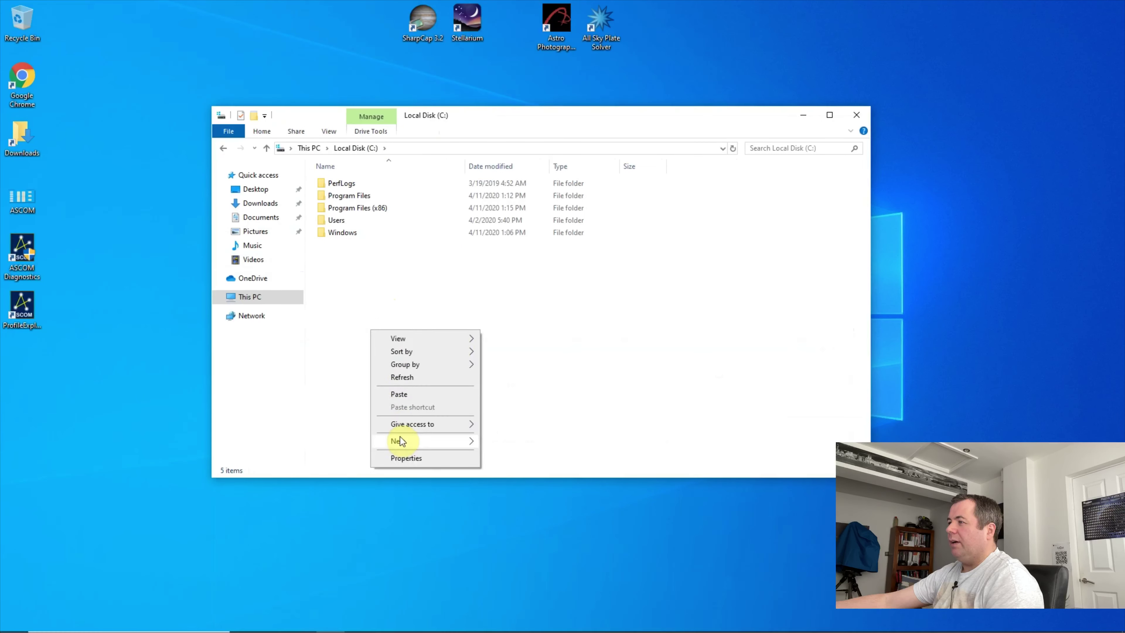
{"action": "left_click", "coordinate": [533, 445]}
{"action": "type", "text": "PlateSolve2"}
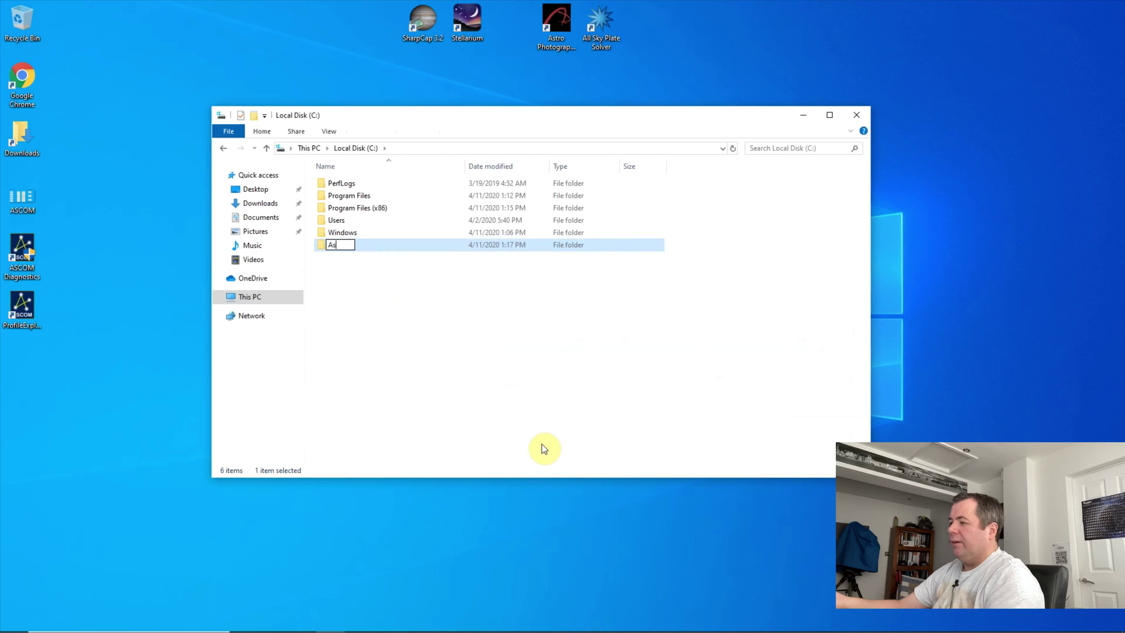
{"action": "key", "text": "Return"}
{"action": "key", "text": "Return"}
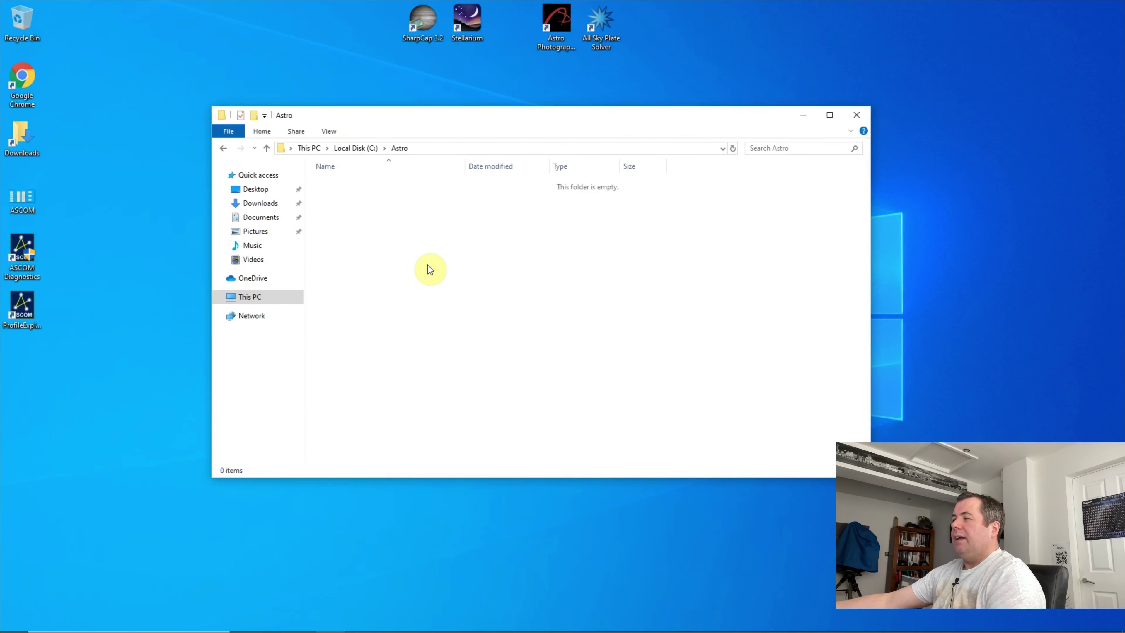
{"action": "key", "text": "ctrl+v"}
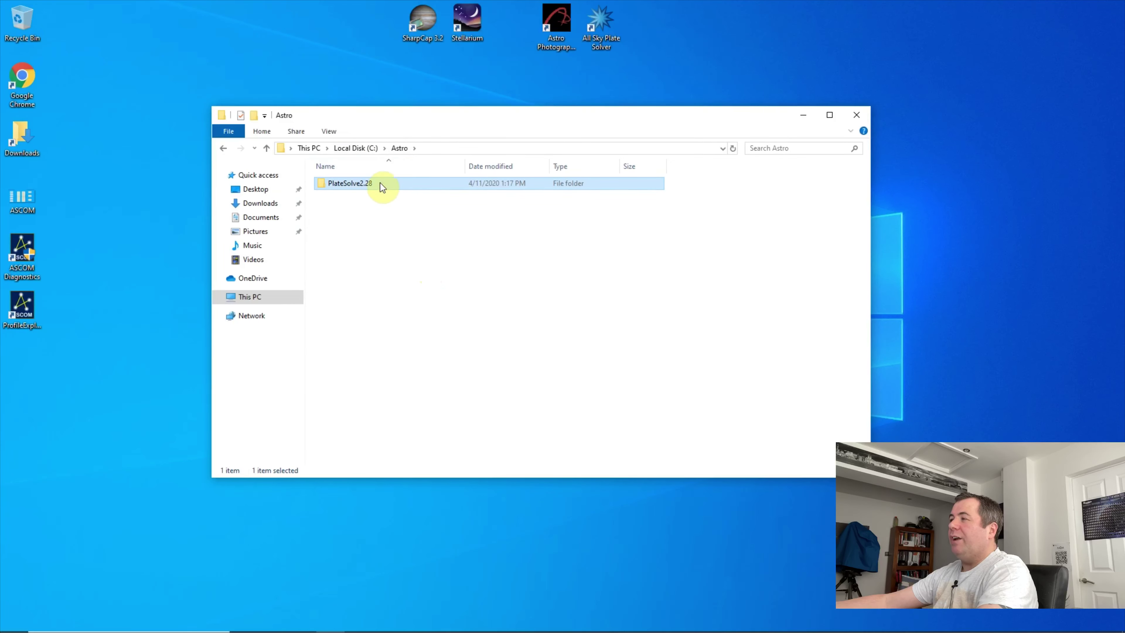
Create a desktop shortcut to the PlateSolve2 application in the copied folder and move it beside All Sky Plate Solver.
{"action": "double_click", "coordinate": [359, 182]}
{"action": "right_click", "coordinate": [345, 208]}
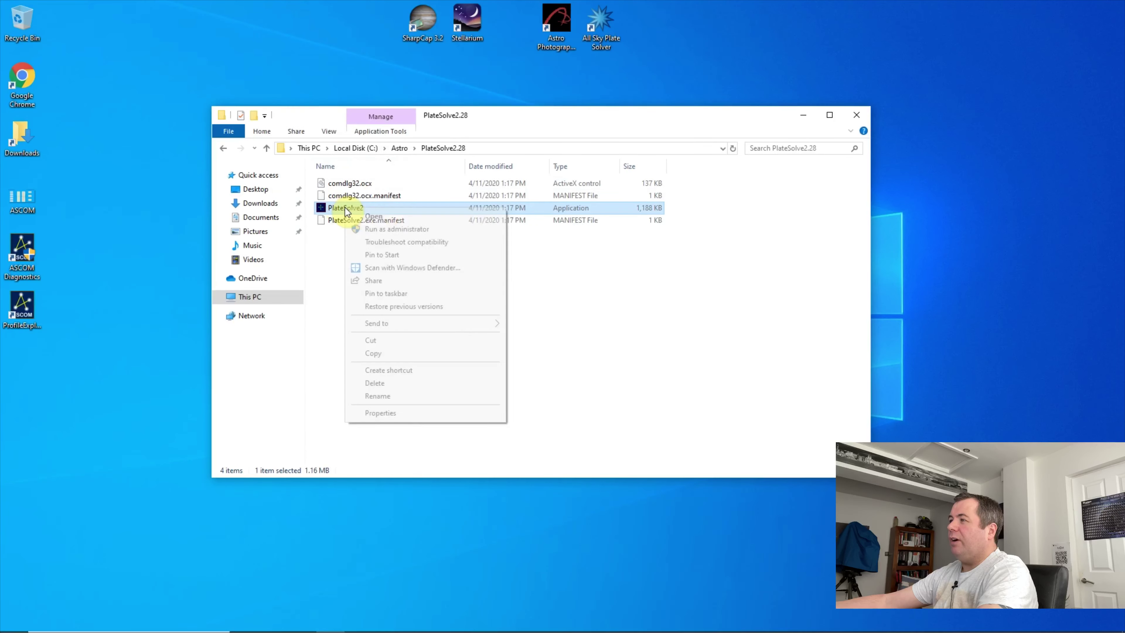
{"action": "mouse_move", "coordinate": [479, 322]}
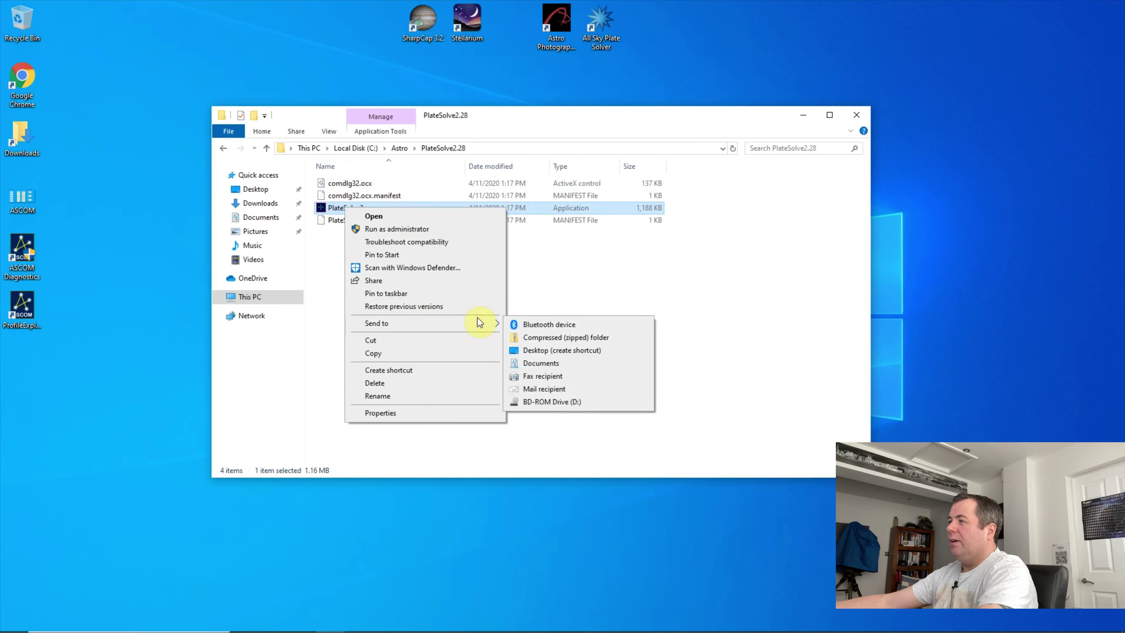
{"action": "left_click", "coordinate": [559, 350]}
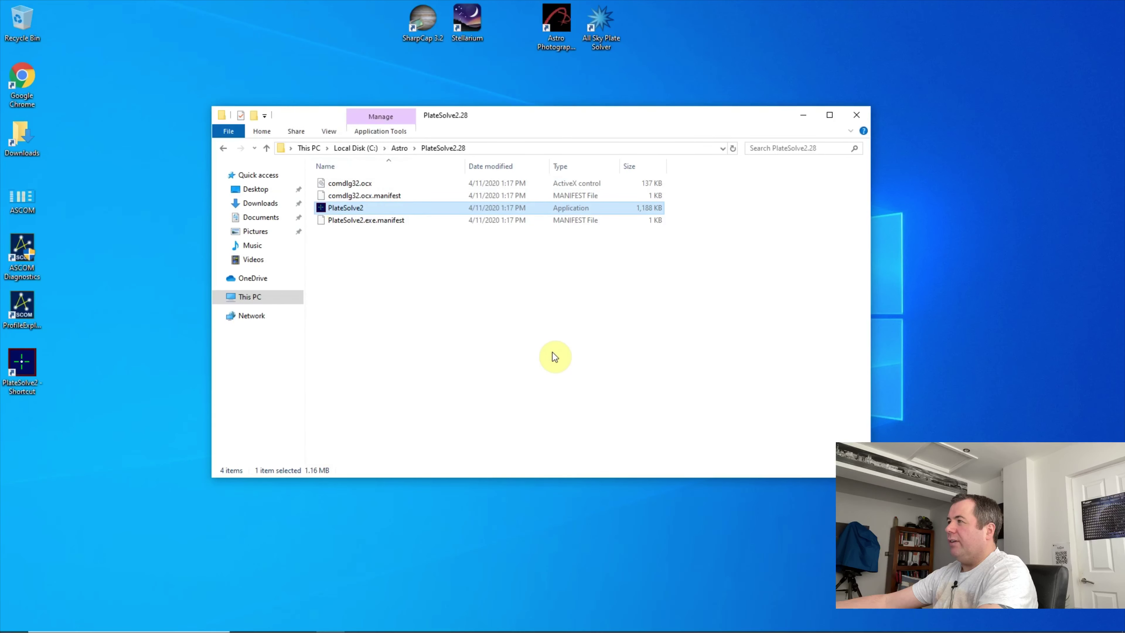
{"action": "left_click", "coordinate": [18, 375]}
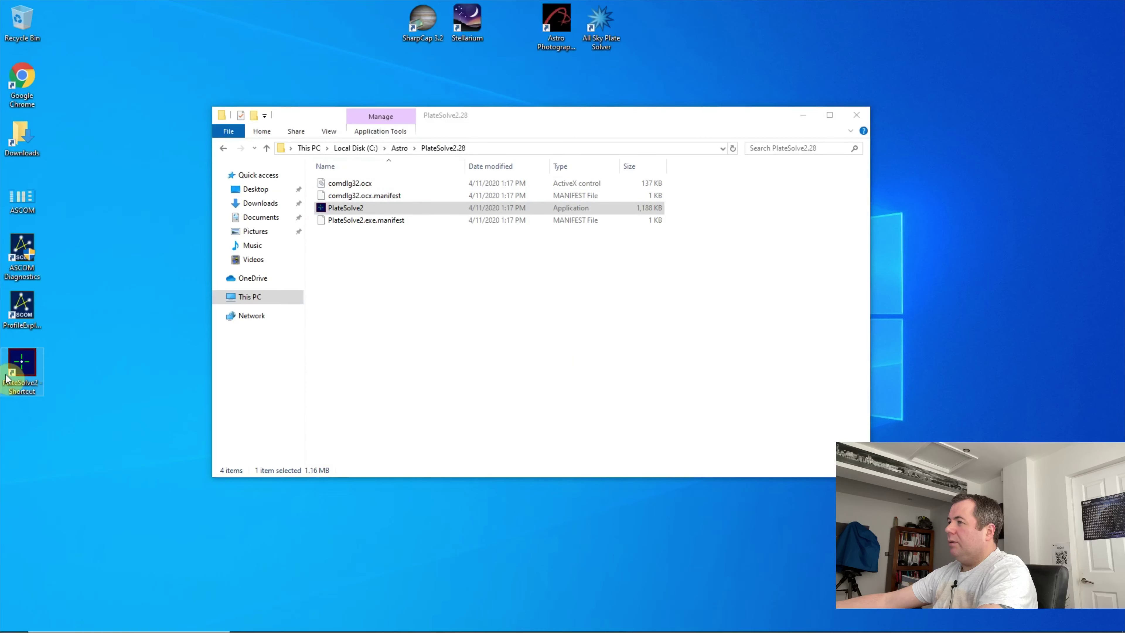
{"action": "left_click_drag", "start_coordinate": [42, 364], "coordinate": [656, 29]}
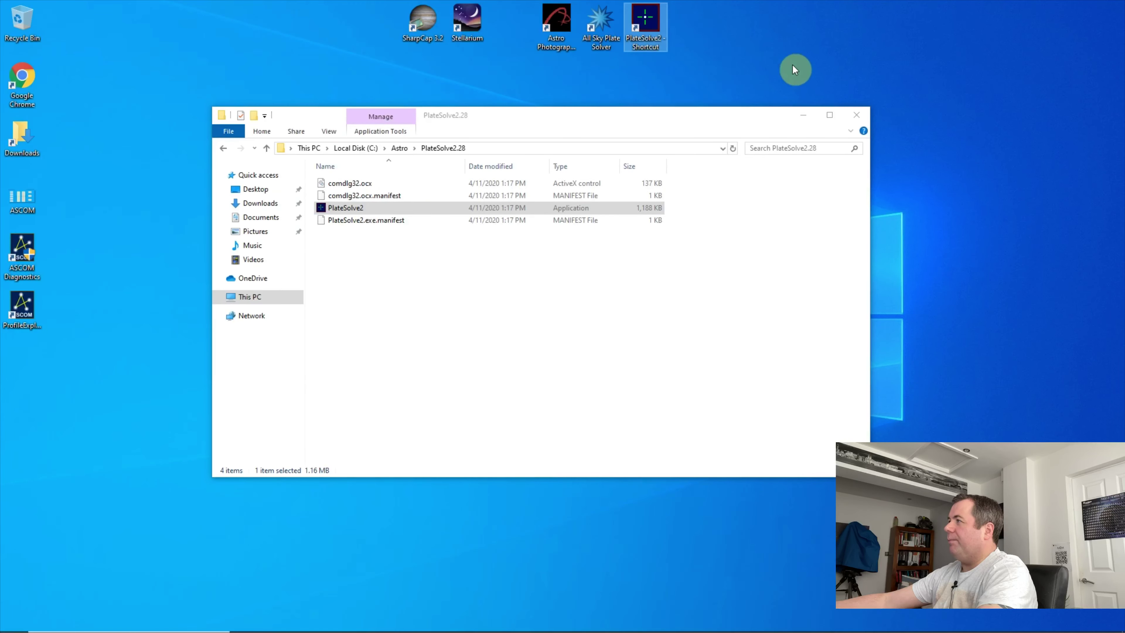
Close the PlateSolve2.28 folder, start the Setup_APM_Catalog installer from Downloads, and allow it to make changes.
{"action": "left_click", "coordinate": [856, 110]}
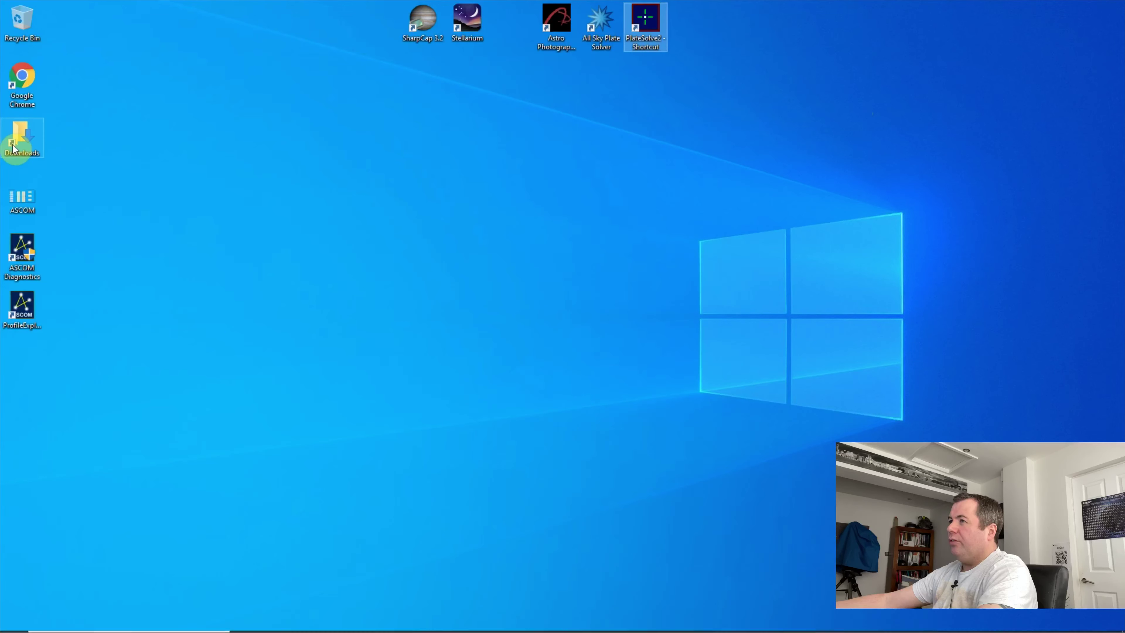
{"action": "double_click", "coordinate": [21, 136]}
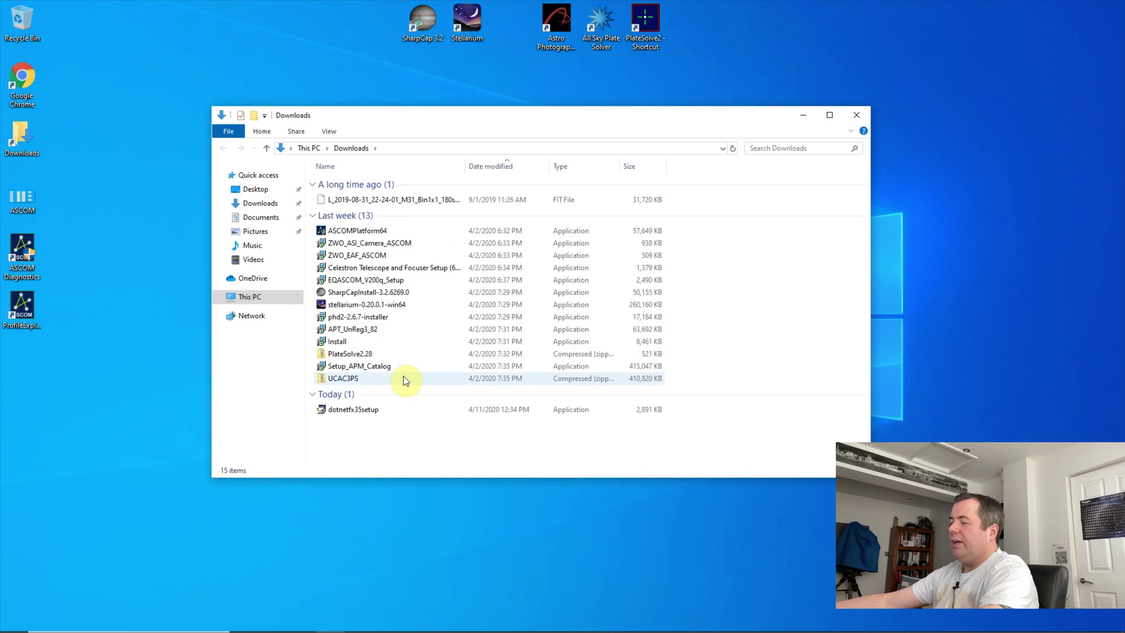
{"action": "double_click", "coordinate": [361, 368]}
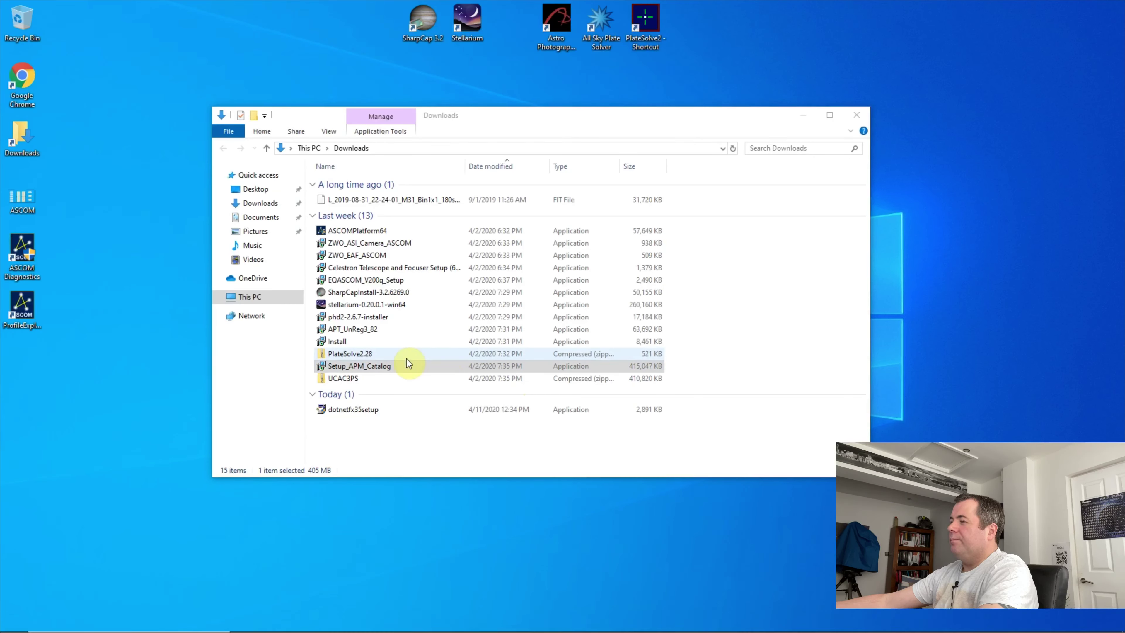
{"action": "double_click", "coordinate": [363, 367]}
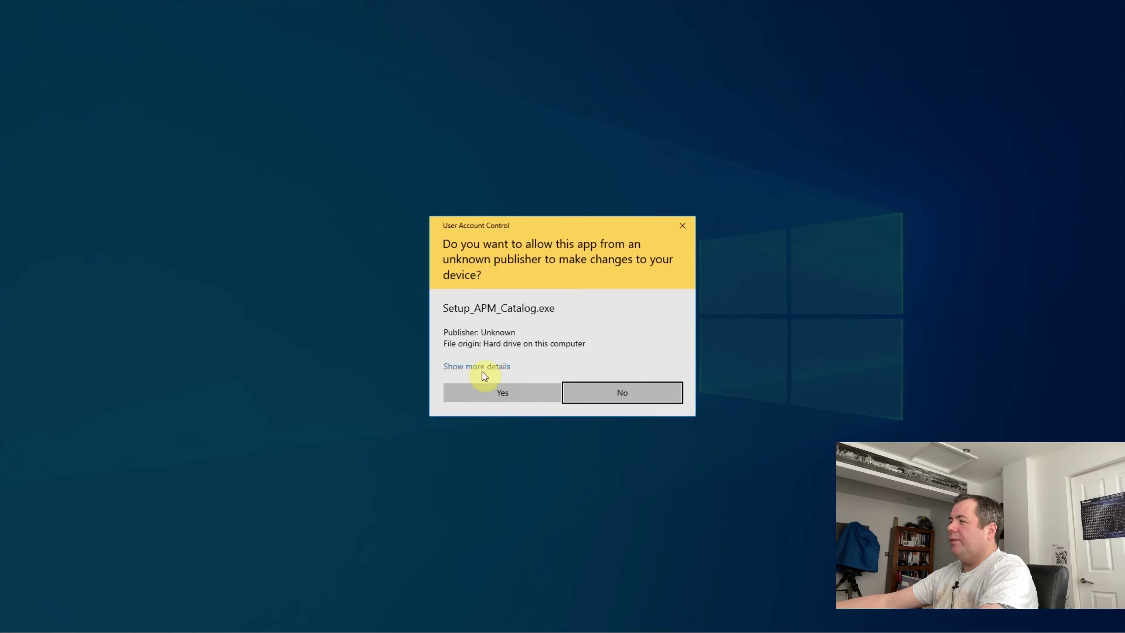
{"action": "left_click", "coordinate": [507, 392]}
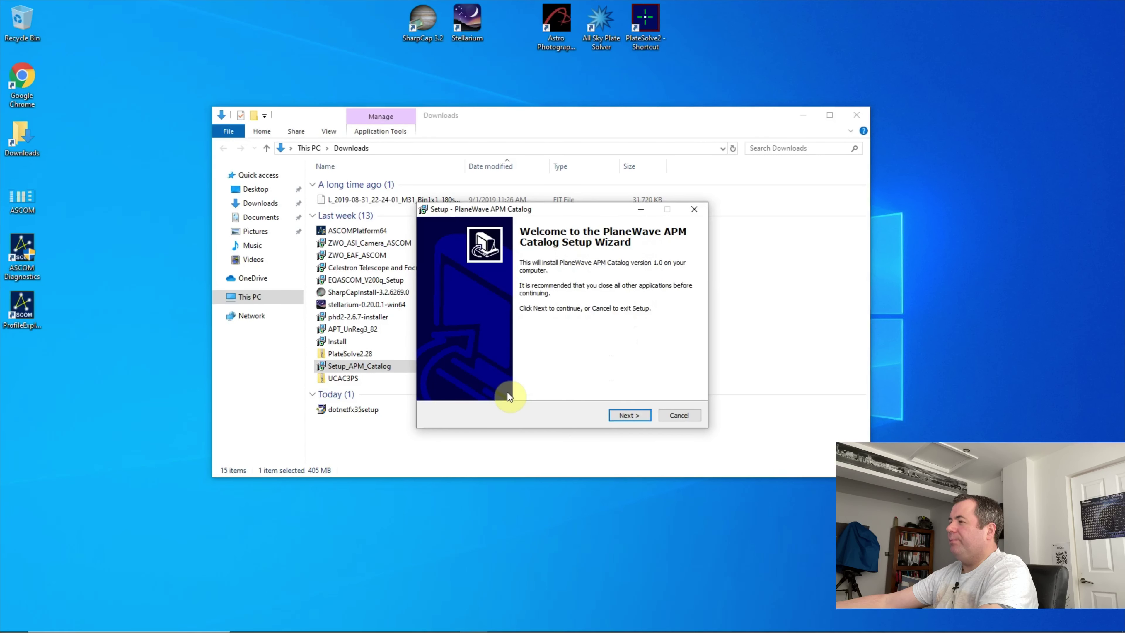
Copy the APM Catalog installer's default destination path into a new Notepad document, and narrow and place its window beside Downloads.
{"action": "left_click", "coordinate": [628, 413]}
{"action": "left_click_drag", "start_coordinate": [570, 305], "coordinate": [427, 296]}
{"action": "key", "text": "ctrl+c"}
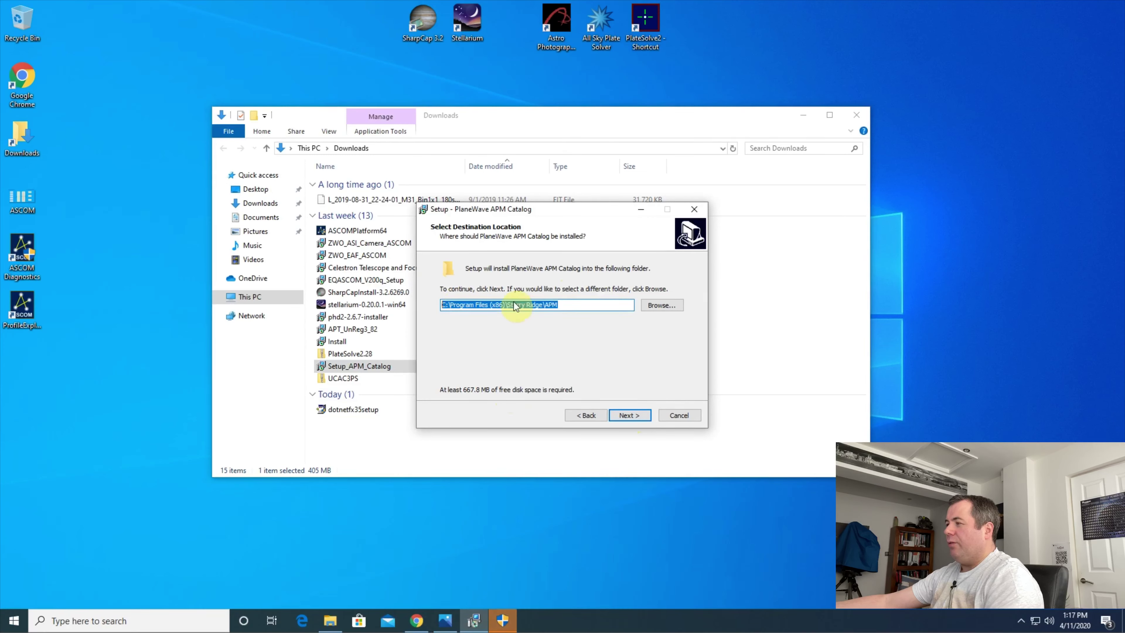
{"action": "left_click", "coordinate": [22, 621]}
{"action": "left_click", "coordinate": [62, 559]}
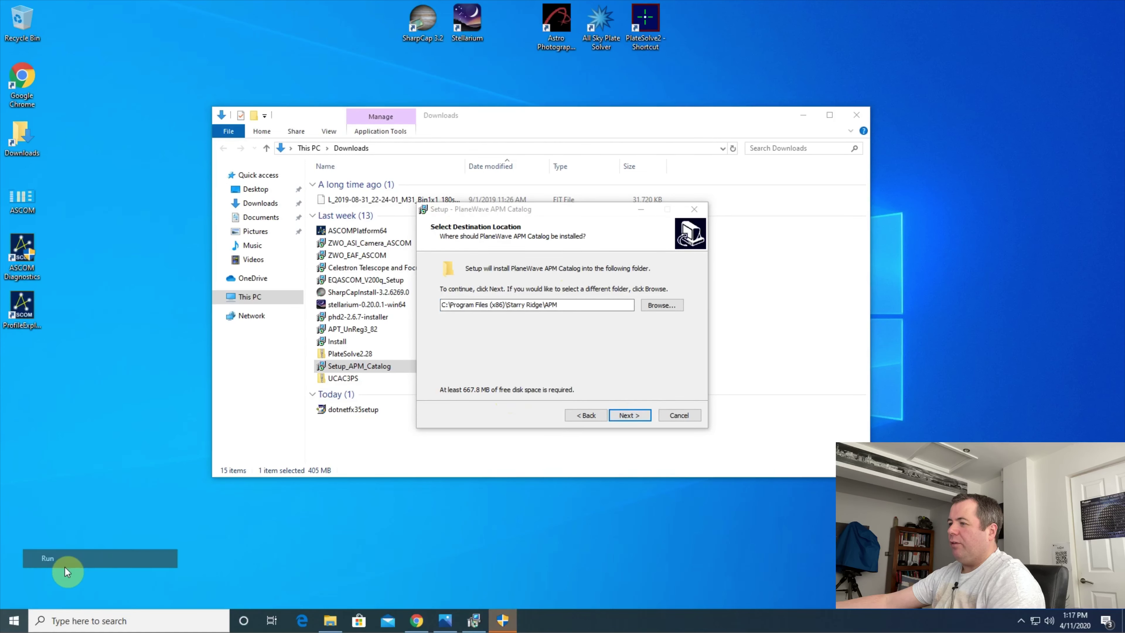
{"action": "type", "text": "notepad"}
{"action": "key", "text": "Return"}
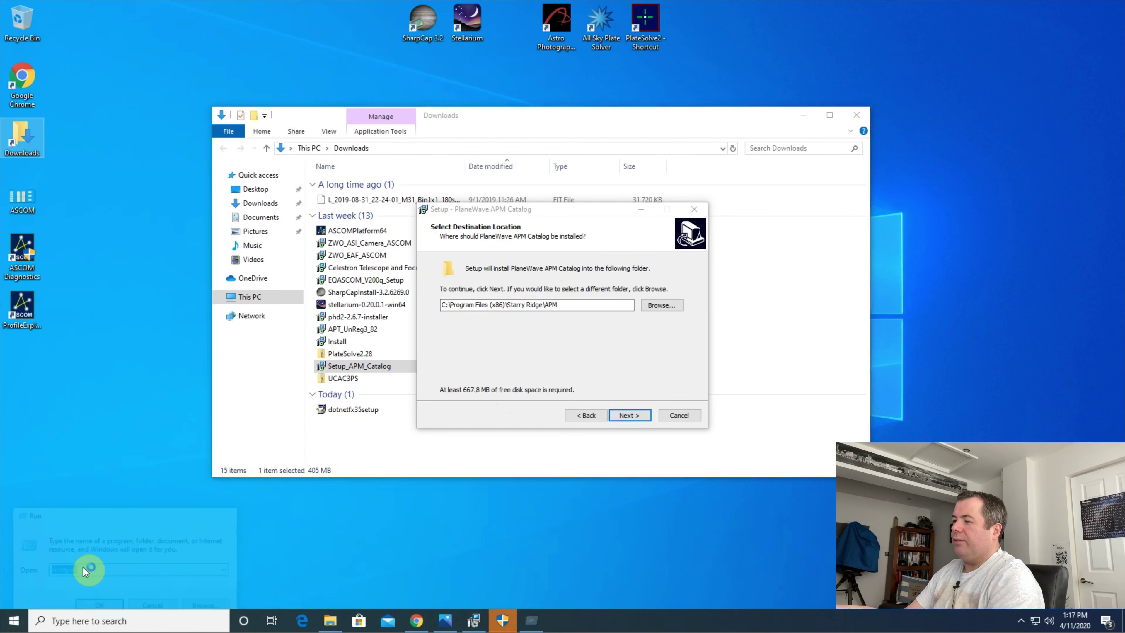
{"action": "key", "text": "ctrl+v"}
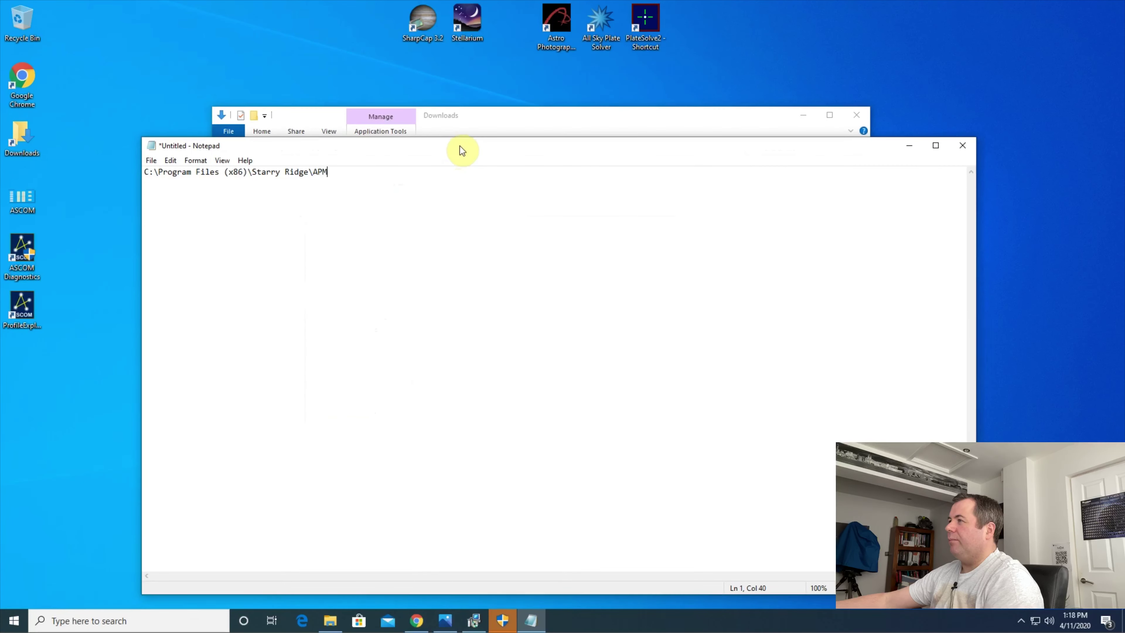
{"action": "left_click_drag", "start_coordinate": [459, 146], "coordinate": [588, 134]}
{"action": "left_click_drag", "start_coordinate": [272, 354], "coordinate": [911, 289]}
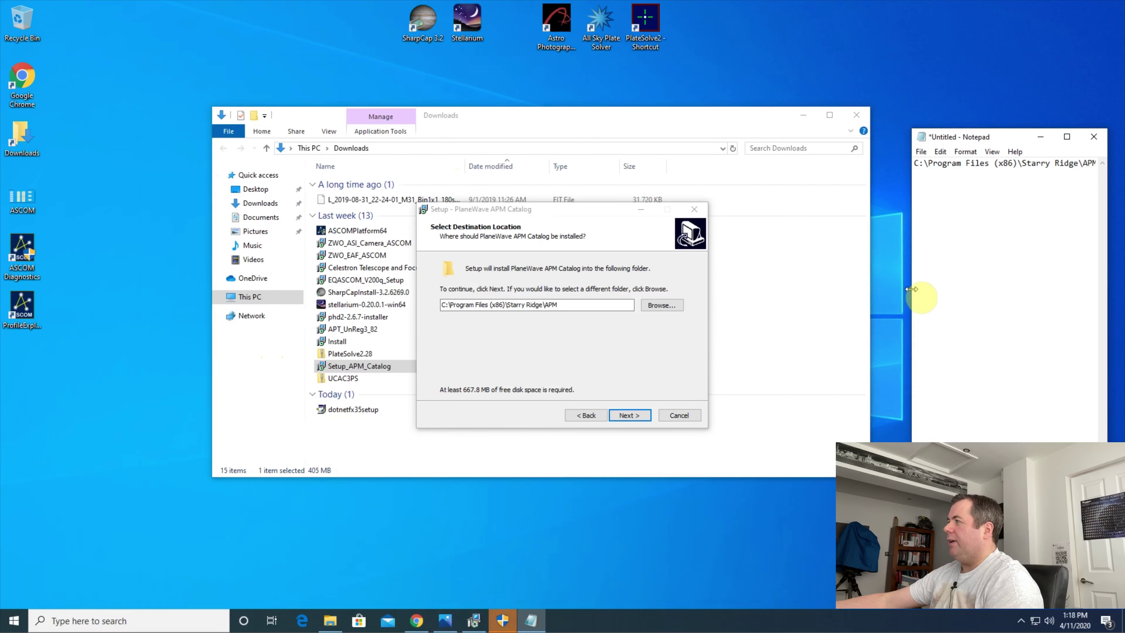
Move the Notepad window up out of the way and complete the PlaneWave APM Catalog installation in its default folder.
{"action": "left_click_drag", "start_coordinate": [996, 138], "coordinate": [998, 20]}
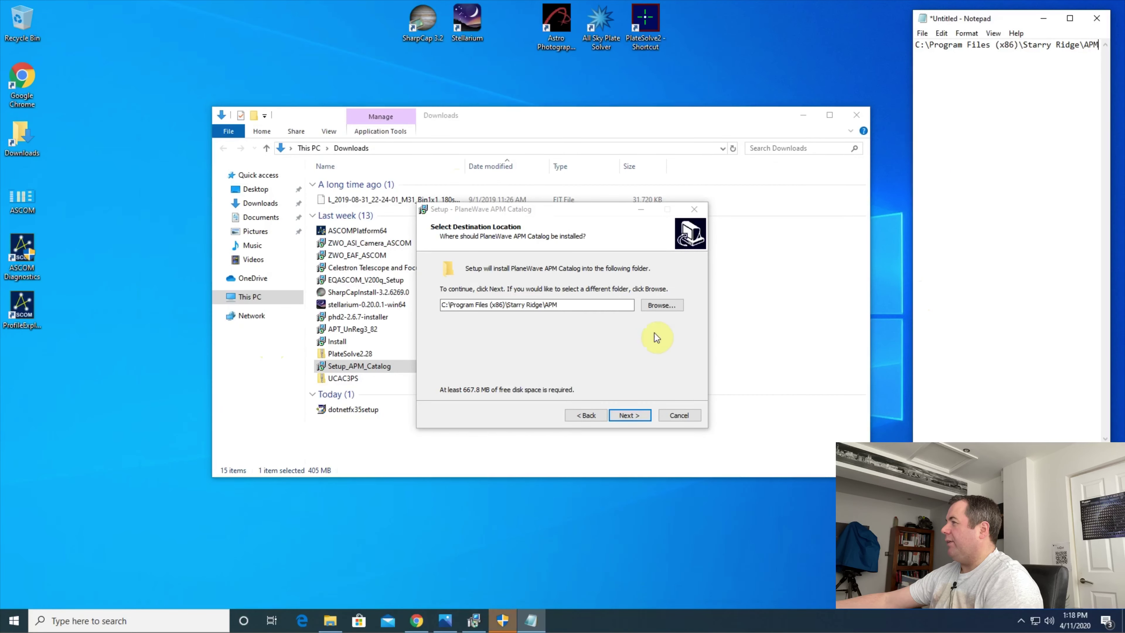
{"action": "left_click", "coordinate": [629, 415]}
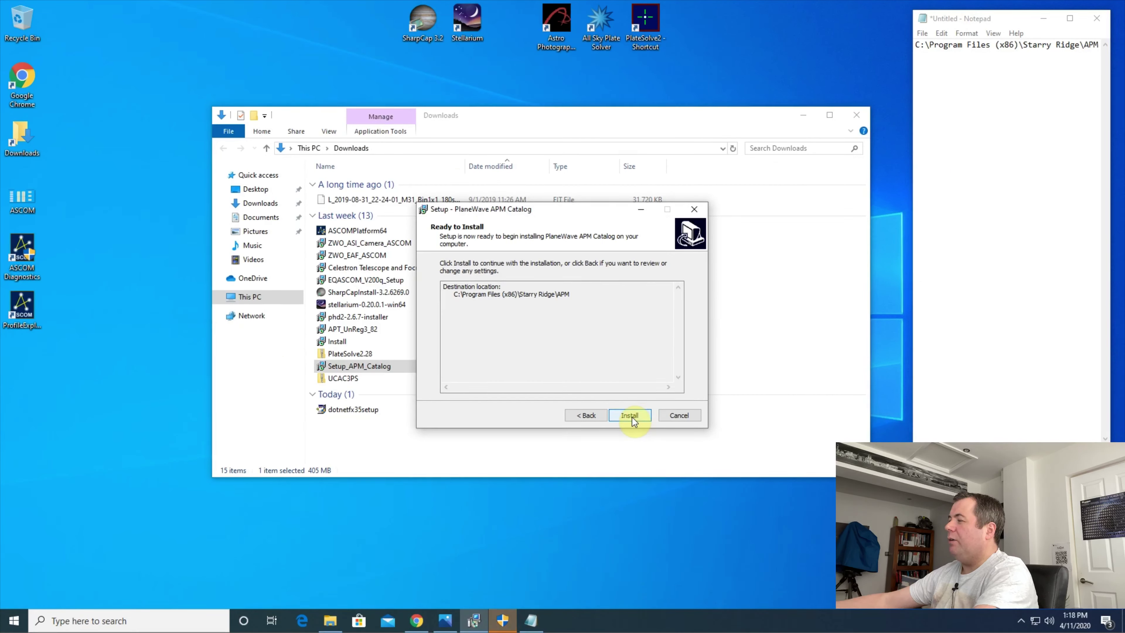
{"action": "left_click", "coordinate": [632, 418]}
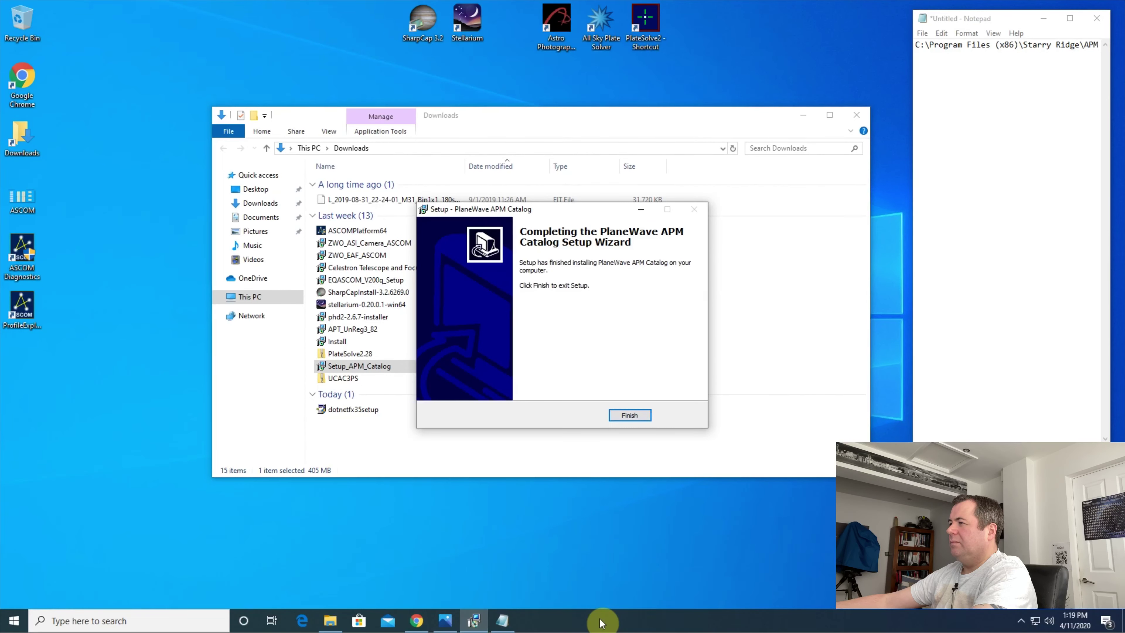
{"action": "left_click", "coordinate": [636, 419]}
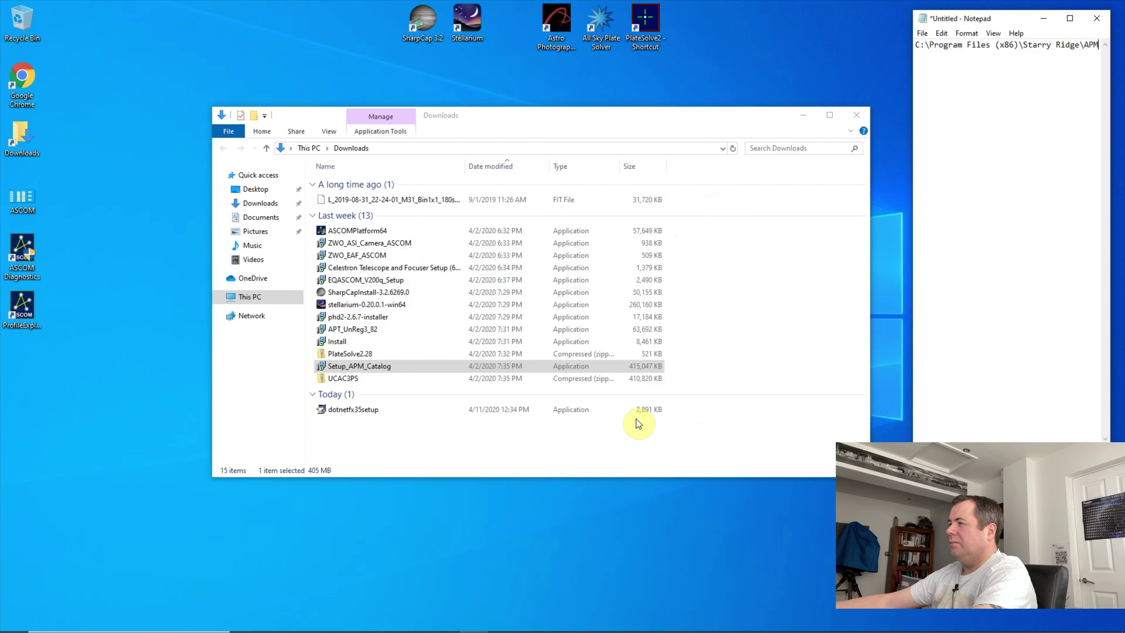
Open the UCAC3PS archive in Downloads and start extracting all of its contents.
{"action": "double_click", "coordinate": [348, 378]}
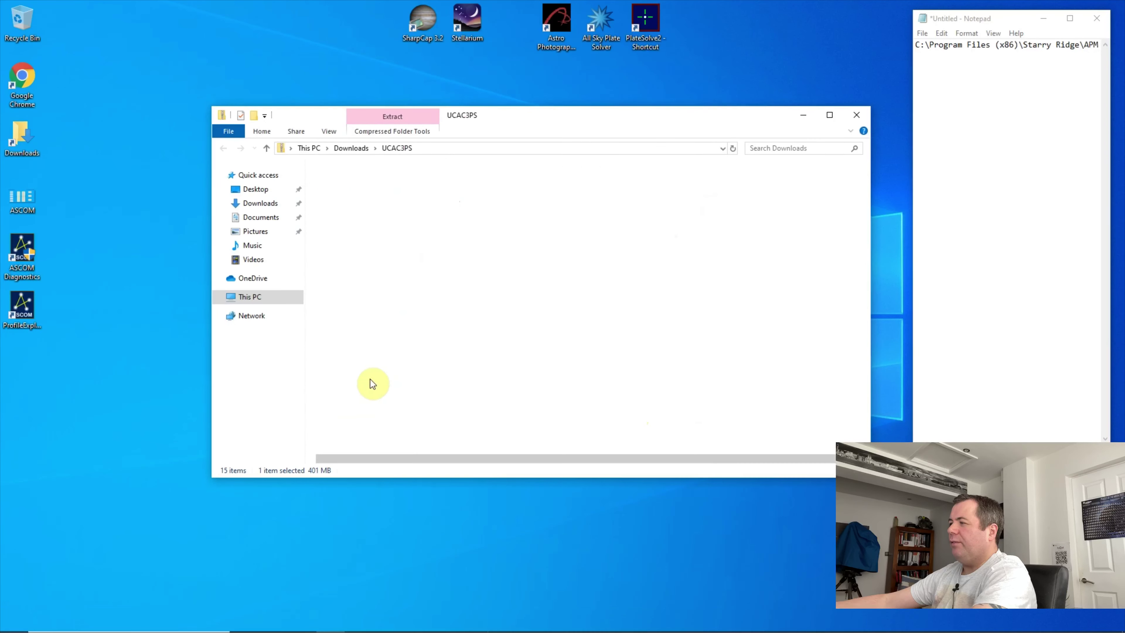
{"action": "left_click", "coordinate": [344, 191]}
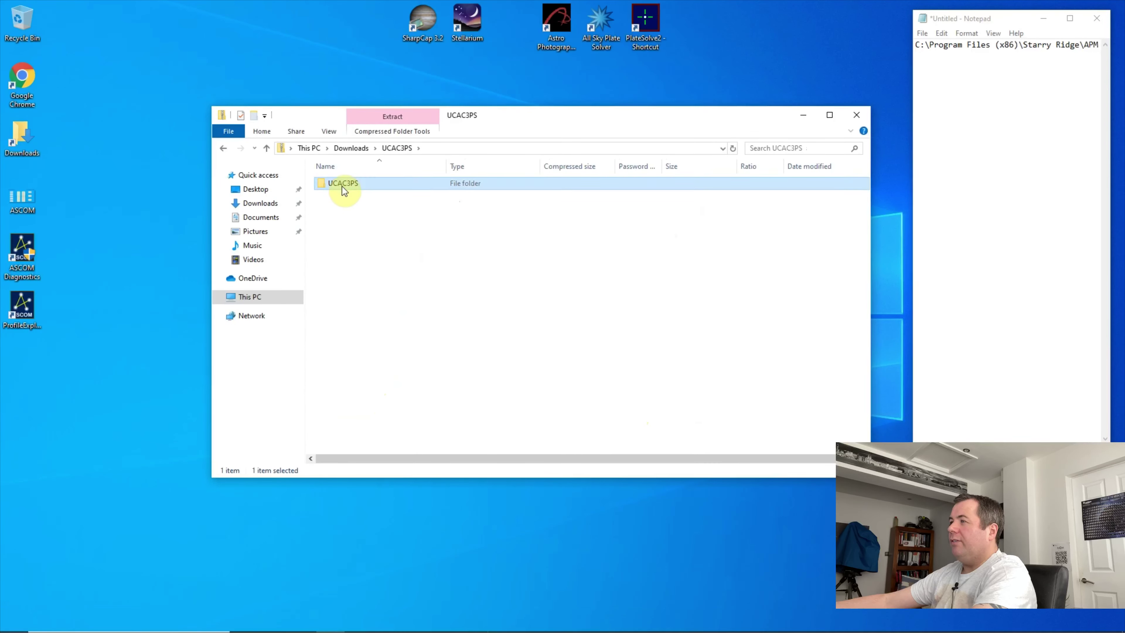
{"action": "right_click", "coordinate": [347, 185]}
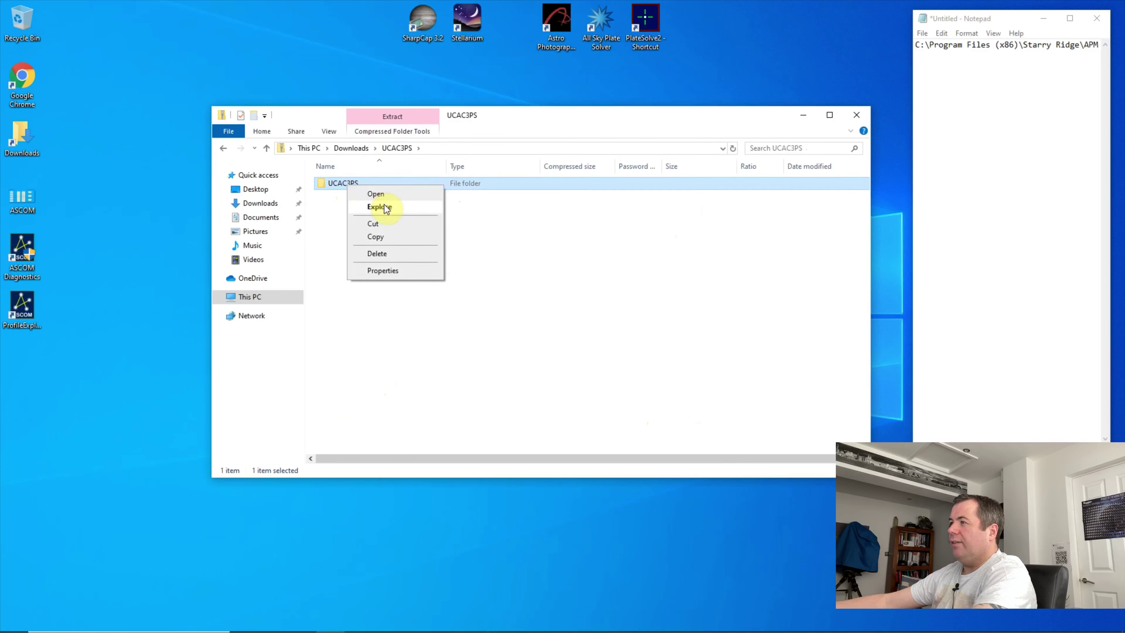
{"action": "left_click", "coordinate": [392, 126]}
{"action": "left_click", "coordinate": [396, 131]}
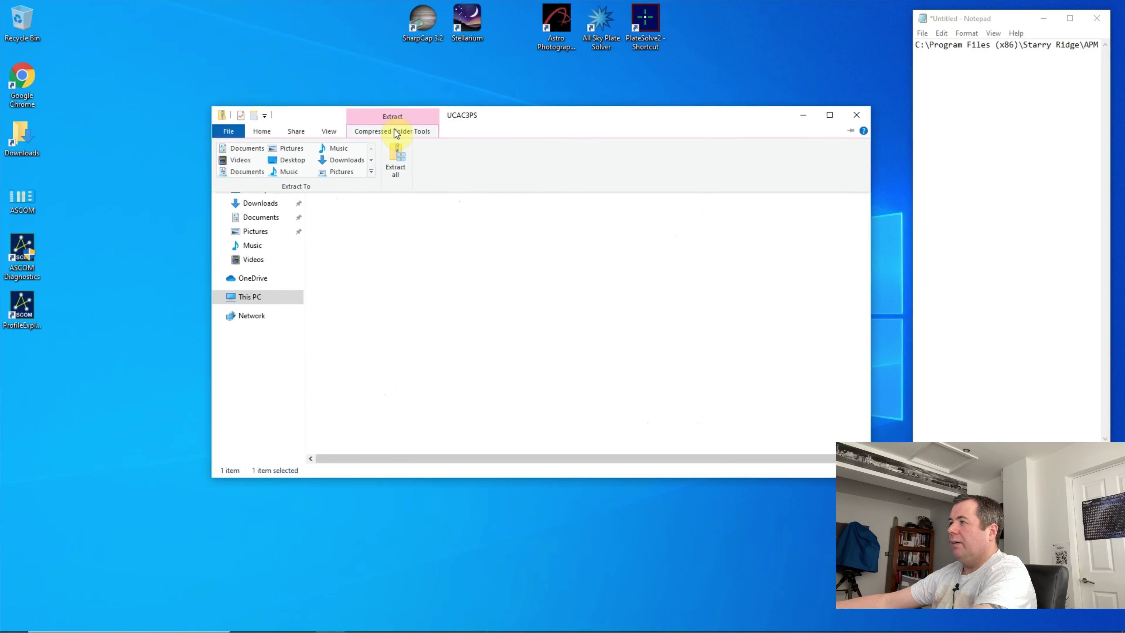
{"action": "left_click", "coordinate": [394, 171]}
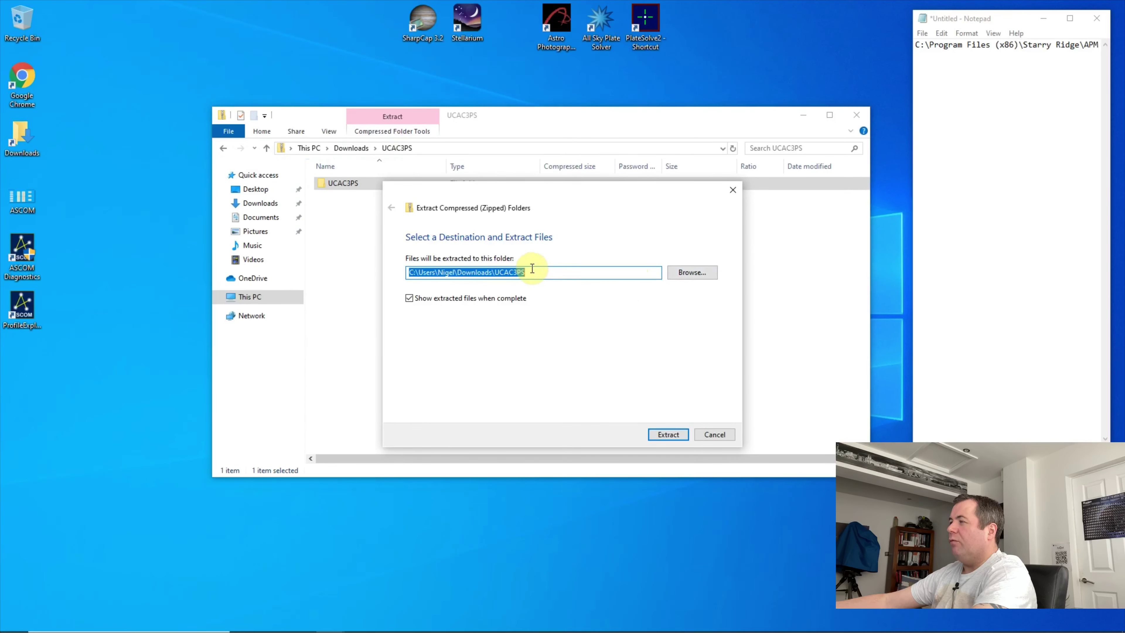
Browse for the extraction destination to the PlateSolve2.28 folder inside Astro on Local Disk (C:).
{"action": "double_click", "coordinate": [511, 271]}
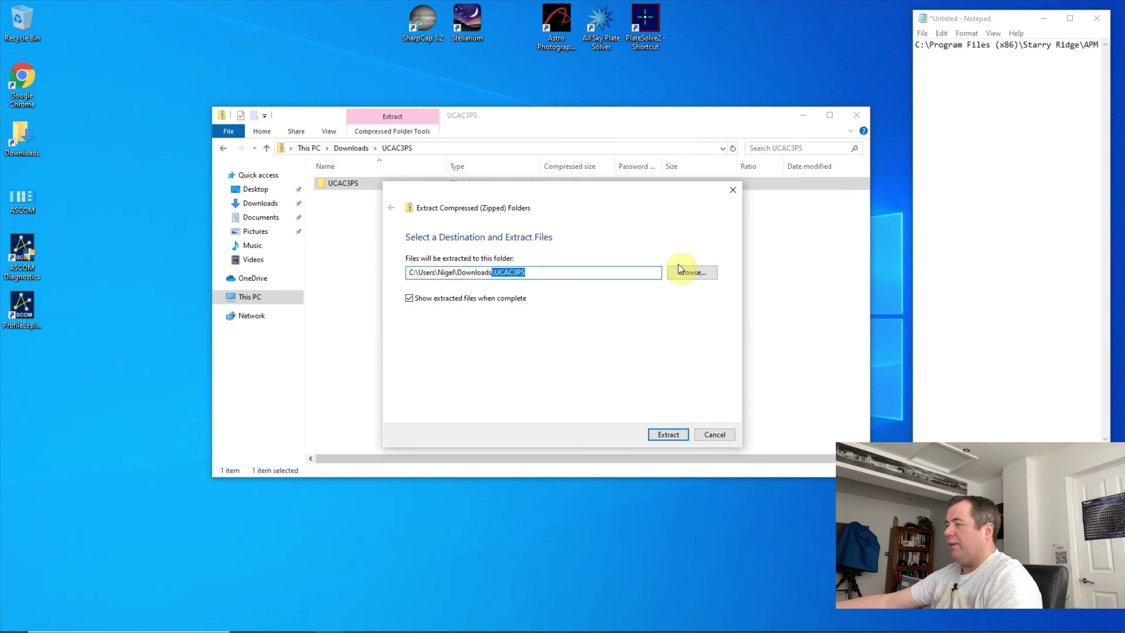
{"action": "left_click", "coordinate": [692, 272]}
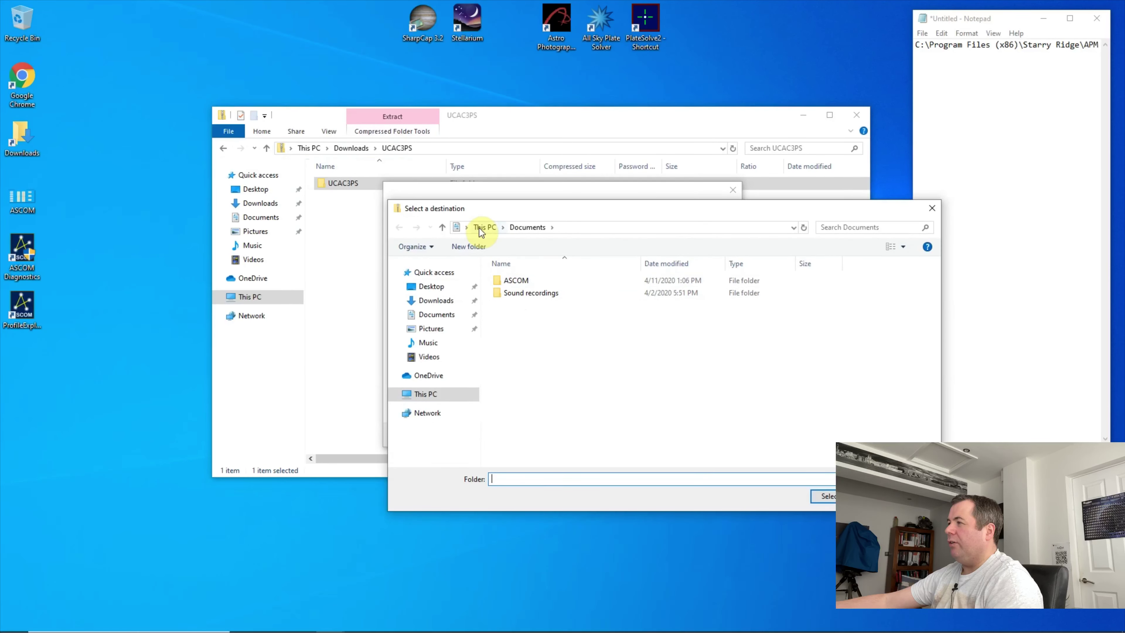
{"action": "left_click", "coordinate": [487, 227]}
{"action": "double_click", "coordinate": [538, 398]}
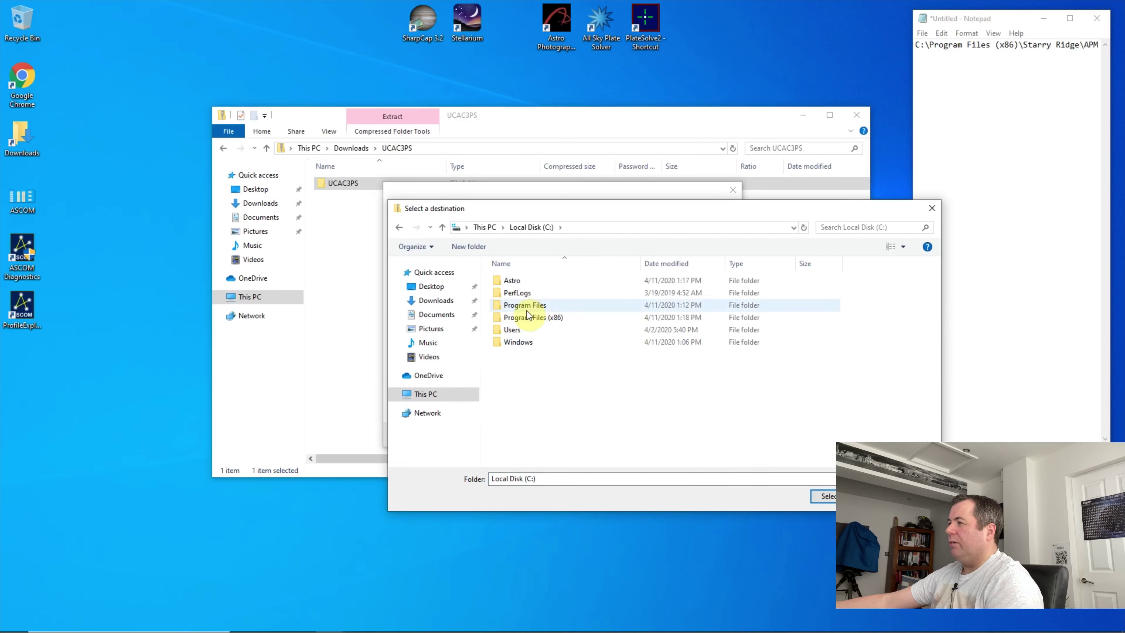
{"action": "left_click", "coordinate": [512, 279]}
{"action": "double_click", "coordinate": [511, 280]}
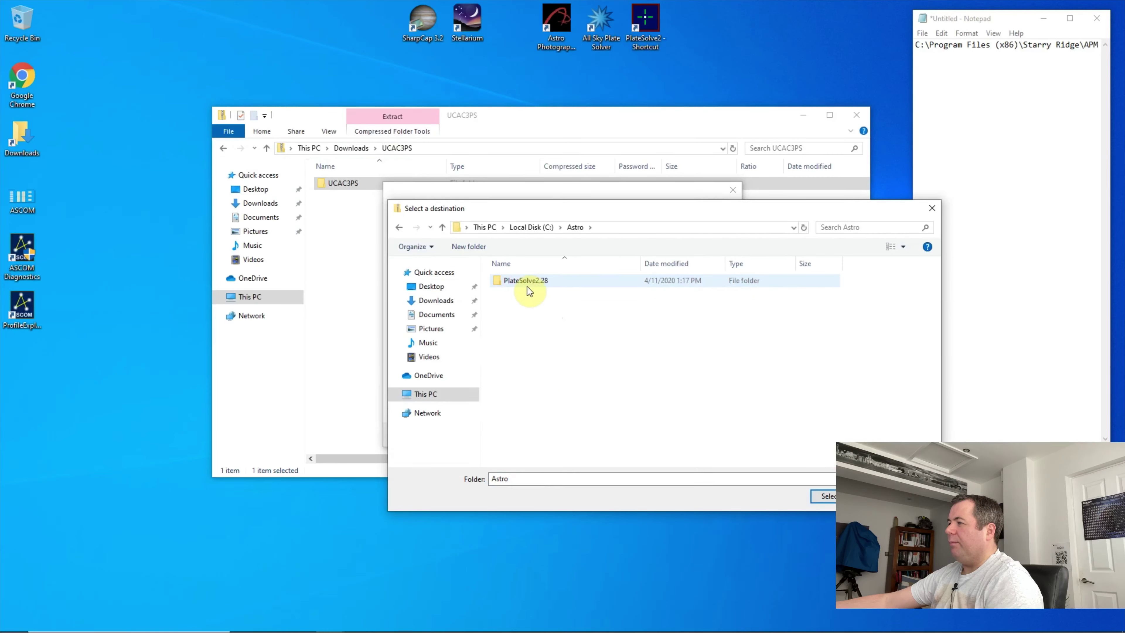
{"action": "double_click", "coordinate": [529, 280]}
Create a new folder named UCAC inside PlateSolve2.28 and select it as the extraction destination.
{"action": "right_click", "coordinate": [546, 371]}
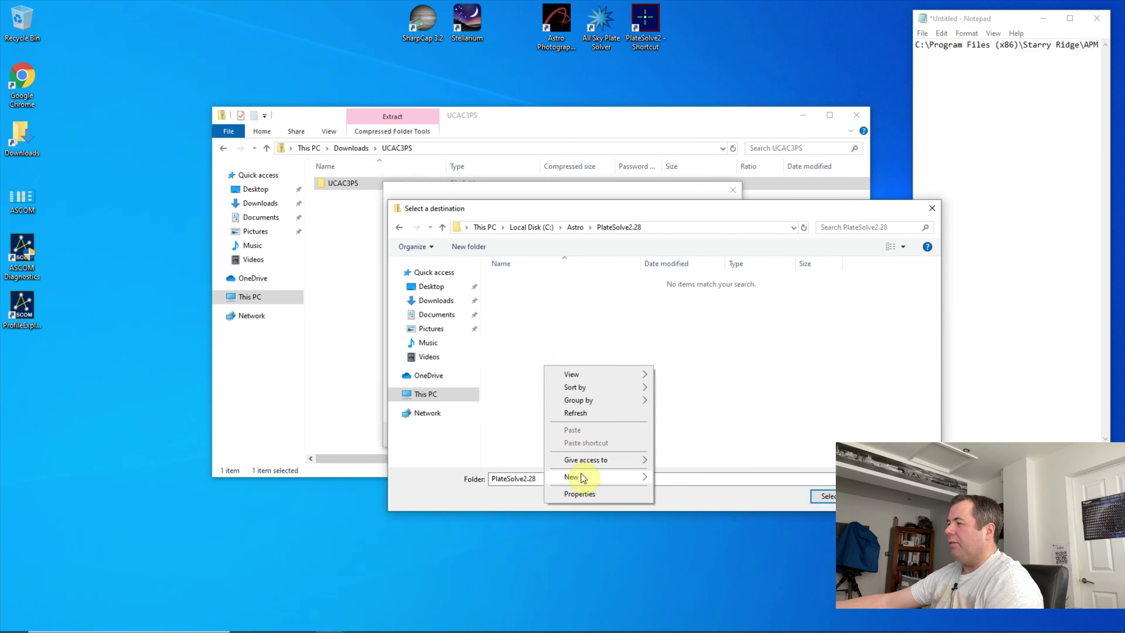
{"action": "mouse_move", "coordinate": [571, 476]}
{"action": "left_click", "coordinate": [686, 477]}
{"action": "type", "text": "UC"}
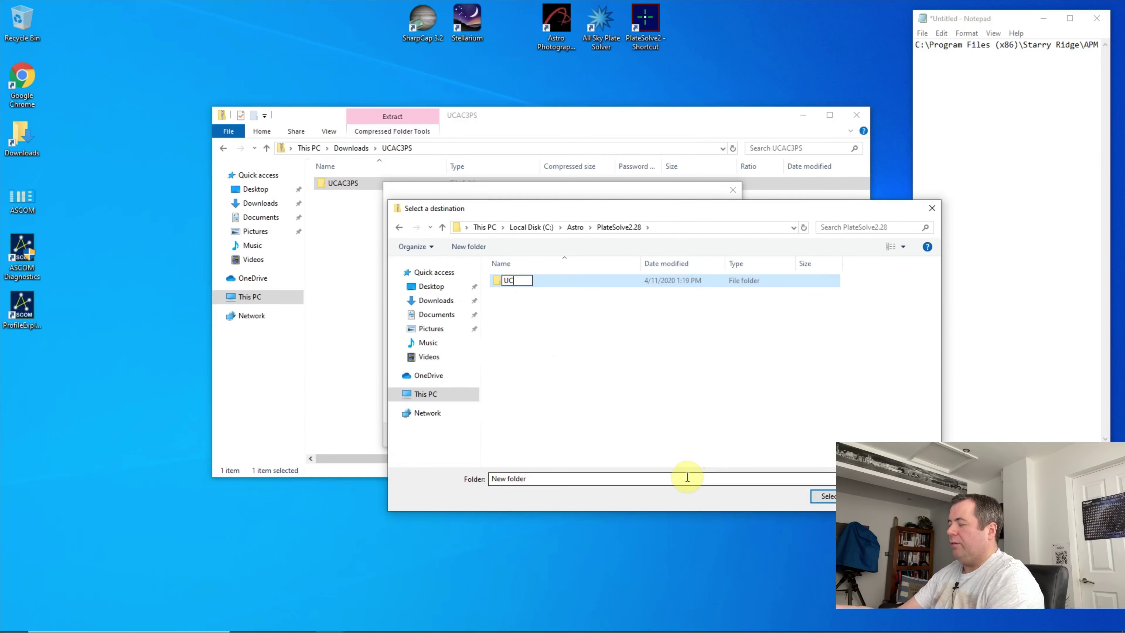
{"action": "type", "text": "AC"}
{"action": "key", "text": "Return"}
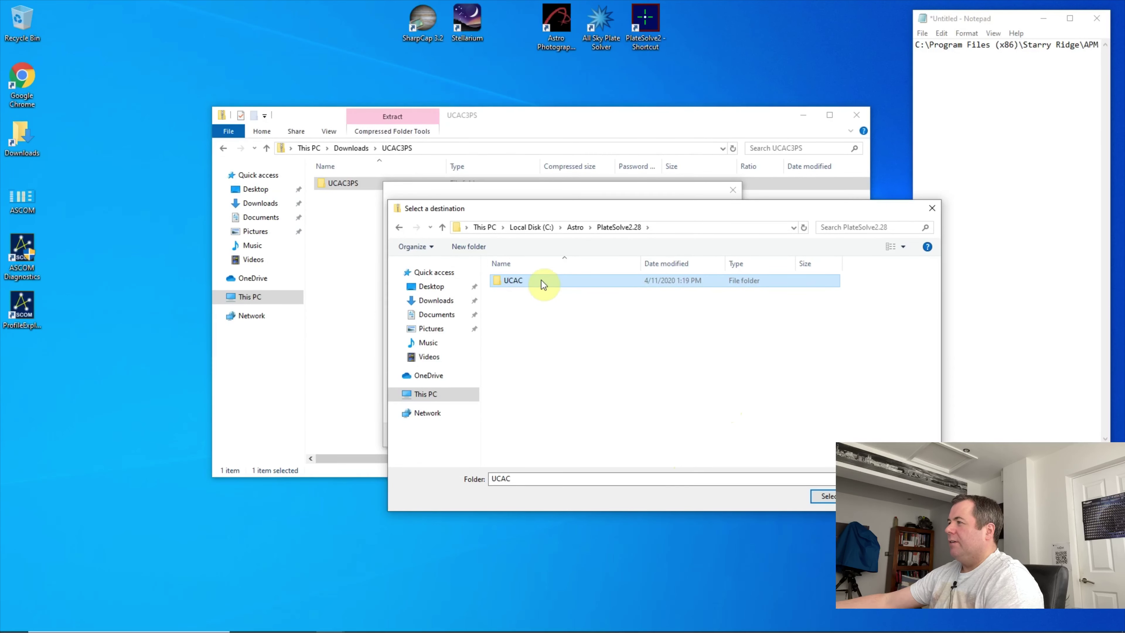
{"action": "double_click", "coordinate": [541, 279]}
{"action": "left_click", "coordinate": [823, 496]}
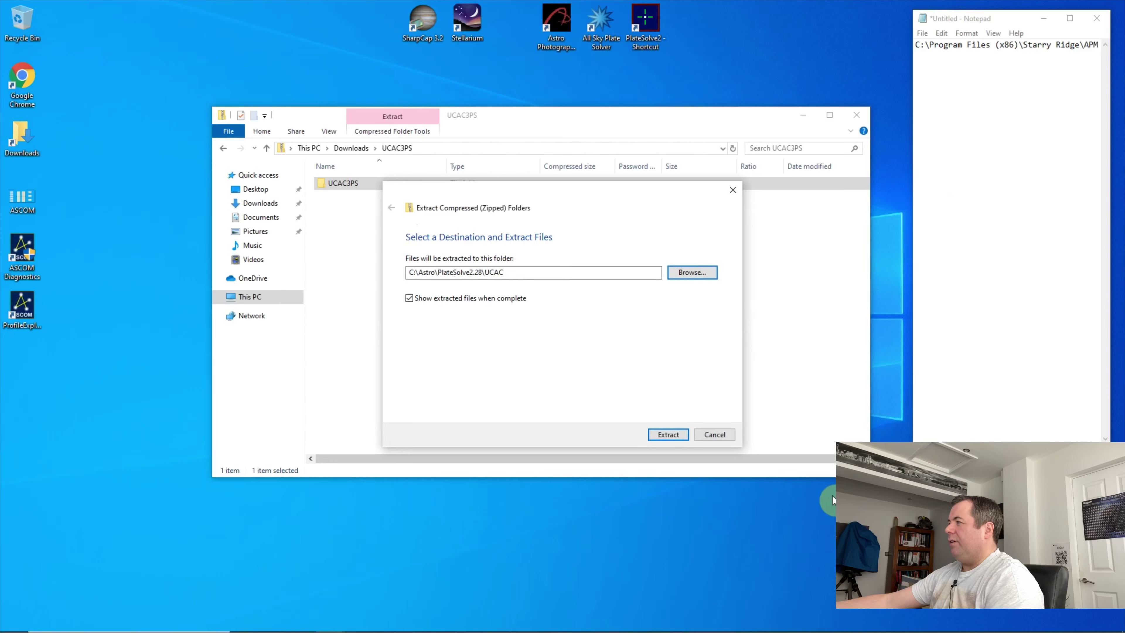
Copy the extraction path C:\Astro\PlateSolve2.28\UCAC onto a new line above the APM path in the Notepad document.
{"action": "left_click_drag", "start_coordinate": [519, 272], "coordinate": [368, 255]}
{"action": "key", "text": "ctrl+c"}
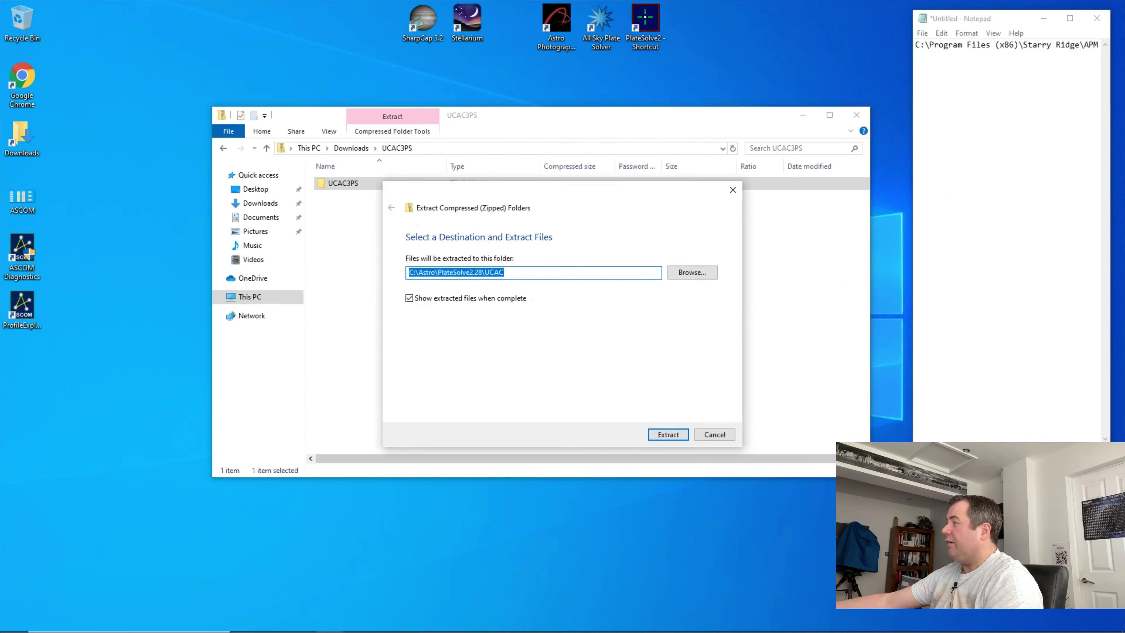
{"action": "left_click", "coordinate": [1059, 88]}
{"action": "left_click", "coordinate": [917, 44]}
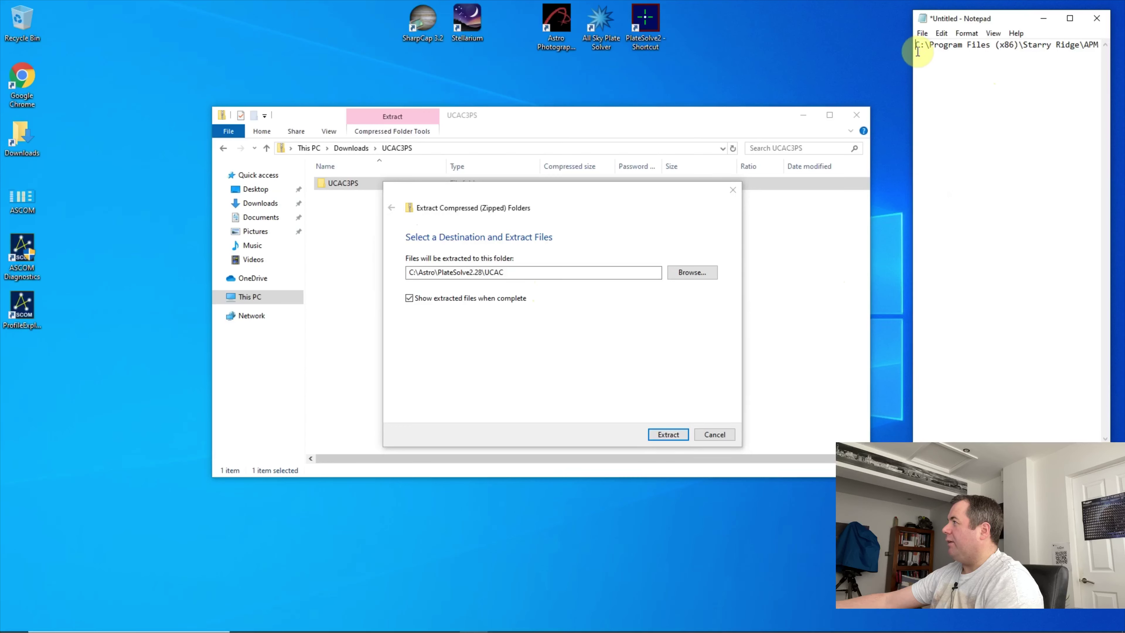
{"action": "key", "text": "Return"}
{"action": "key", "text": "Up"}
{"action": "key", "text": "ctrl+v"}
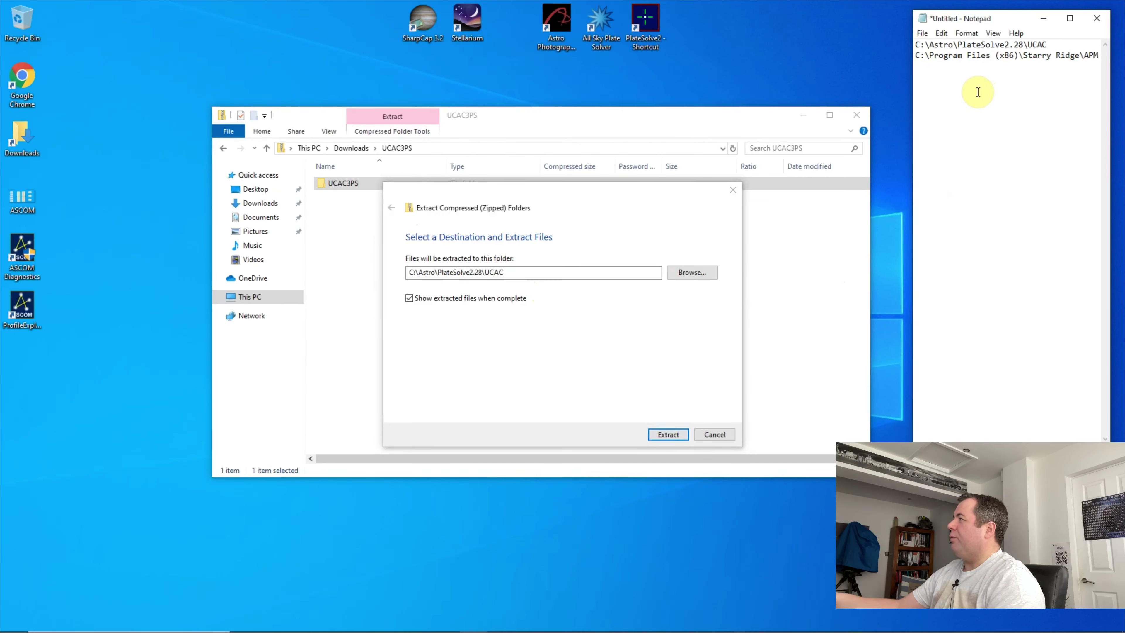
Extract the UCAC3PS files to the chosen folder and close both the extracted folder and archive windows.
{"action": "left_click", "coordinate": [668, 434]}
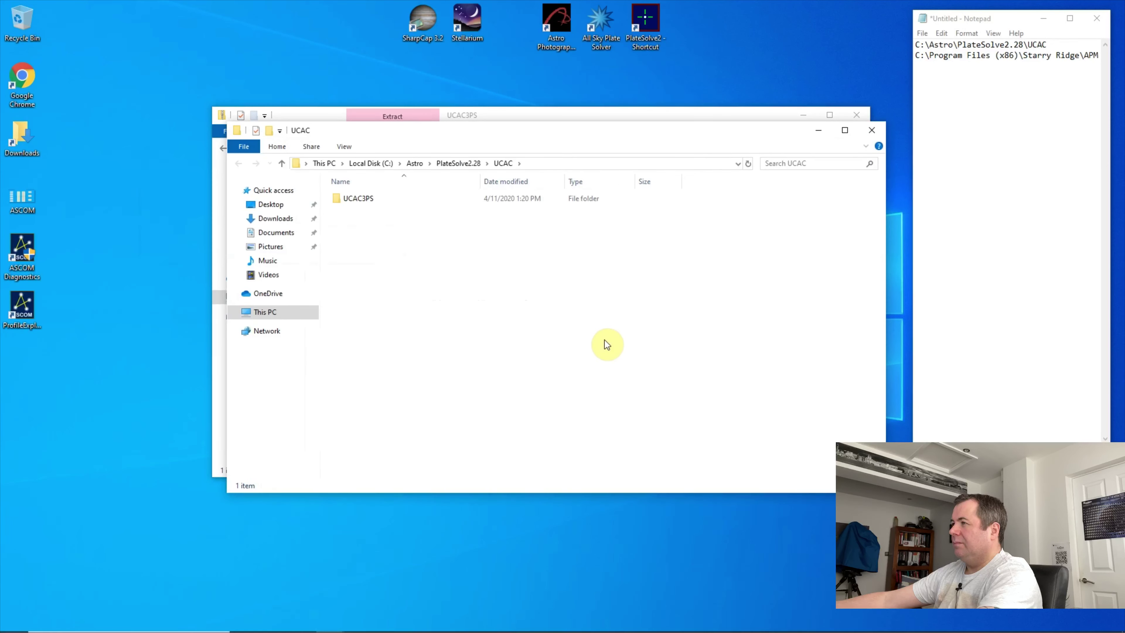
{"action": "left_click", "coordinate": [871, 130]}
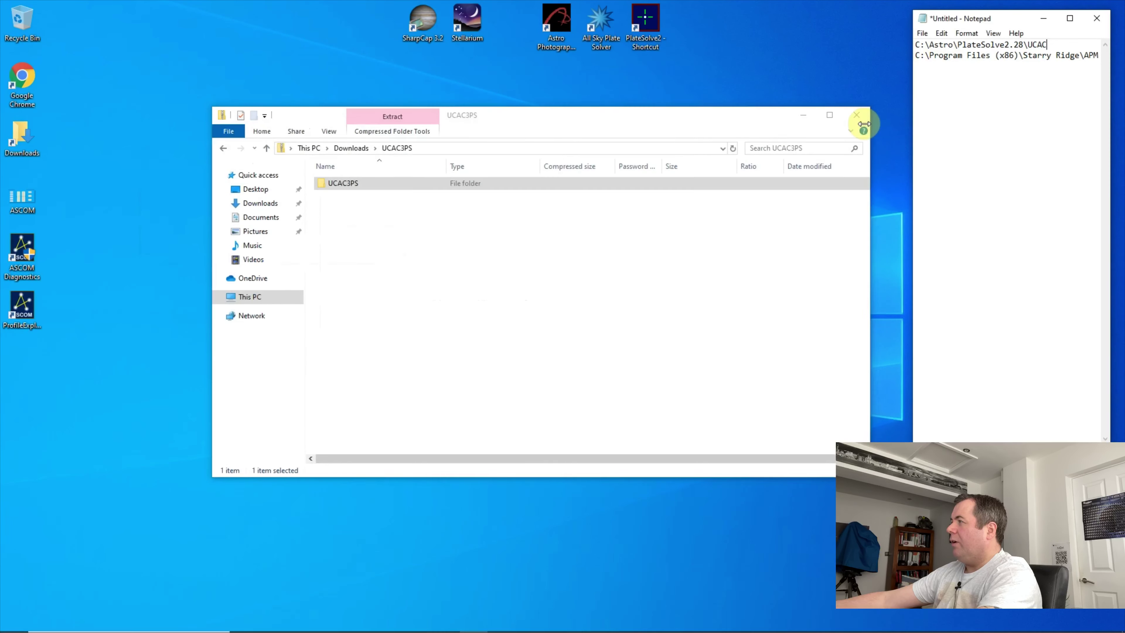
{"action": "left_click", "coordinate": [856, 115]}
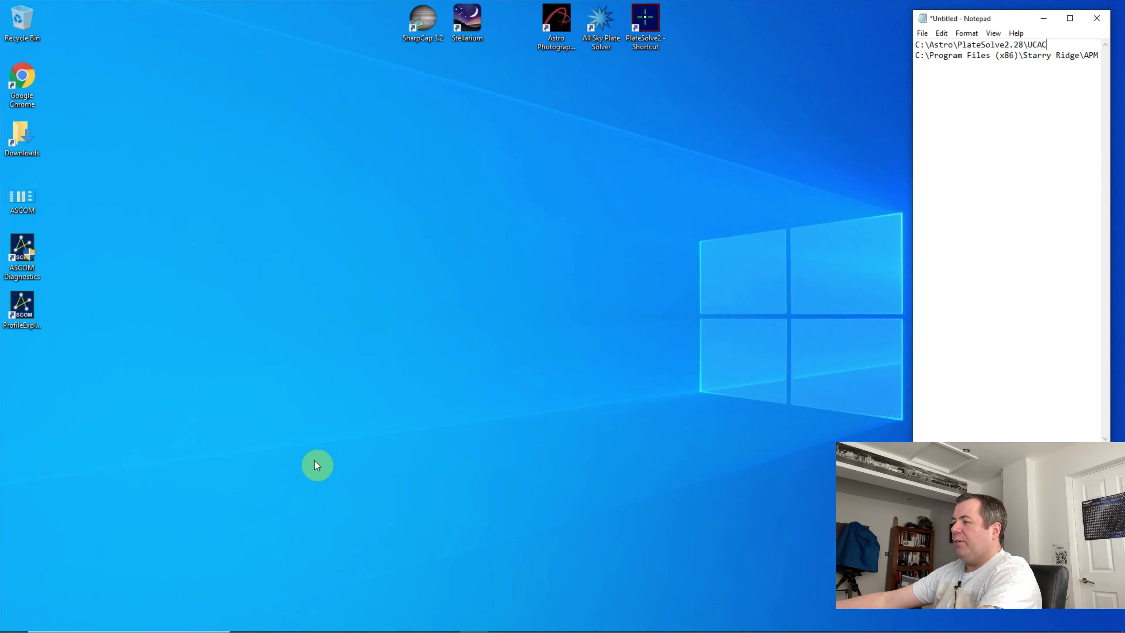
Switch to Photos to show the ASCOM.png diagram.
{"action": "left_click", "coordinate": [445, 623]}
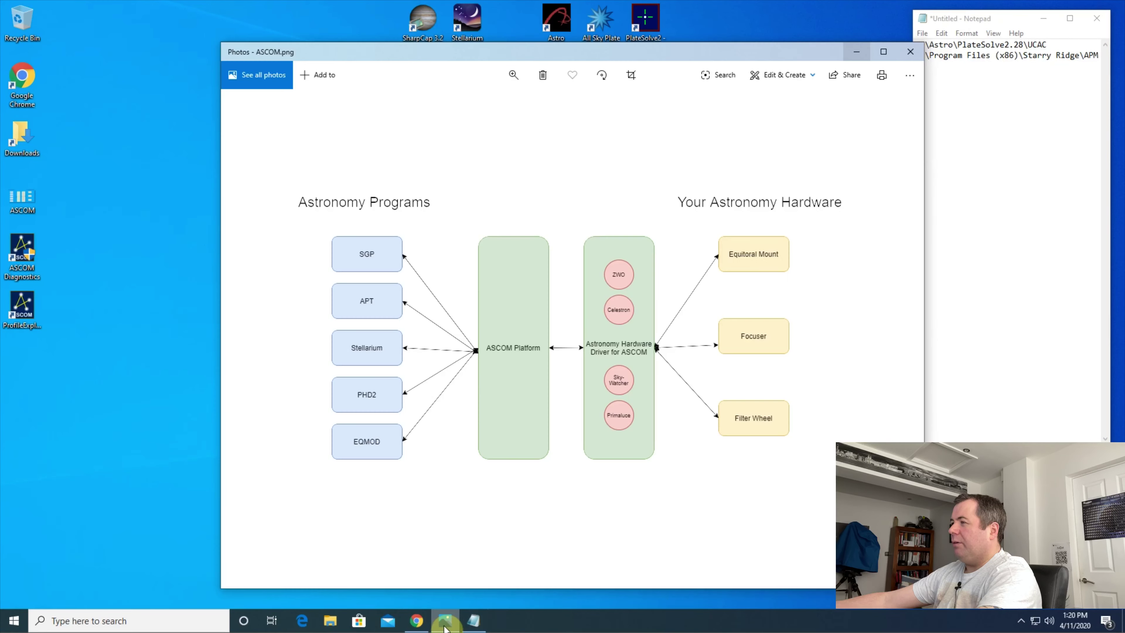